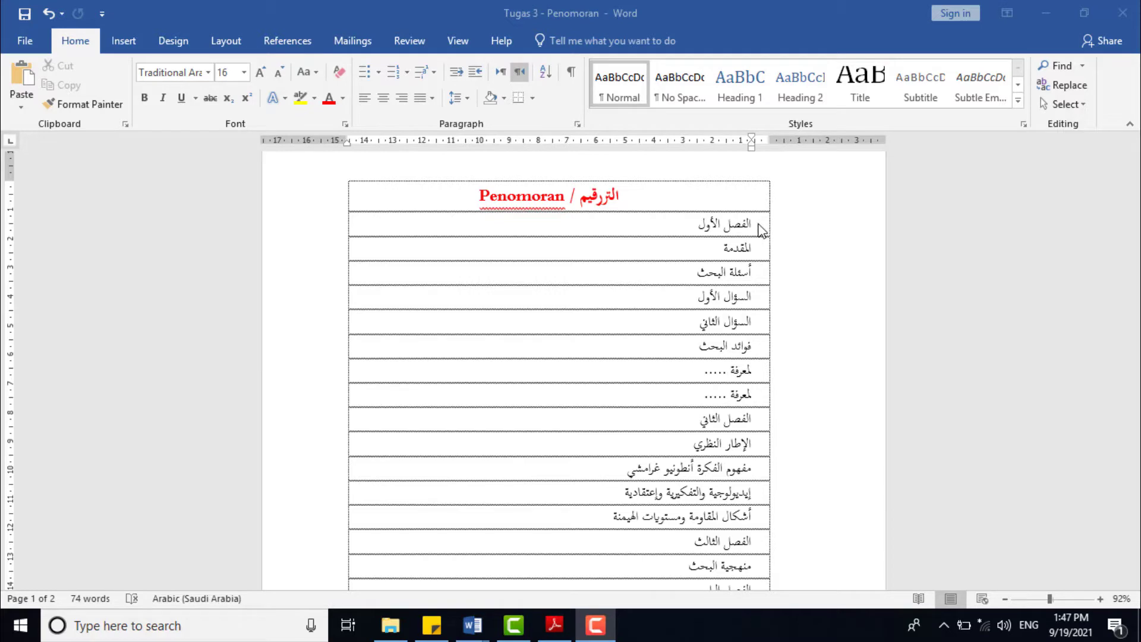
{"action": "left_click", "coordinate": [409, 72]}
{"action": "left_click", "coordinate": [408, 71]}
{"action": "left_click", "coordinate": [408, 71]}
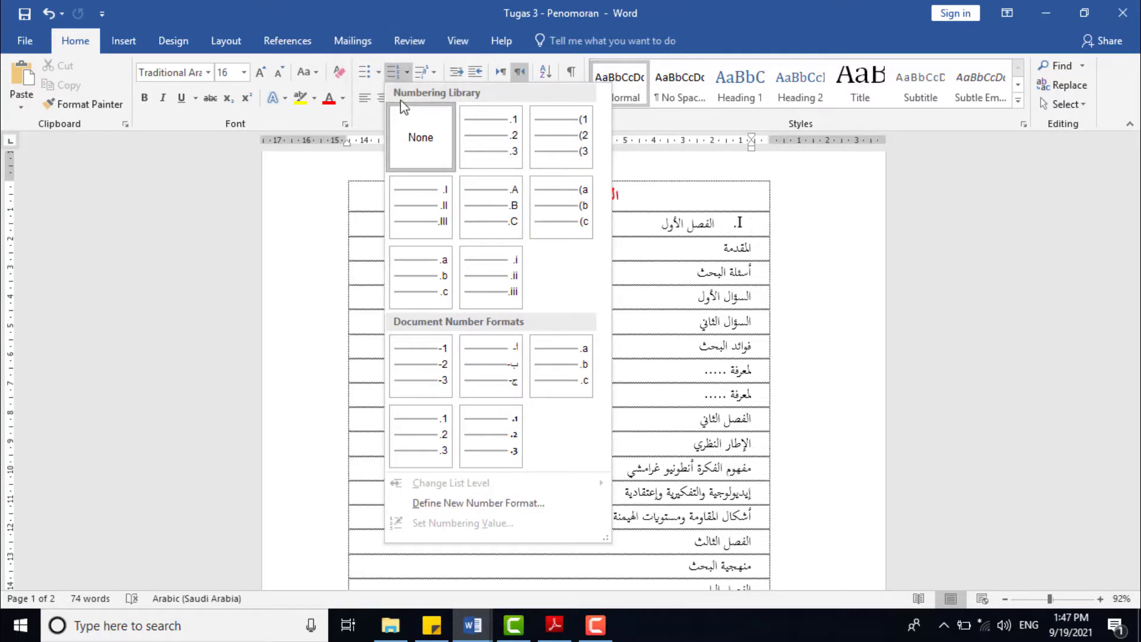
{"action": "left_click", "coordinate": [409, 72]}
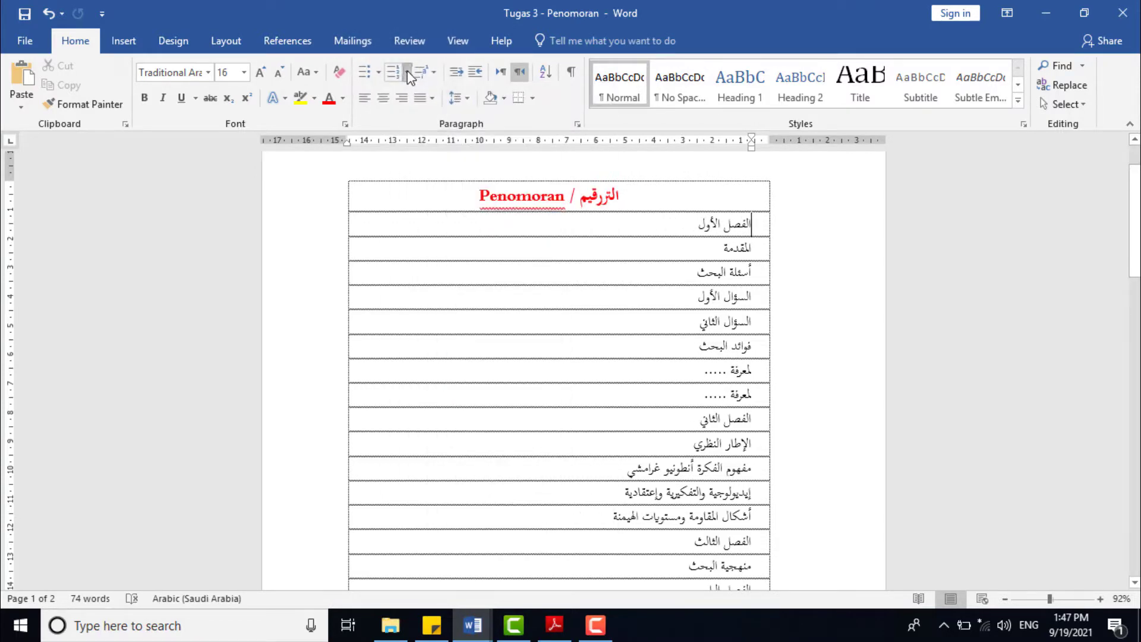
{"action": "left_click", "coordinate": [408, 71]}
{"action": "left_click", "coordinate": [408, 71]}
{"action": "left_click", "coordinate": [379, 72]}
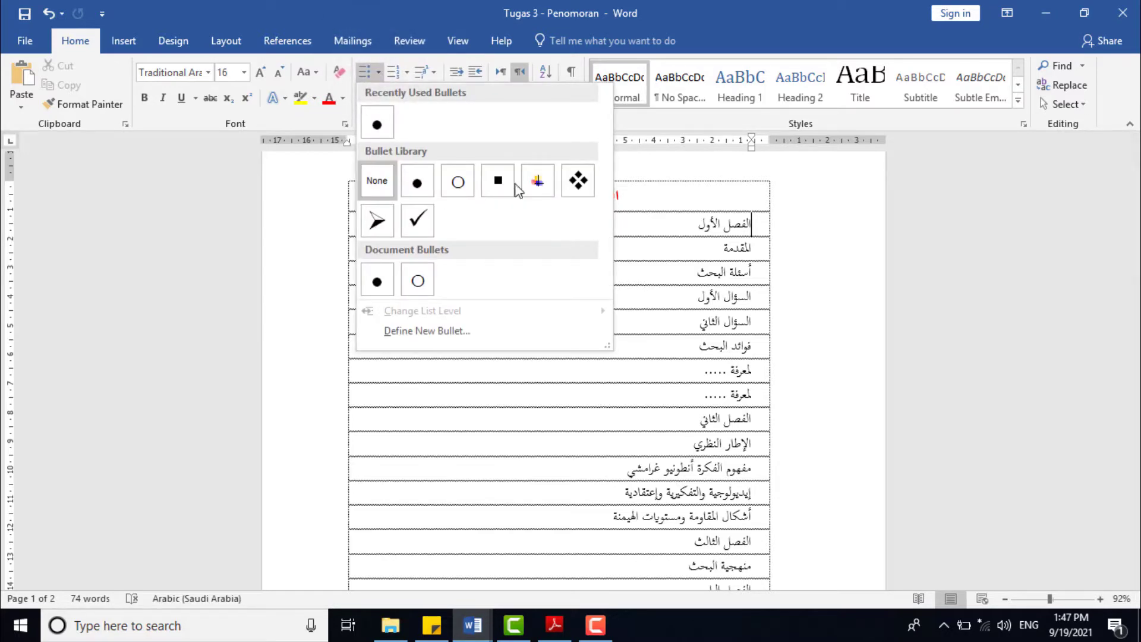
{"action": "left_click", "coordinate": [752, 223]}
{"action": "left_click_drag", "start_coordinate": [752, 223], "coordinate": [604, 522]}
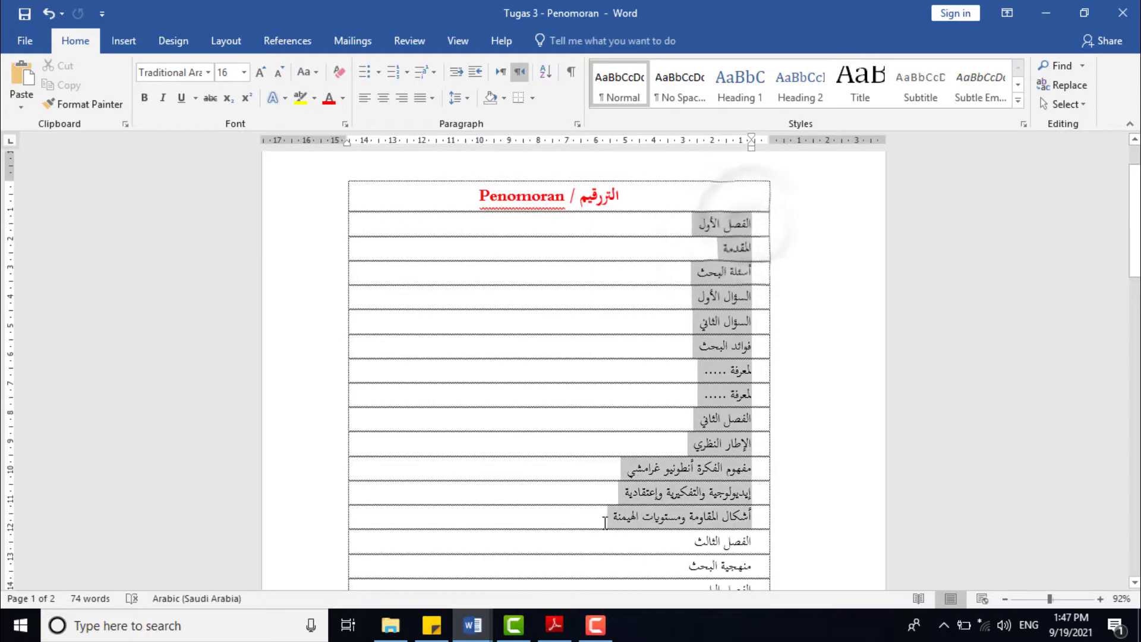
Apply the filled round bullet to the first row, and extend it to all rows below the Penomoran title
{"action": "left_click", "coordinate": [753, 224]}
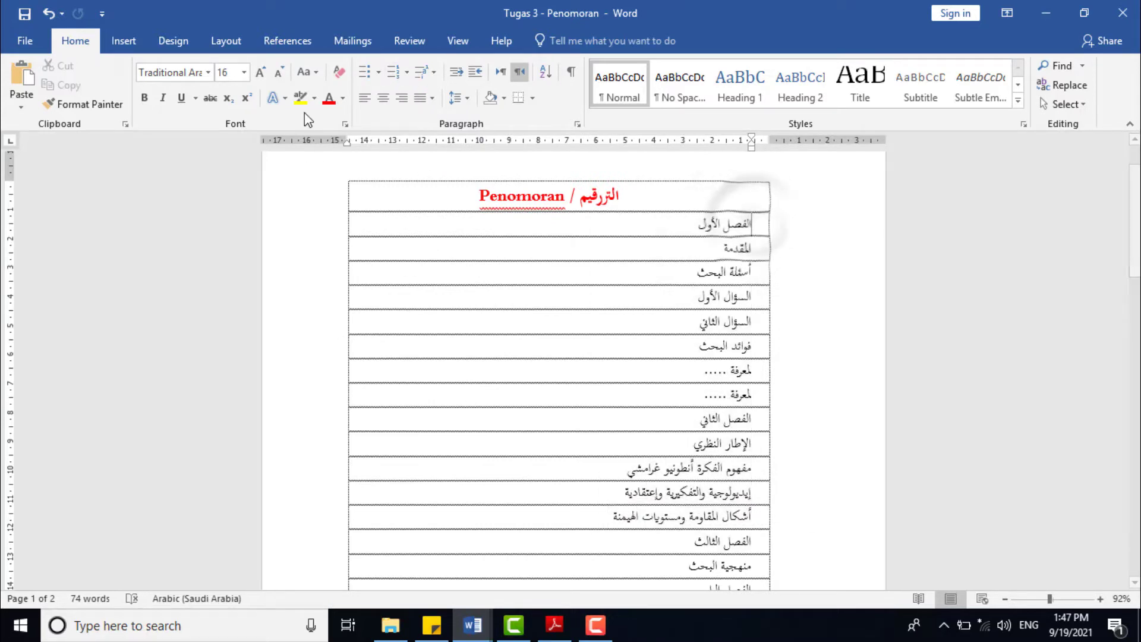
{"action": "left_click", "coordinate": [376, 73]}
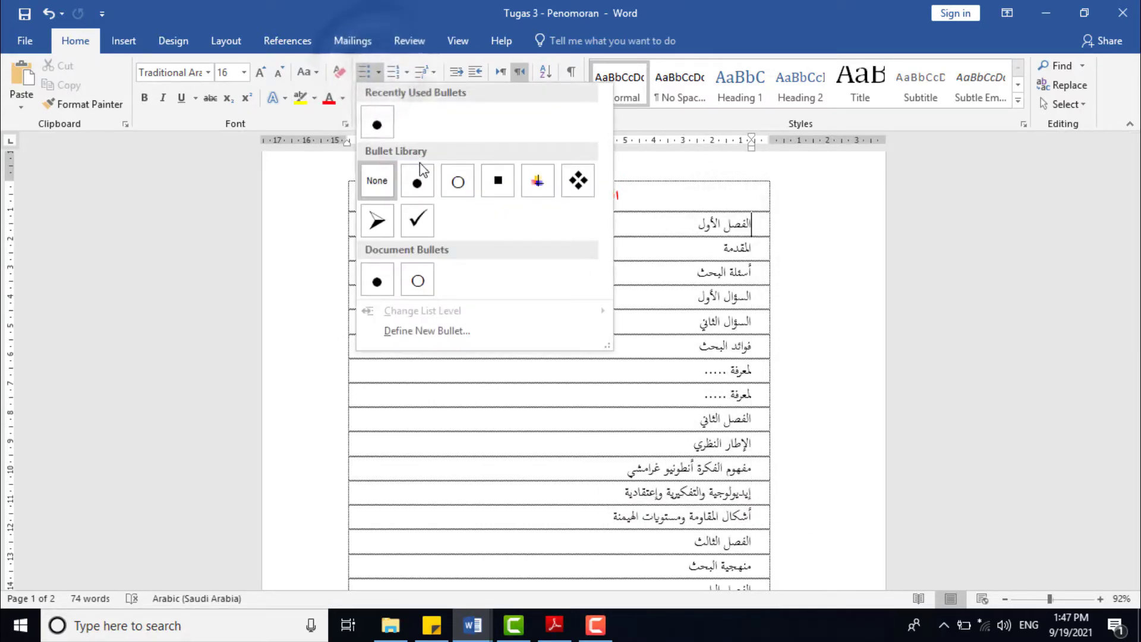
{"action": "left_click", "coordinate": [418, 183]}
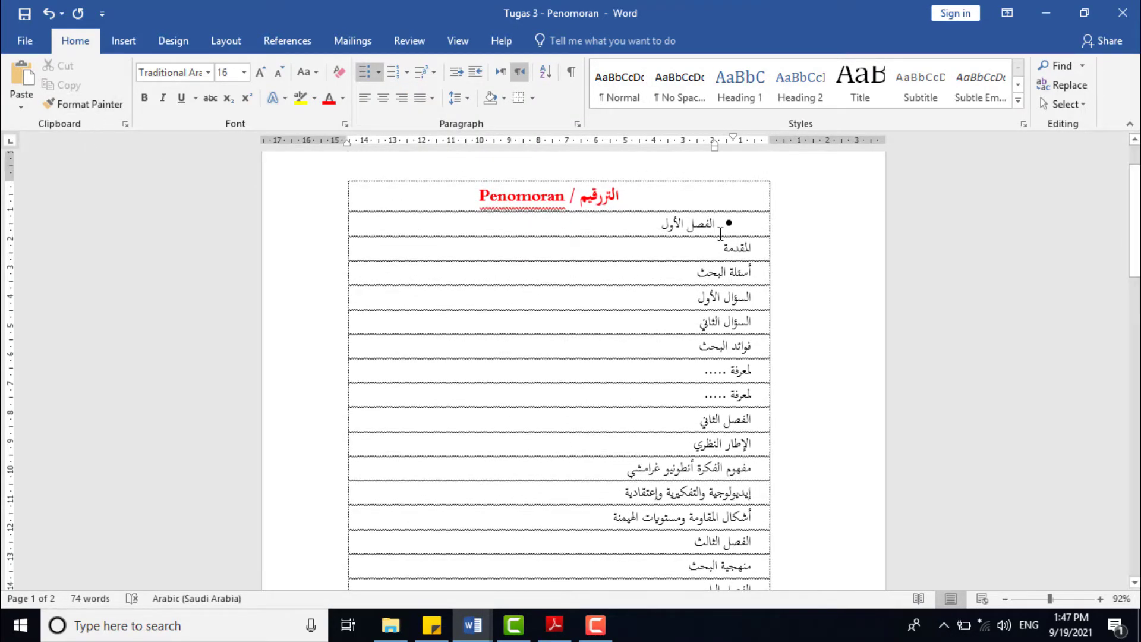
{"action": "left_click_drag", "start_coordinate": [726, 225], "coordinate": [581, 530]}
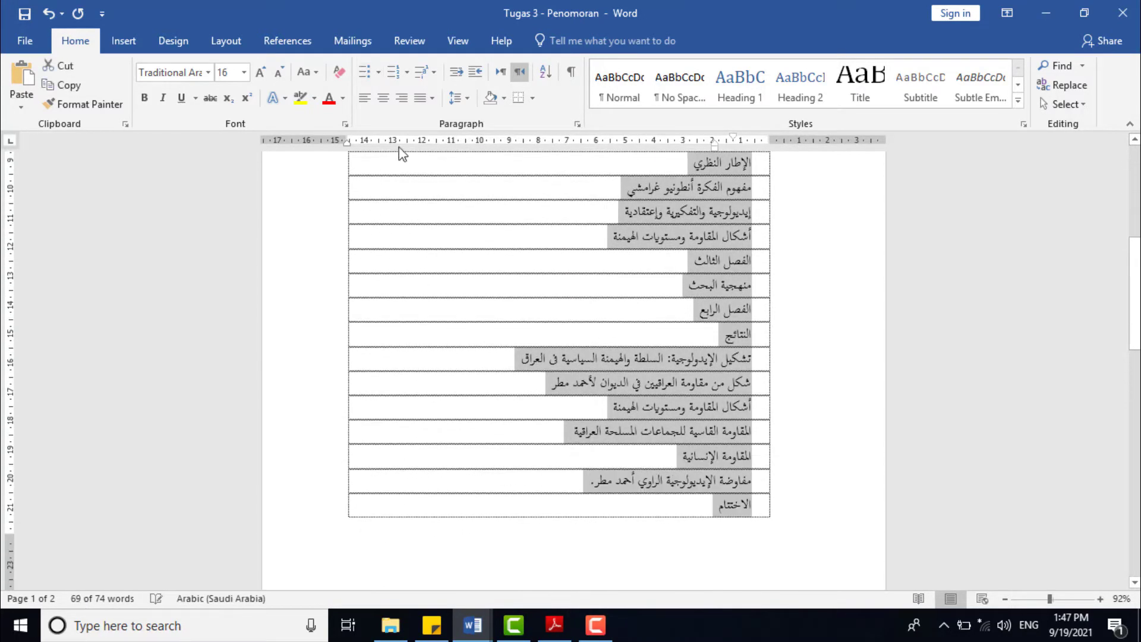
{"action": "left_click", "coordinate": [363, 76]}
{"action": "scroll", "coordinate": [491, 212], "scroll_direction": "up", "scroll_amount": 5}
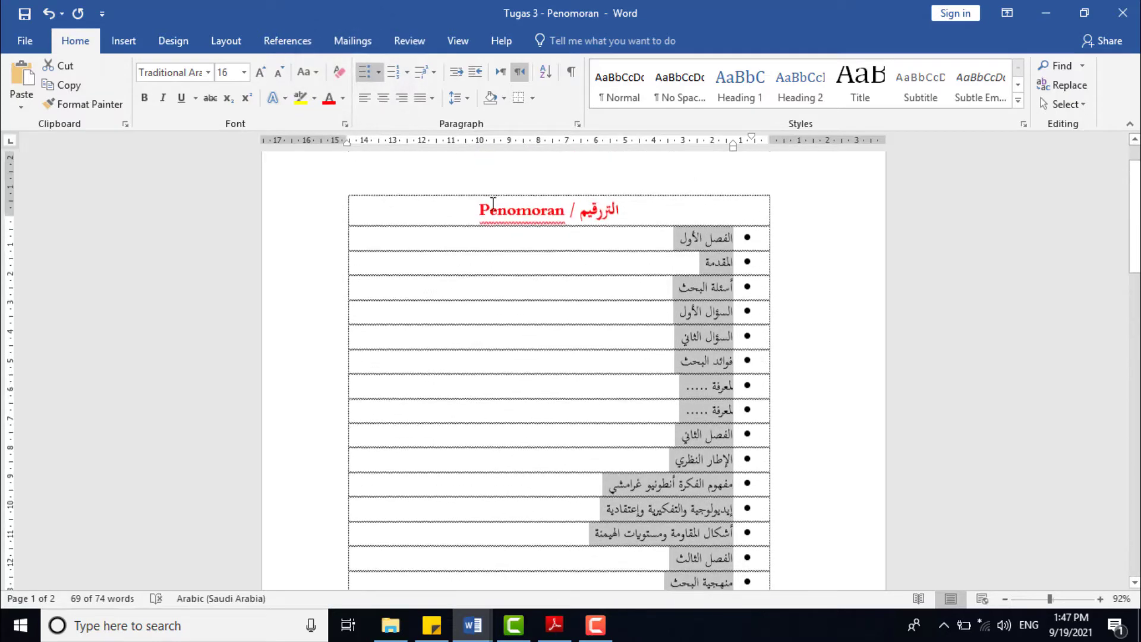
Remove the bullets from all the selected table rows and reduce their line spacing
{"action": "left_click", "coordinate": [366, 78]}
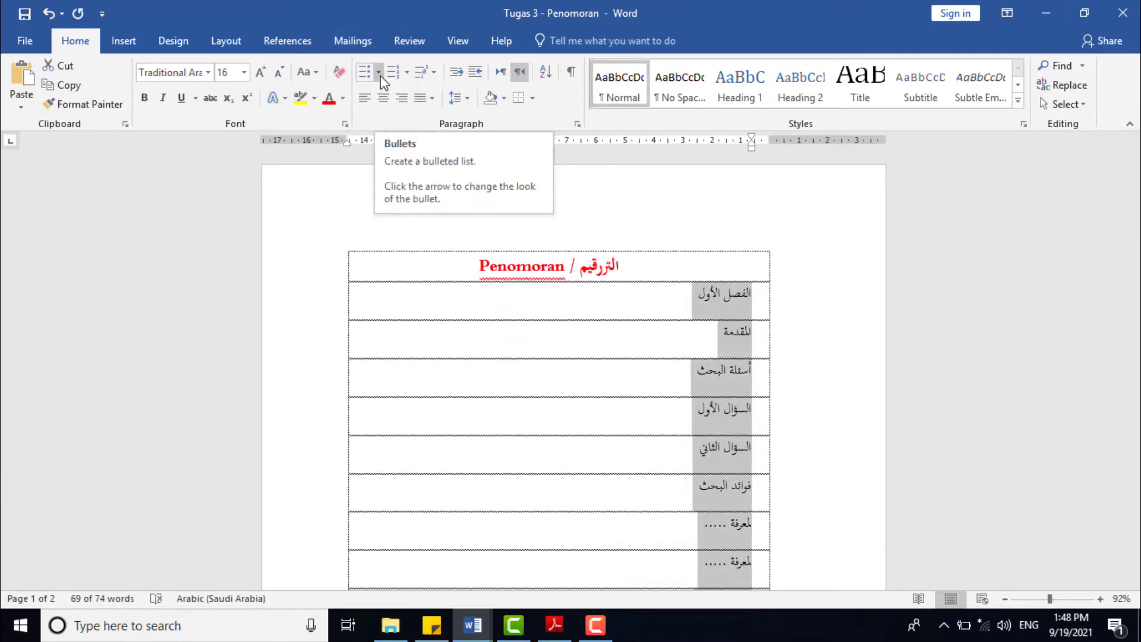
{"action": "left_click", "coordinate": [378, 72]}
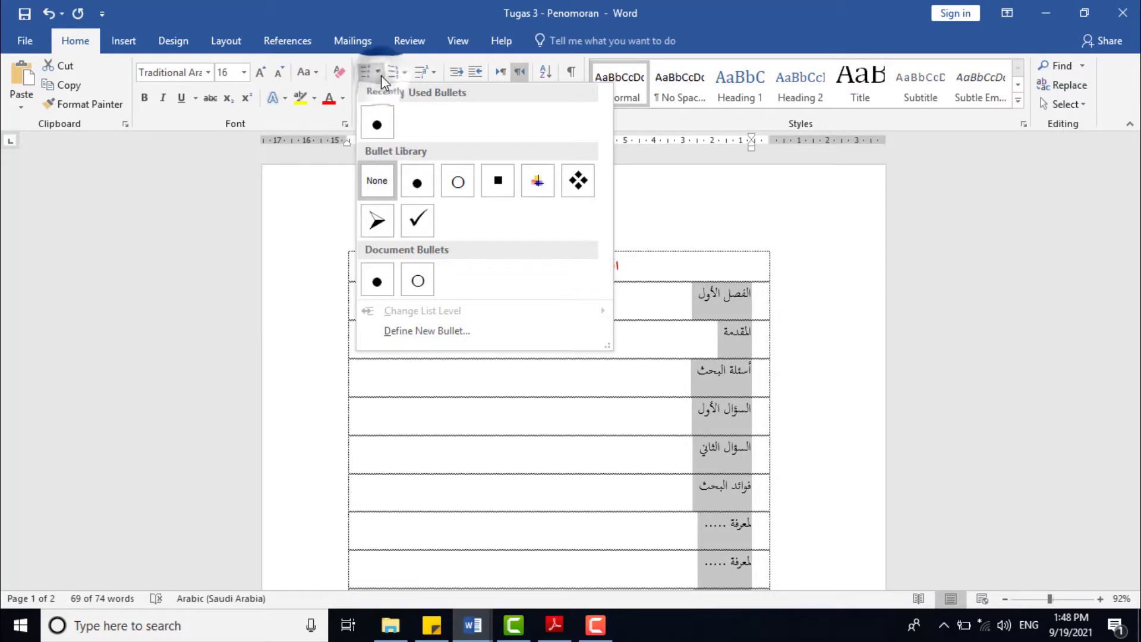
{"action": "left_click", "coordinate": [381, 182]}
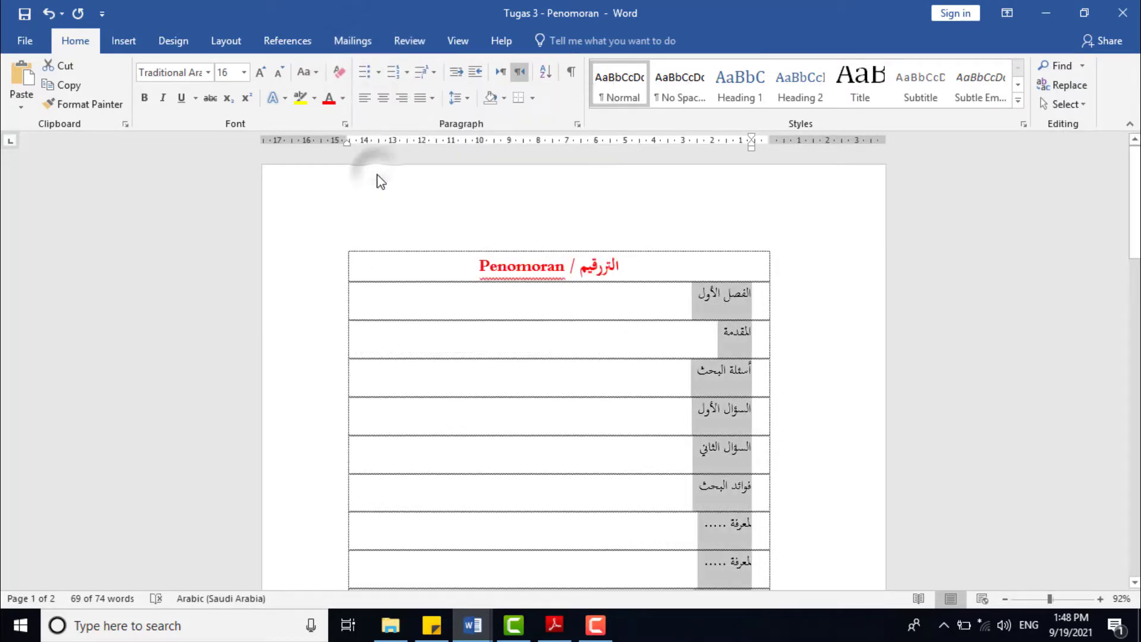
{"action": "left_click", "coordinate": [472, 100]}
{"action": "left_click", "coordinate": [461, 120]}
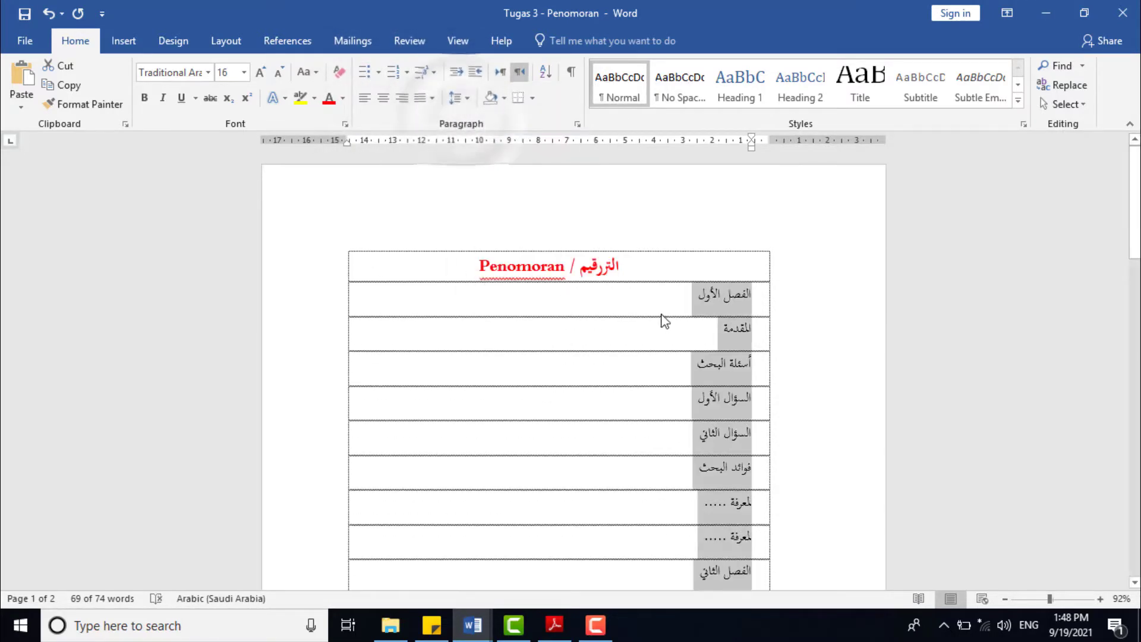
Undo the line spacing change and the bullet removal on the table rows
{"action": "left_click", "coordinate": [693, 309]}
{"action": "scroll", "coordinate": [698, 306], "scroll_direction": "down", "scroll_amount": 2}
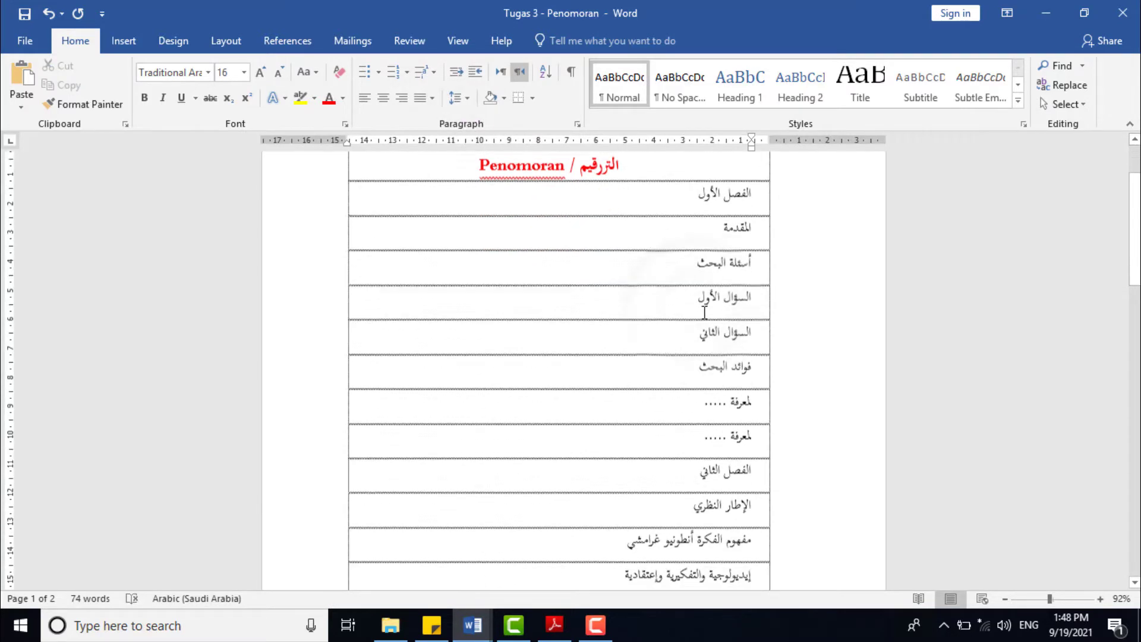
{"action": "scroll", "coordinate": [704, 312], "scroll_direction": "up", "scroll_amount": 2}
{"action": "key", "text": "ctrl+z"}
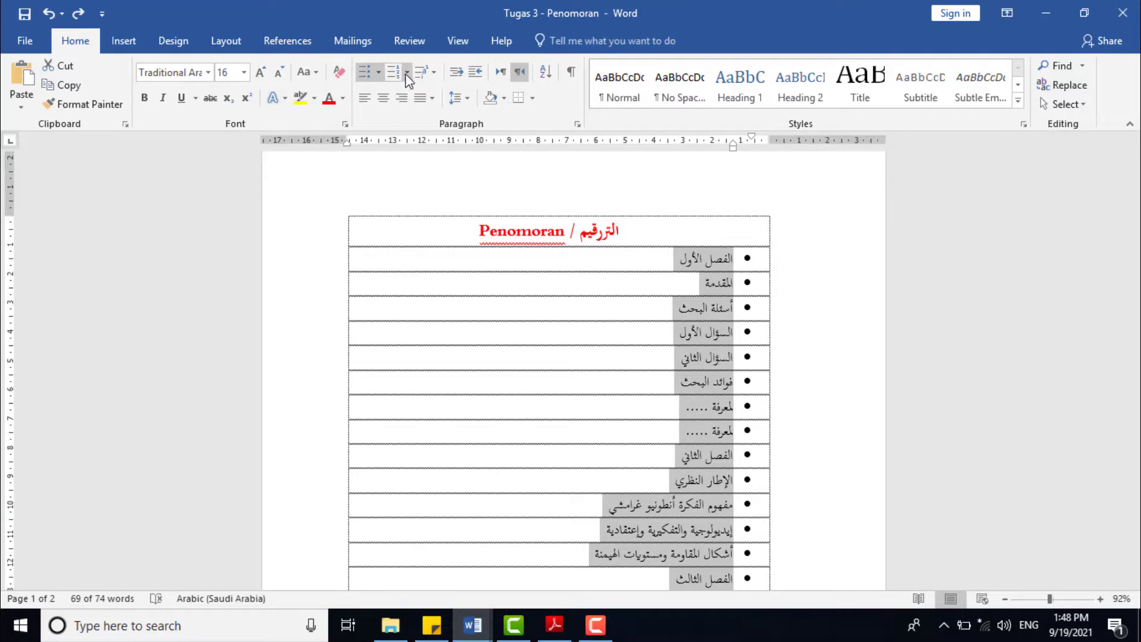
{"action": "left_click", "coordinate": [407, 72]}
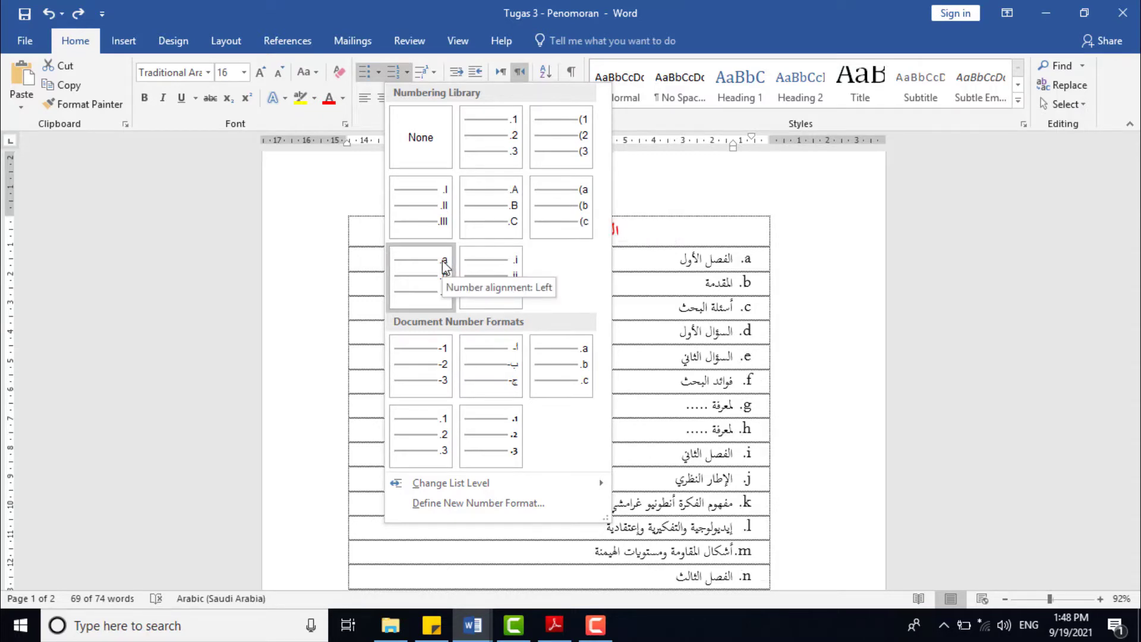
{"action": "left_click", "coordinate": [673, 243]}
{"action": "scroll", "coordinate": [624, 287], "scroll_direction": "down", "scroll_amount": 1}
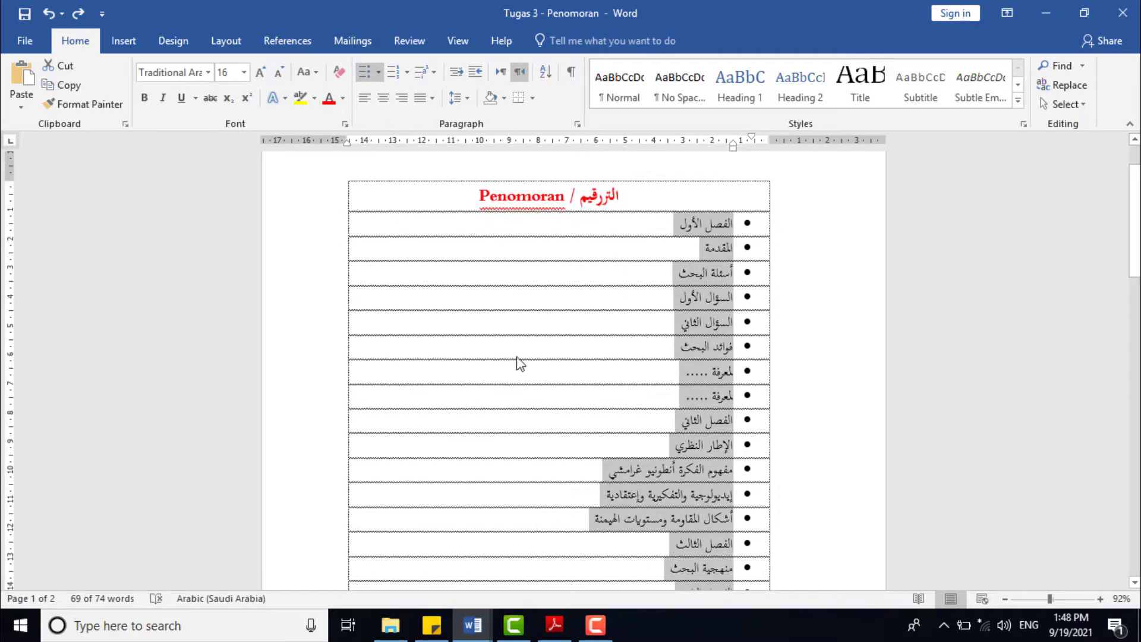
Switch to Pedoman Penulisan Skripsi Fakultas Humaniora.pdf in Adobe Reader and view its cover page
{"action": "left_click", "coordinate": [555, 624]}
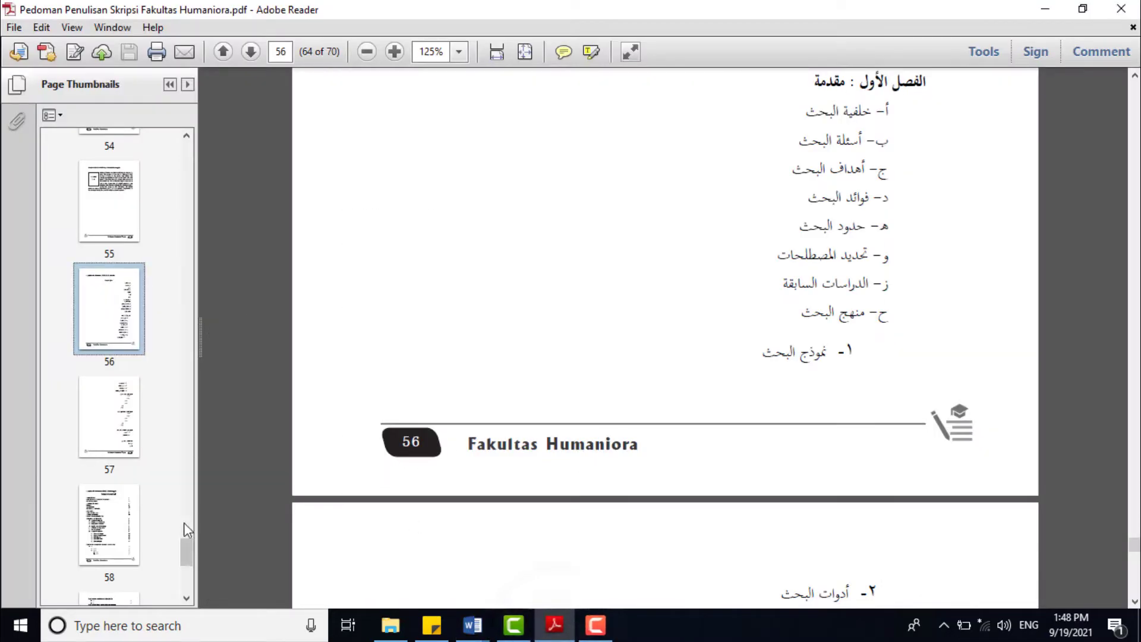
{"action": "left_click_drag", "start_coordinate": [186, 551], "coordinate": [206, 129]}
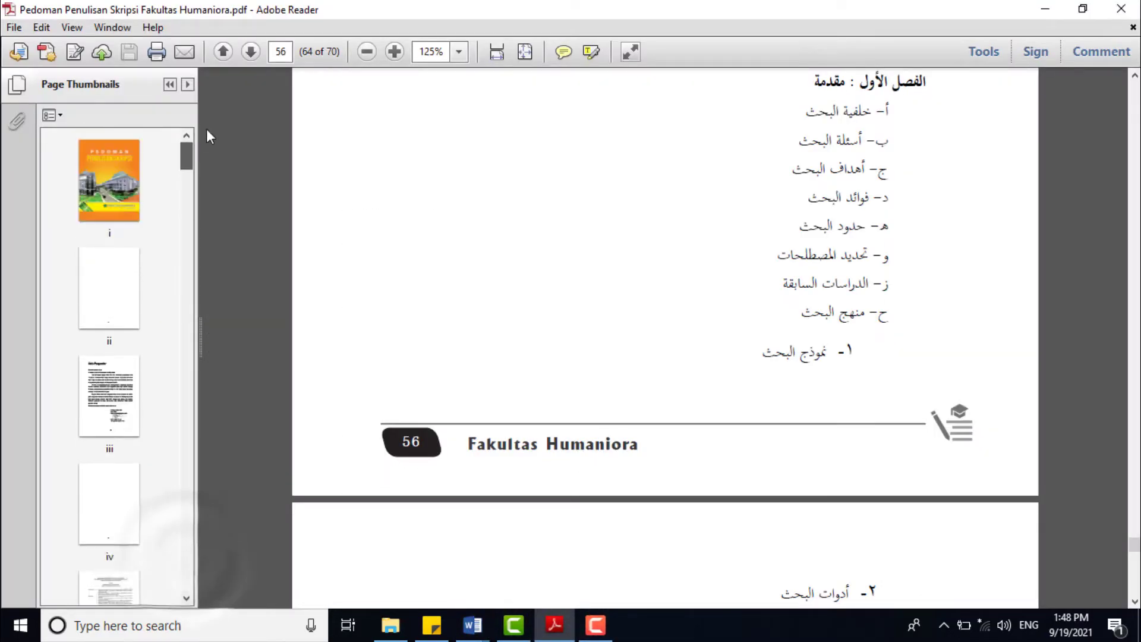
{"action": "left_click", "coordinate": [130, 169]}
{"action": "scroll", "coordinate": [544, 344], "scroll_direction": "down", "scroll_amount": 6}
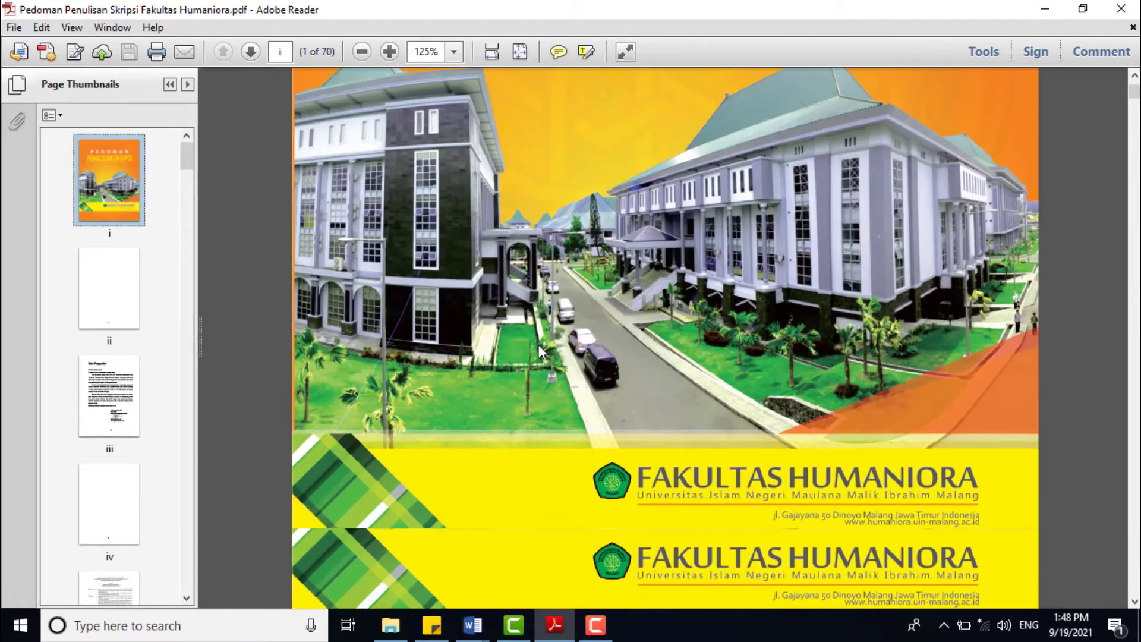
Go to Lampiran 11a on Arabic subchapter numbering, and view pages 56 and 57
{"action": "left_click_drag", "start_coordinate": [188, 153], "coordinate": [188, 534]}
{"action": "left_click", "coordinate": [116, 568]}
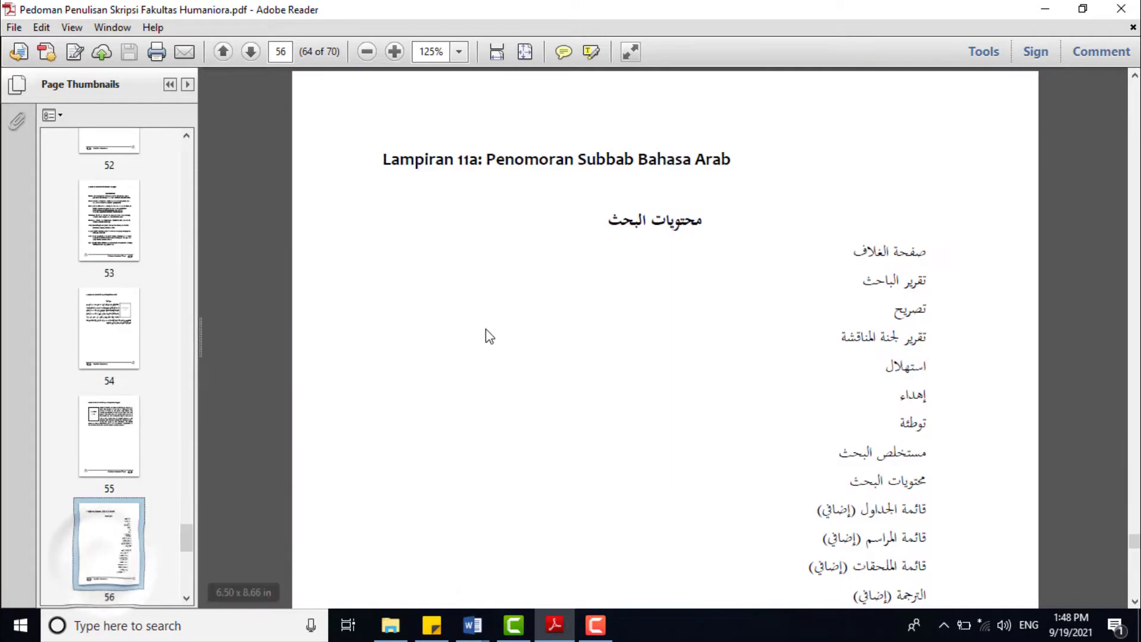
{"action": "scroll", "coordinate": [484, 331], "scroll_direction": "down", "scroll_amount": 2}
{"action": "scroll", "coordinate": [107, 474], "scroll_direction": "down", "scroll_amount": 3}
{"action": "left_click", "coordinate": [107, 501]}
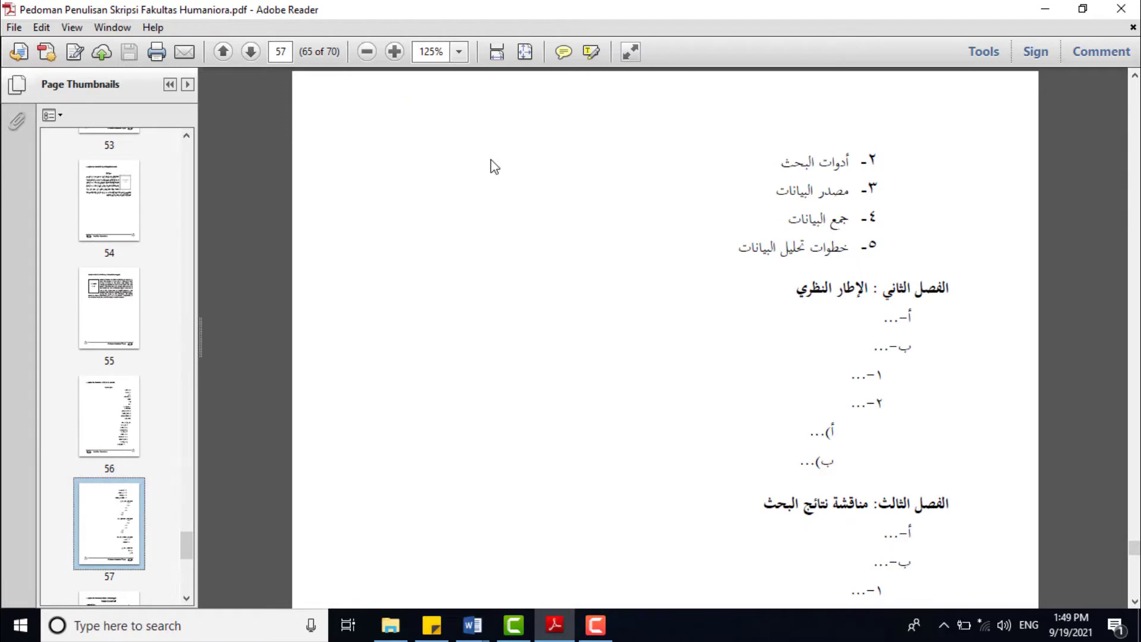
Examine how the sections of the first chapter are lettered in the sample outline on page 56
{"action": "scroll", "coordinate": [618, 287], "scroll_direction": "up", "scroll_amount": 10}
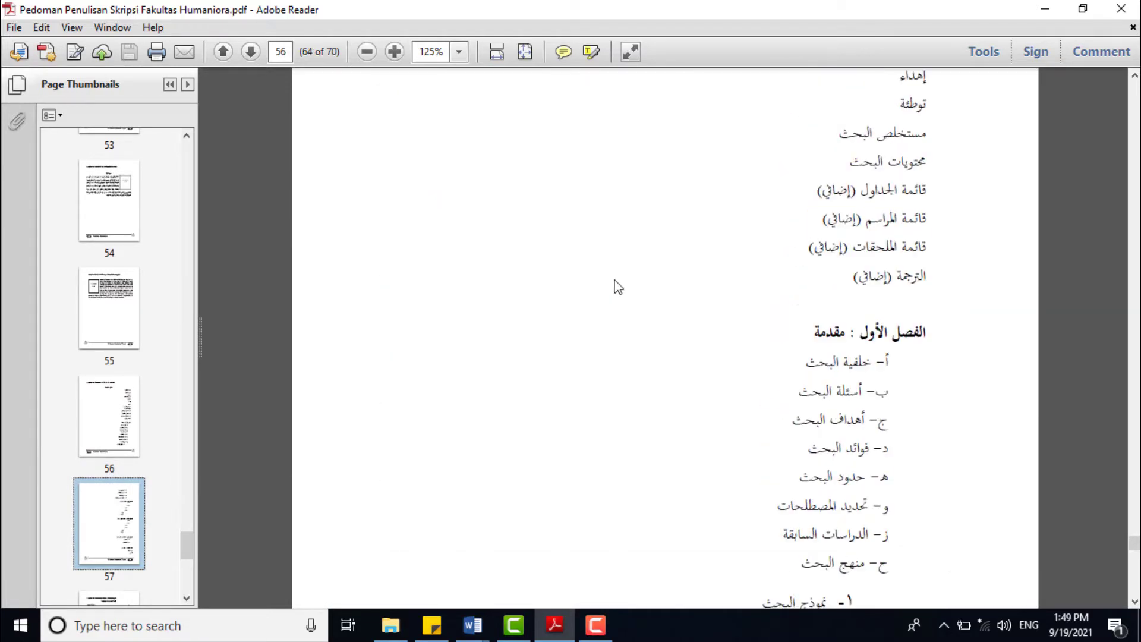
{"action": "scroll", "coordinate": [618, 287], "scroll_direction": "up", "scroll_amount": 3}
{"action": "scroll", "coordinate": [618, 287], "scroll_direction": "down", "scroll_amount": 7}
{"action": "scroll", "coordinate": [618, 287], "scroll_direction": "up", "scroll_amount": 2}
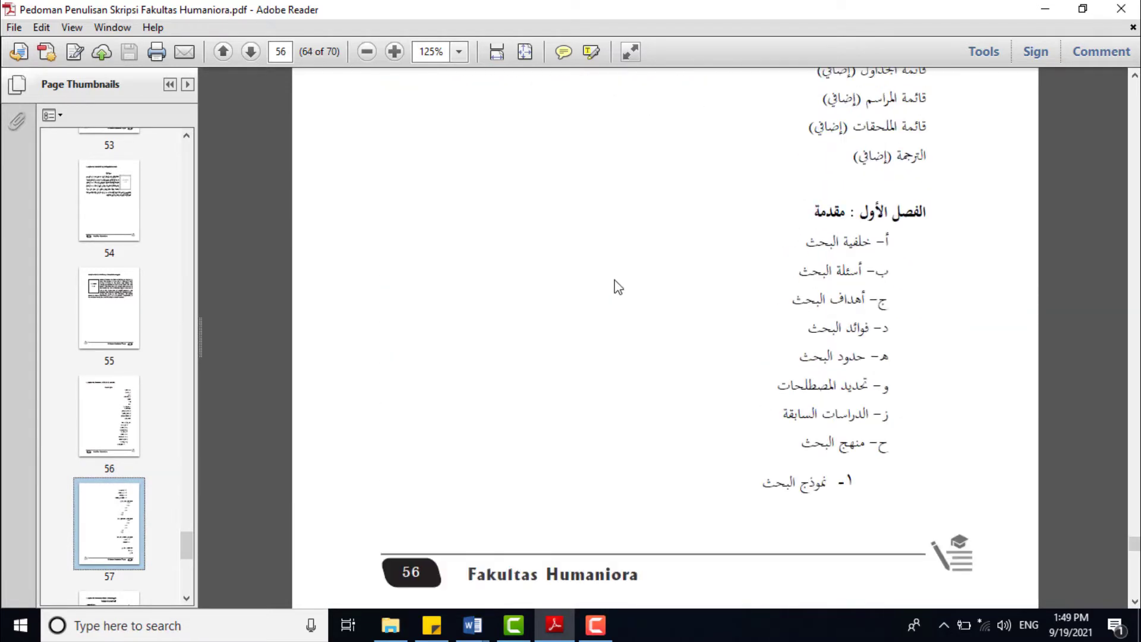
{"action": "scroll", "coordinate": [618, 287], "scroll_direction": "up", "scroll_amount": 3}
{"action": "scroll", "coordinate": [721, 267], "scroll_direction": "down", "scroll_amount": 2}
{"action": "left_click_drag", "start_coordinate": [888, 276], "coordinate": [829, 459]}
{"action": "left_click", "coordinate": [879, 314]}
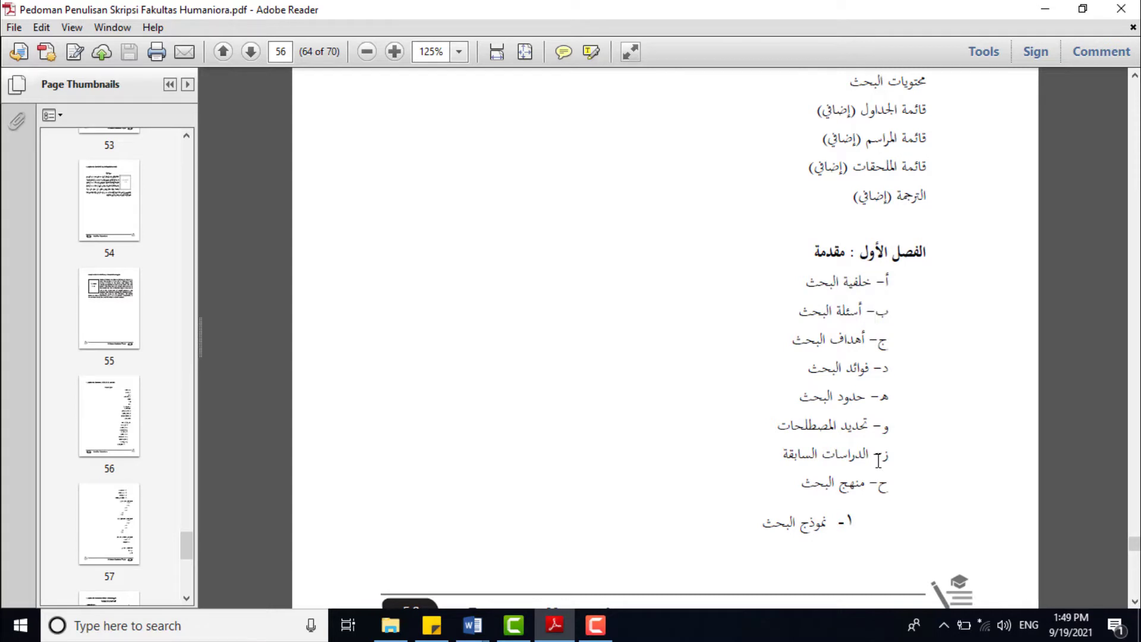
{"action": "scroll", "coordinate": [839, 297], "scroll_direction": "down", "scroll_amount": 3}
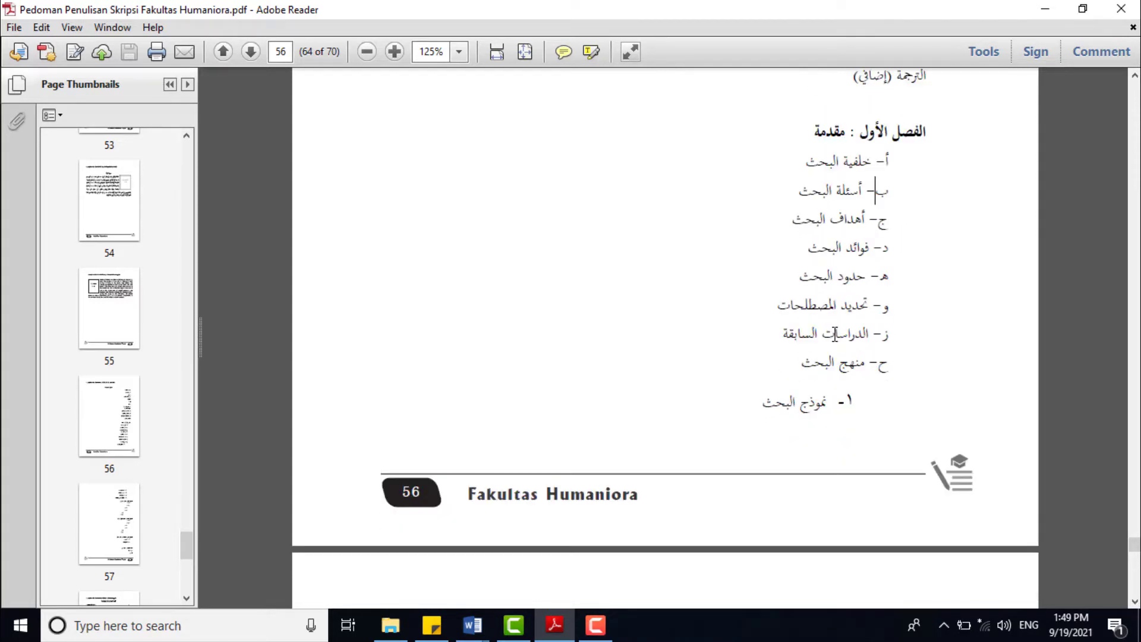
Examine the Arabic-numeral format of the sub-items running from page 56 onto page 57
{"action": "double_click", "coordinate": [851, 401]}
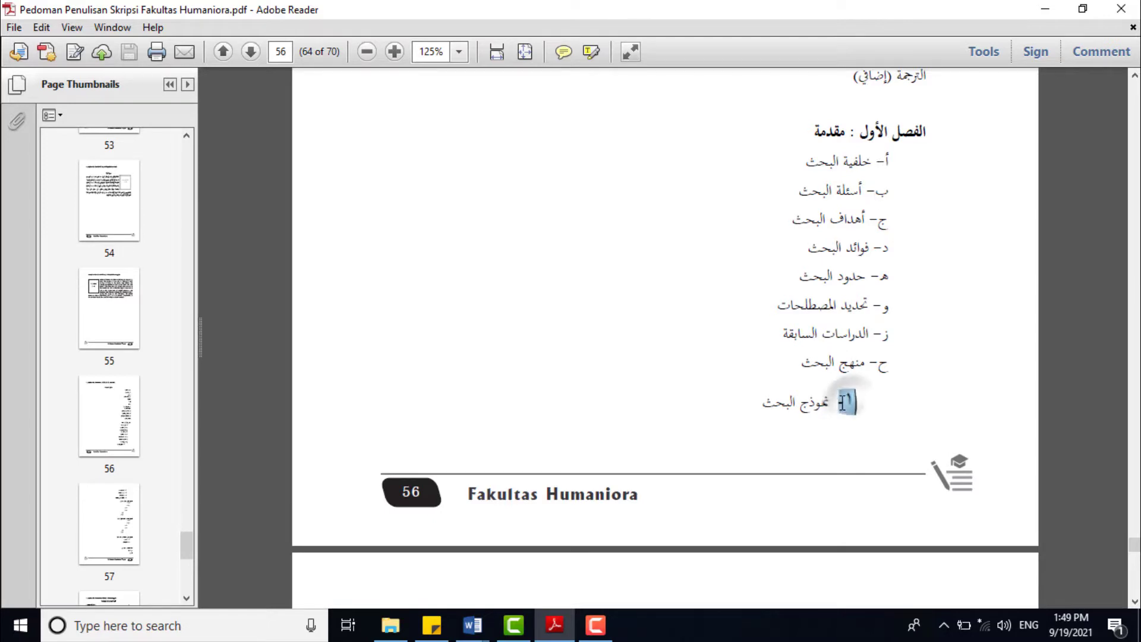
{"action": "scroll", "coordinate": [844, 406], "scroll_direction": "down", "scroll_amount": 4}
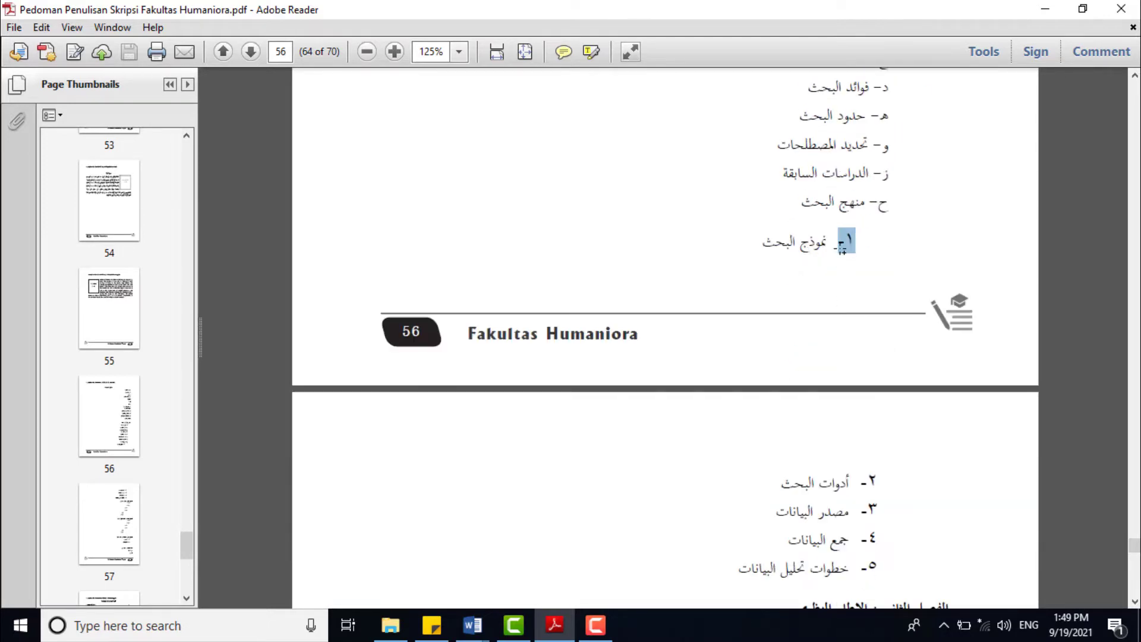
{"action": "scroll", "coordinate": [869, 508], "scroll_direction": "down", "scroll_amount": 6}
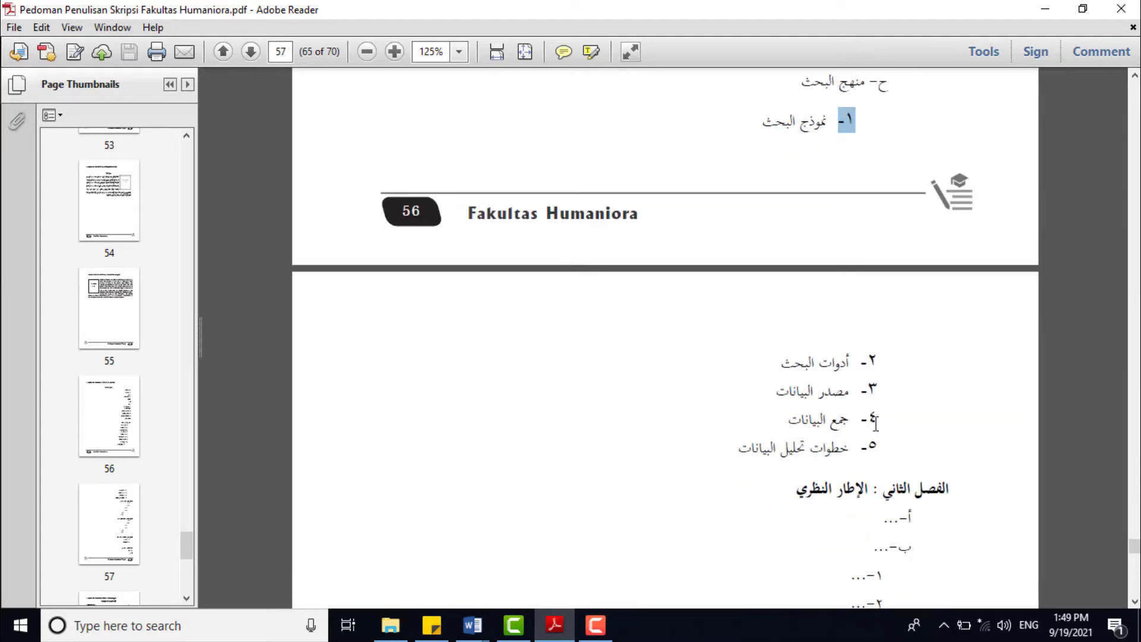
{"action": "scroll", "coordinate": [874, 409], "scroll_direction": "down", "scroll_amount": 2}
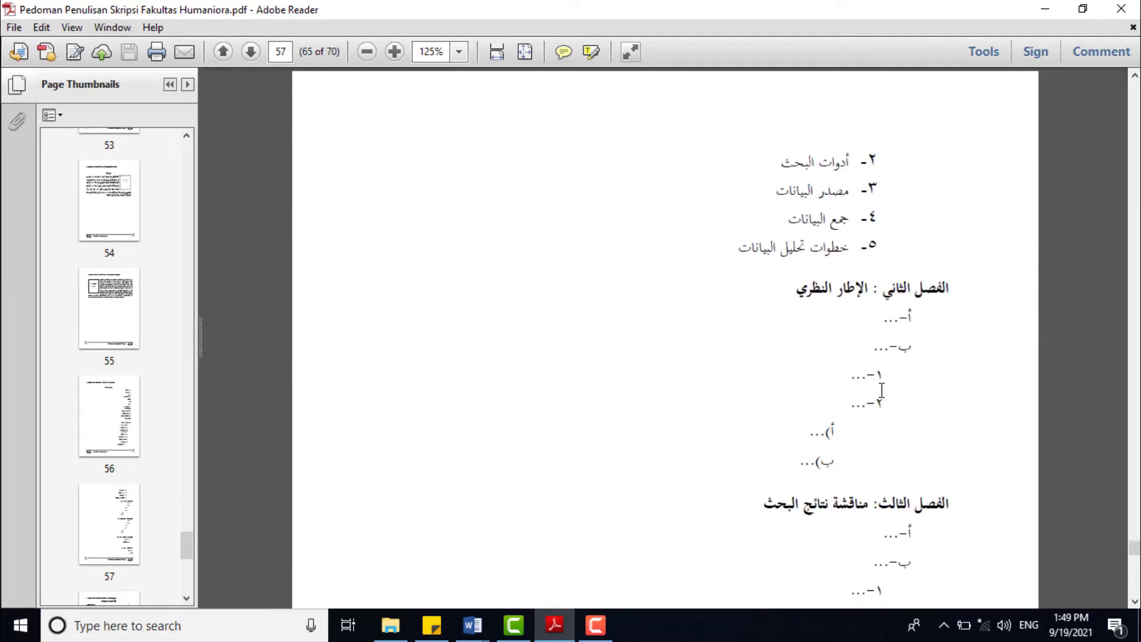
Examine the numbering format of each outline level under the second chapter on page 57
{"action": "left_click_drag", "start_coordinate": [839, 429], "coordinate": [800, 465]}
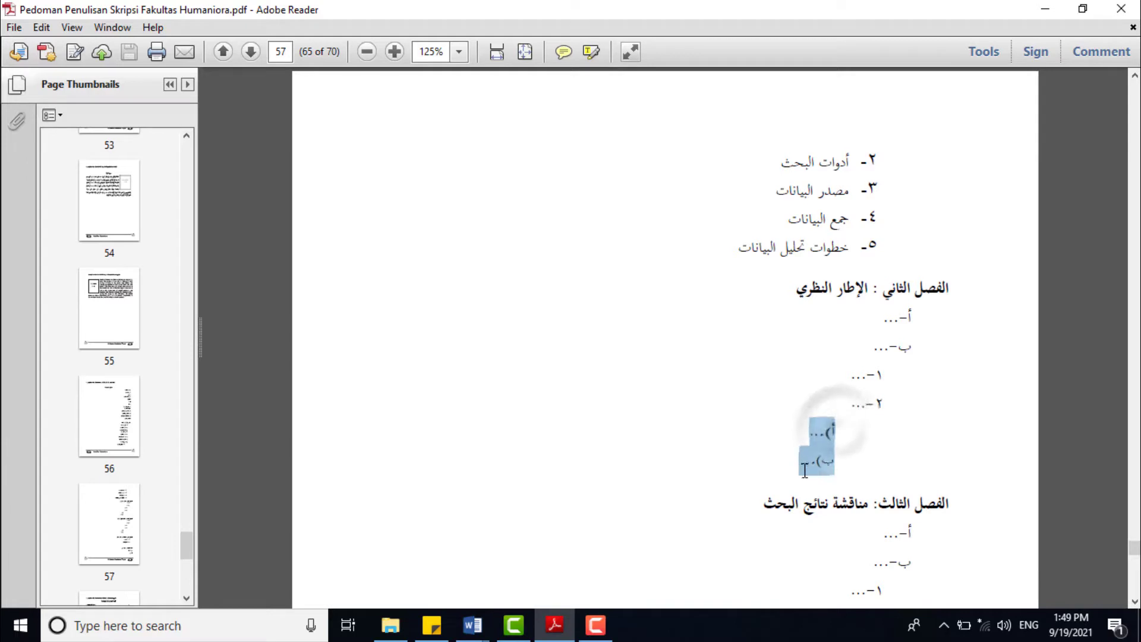
{"action": "left_click", "coordinate": [836, 468]}
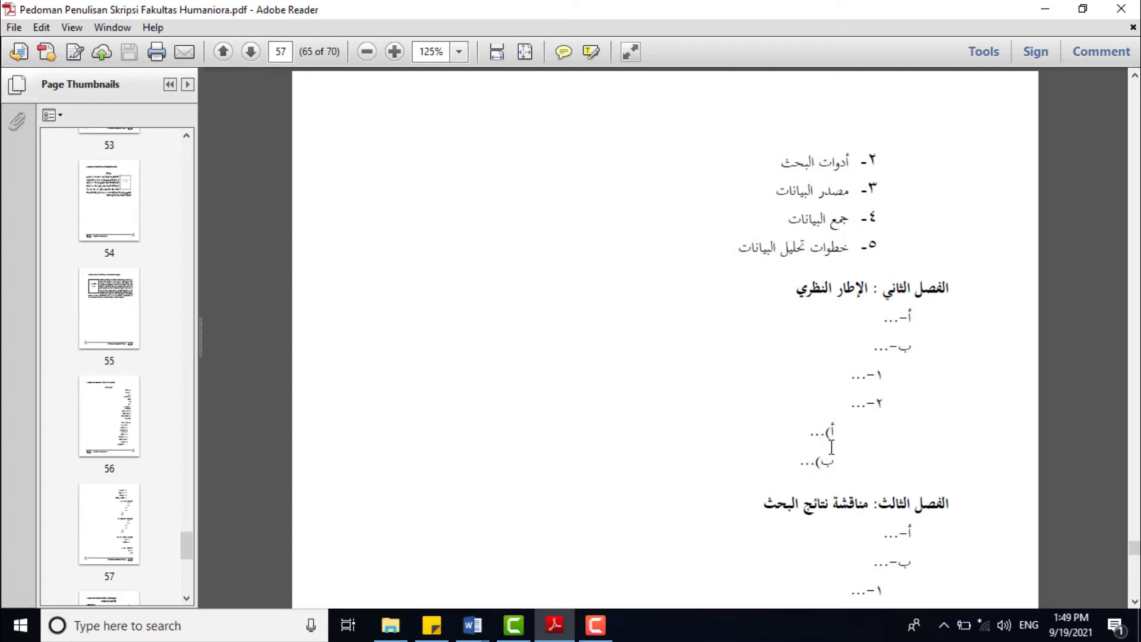
{"action": "left_click", "coordinate": [908, 317]}
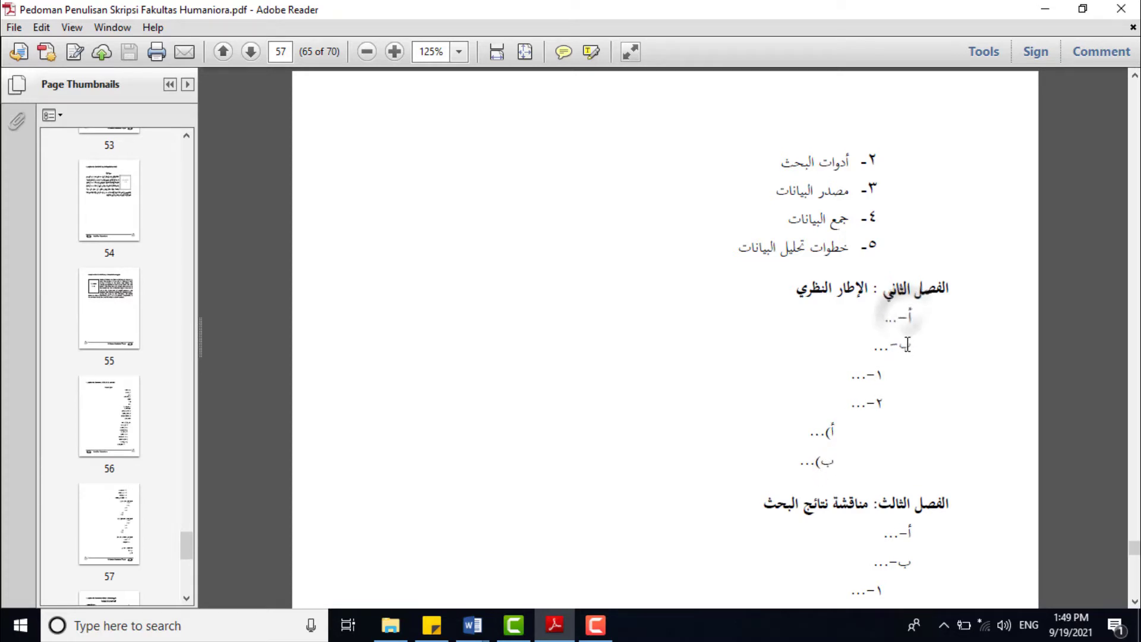
{"action": "left_click", "coordinate": [878, 381]}
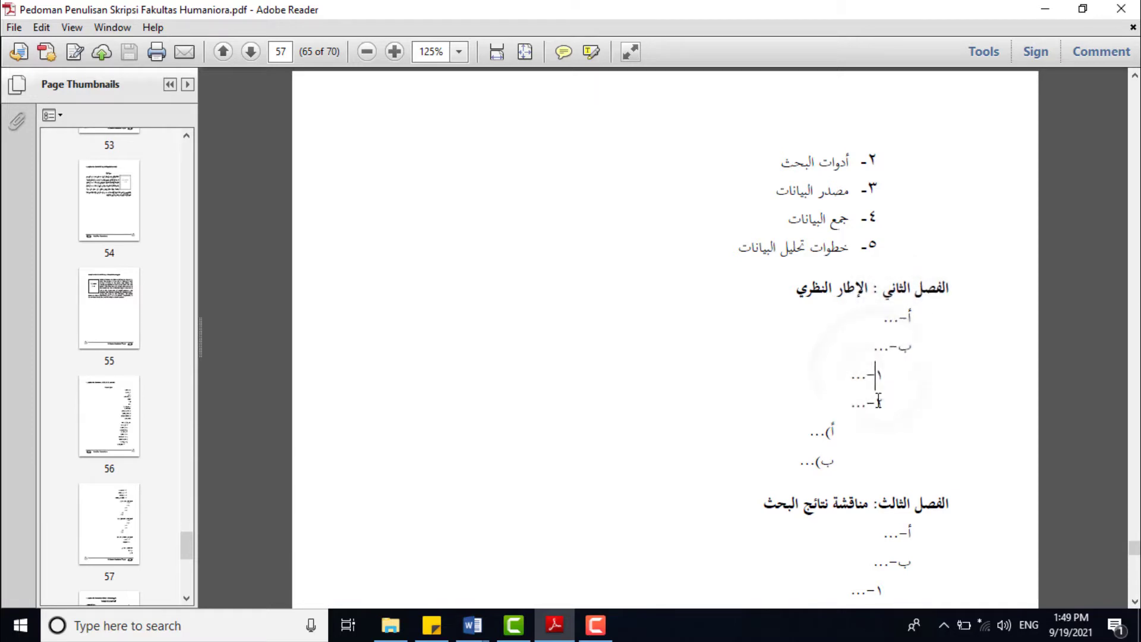
{"action": "left_click", "coordinate": [829, 432]}
Switch back to the Tugas 3 - Penomoran document in Word and view the start of its table
{"action": "mouse_move", "coordinate": [472, 624]}
{"action": "left_click", "coordinate": [702, 565]}
{"action": "scroll", "coordinate": [709, 322], "scroll_direction": "up", "scroll_amount": 2}
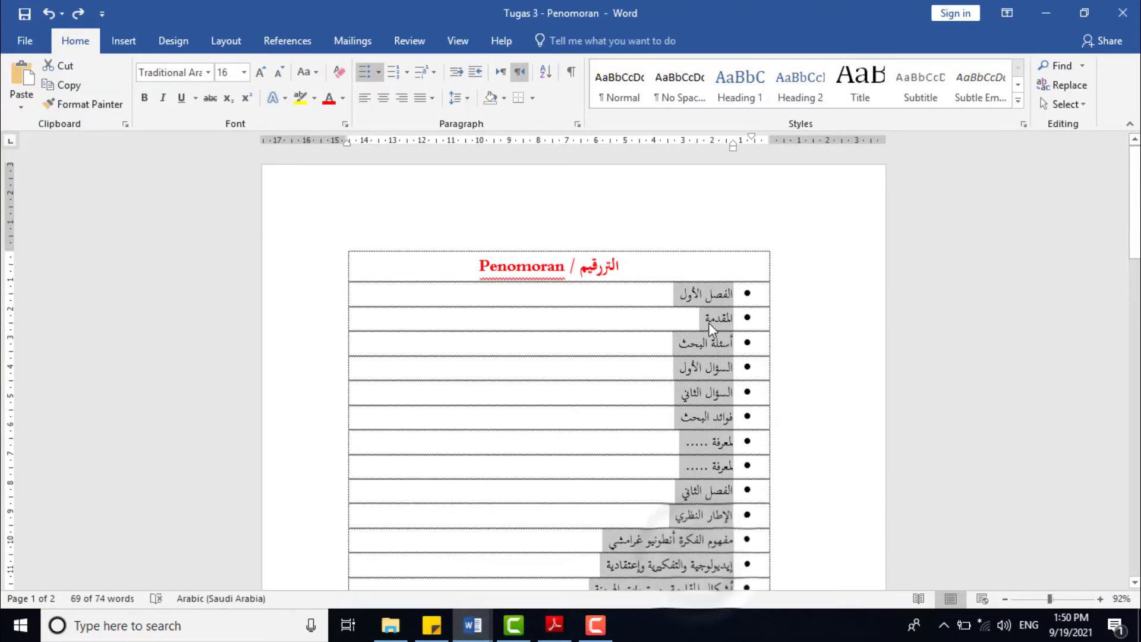
Change the bulleted outline entries to a numbered list in the 1-, 2-, 3- format
{"action": "scroll", "coordinate": [652, 389], "scroll_direction": "down", "scroll_amount": 2}
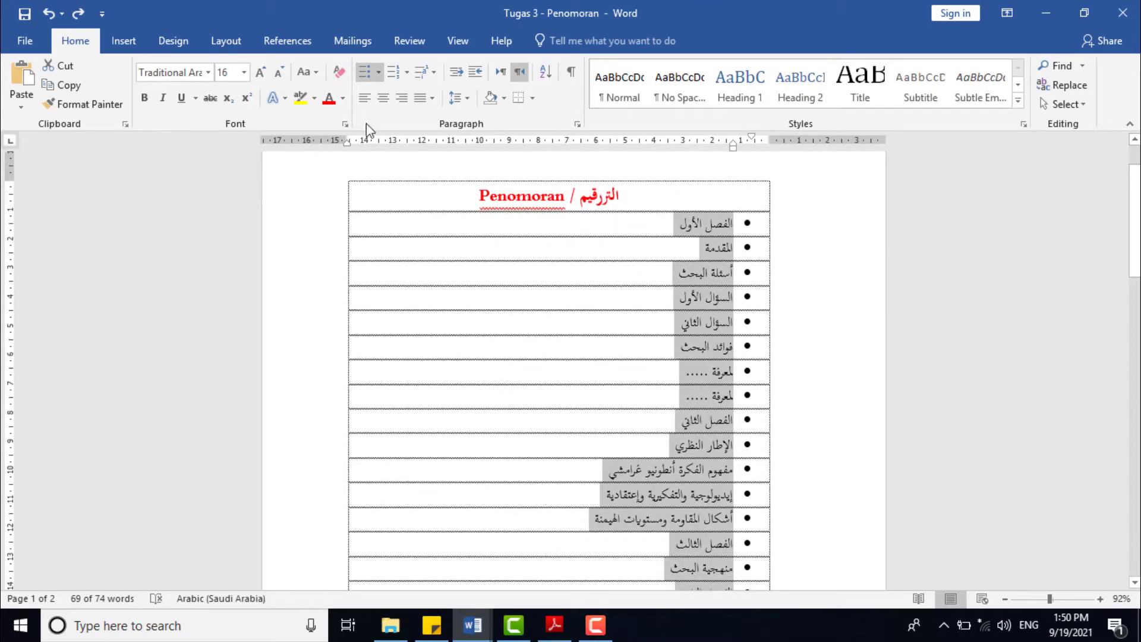
{"action": "left_click", "coordinate": [408, 72]}
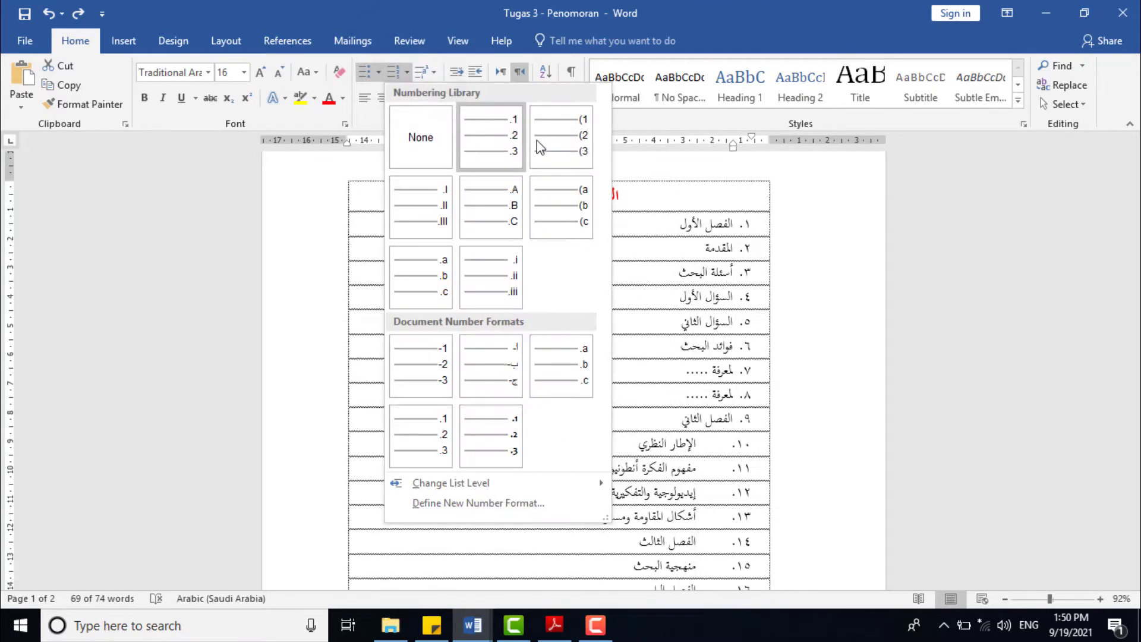
{"action": "left_click", "coordinate": [436, 378]}
{"action": "left_click", "coordinate": [715, 227]}
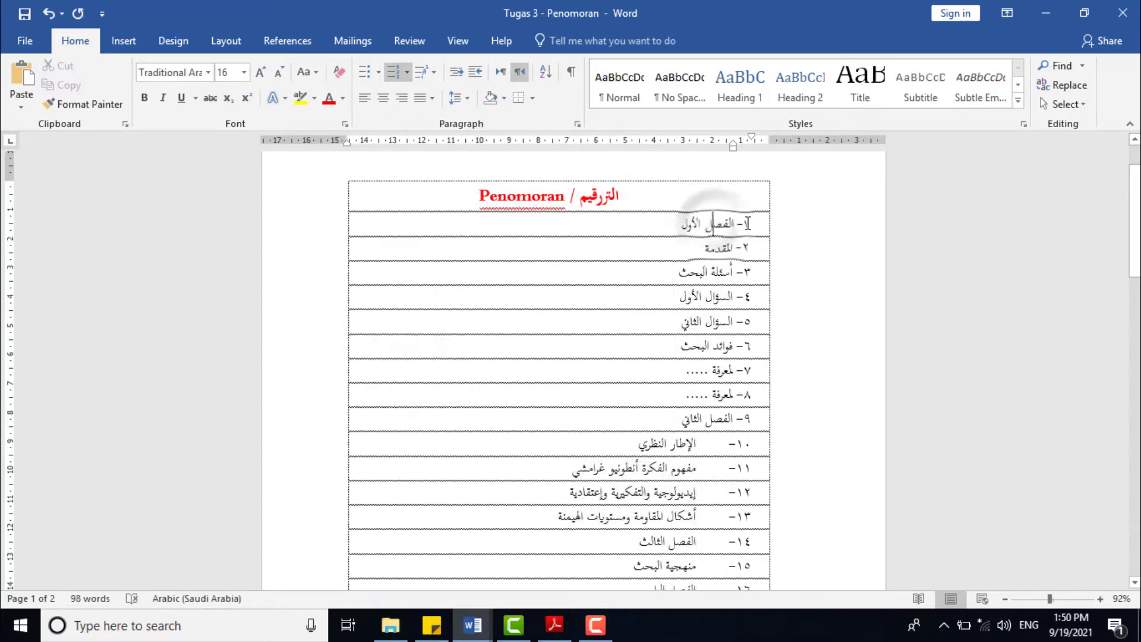
Try to shift the numbered outline list toward the middle of the table, and undo the shift
{"action": "left_click_drag", "start_coordinate": [737, 226], "coordinate": [646, 413]}
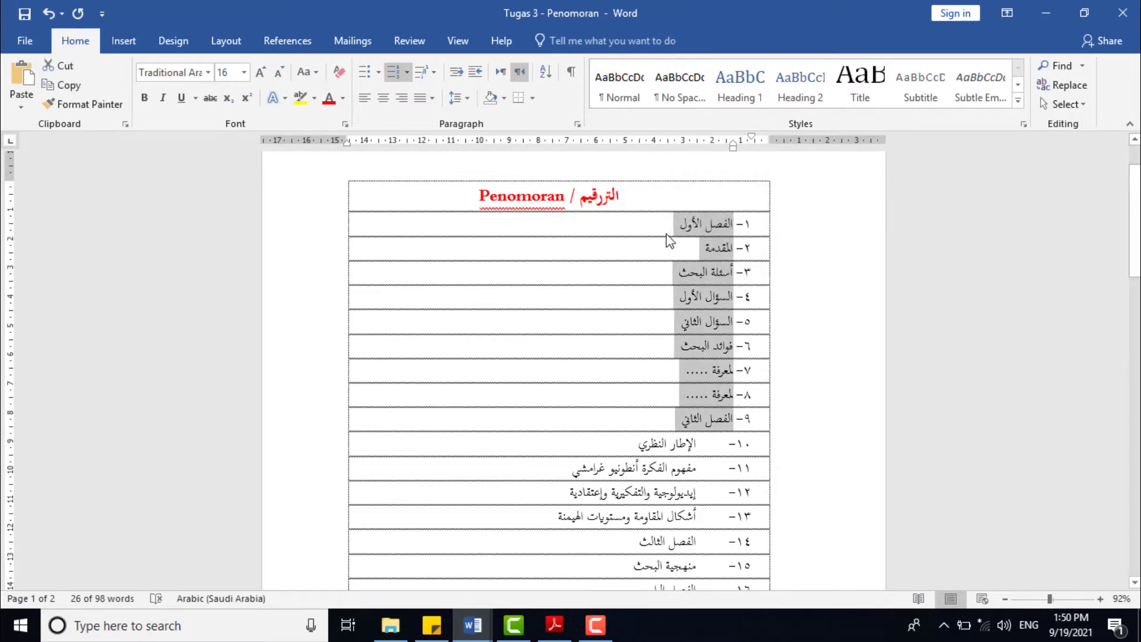
{"action": "left_click", "coordinate": [673, 226]}
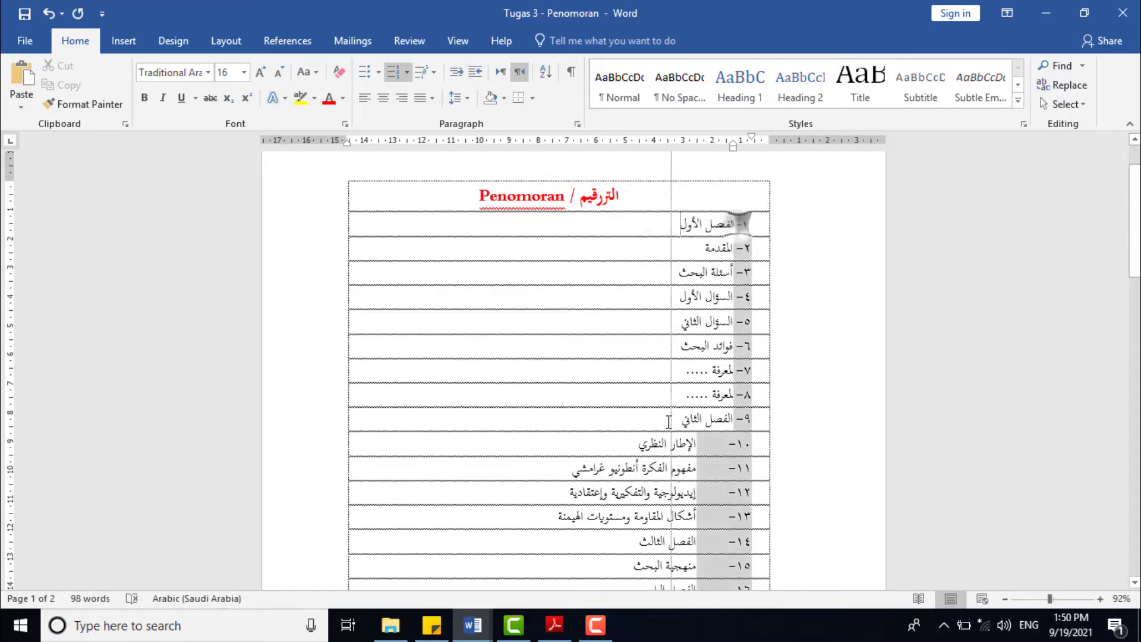
{"action": "left_click_drag", "start_coordinate": [669, 422], "coordinate": [624, 529]}
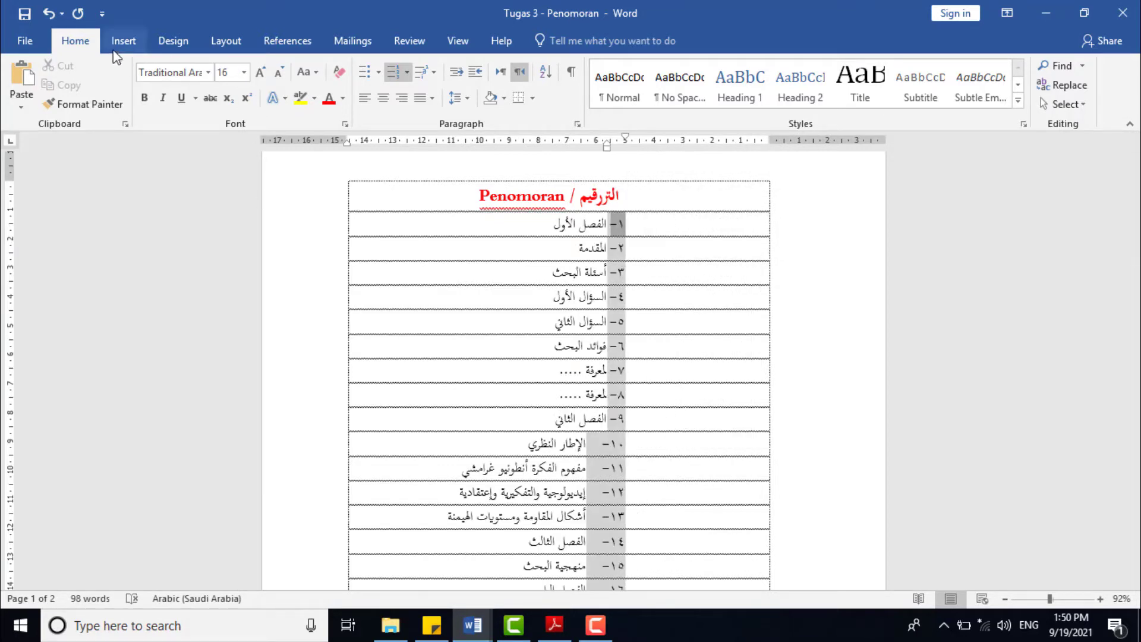
{"action": "left_click", "coordinate": [52, 17]}
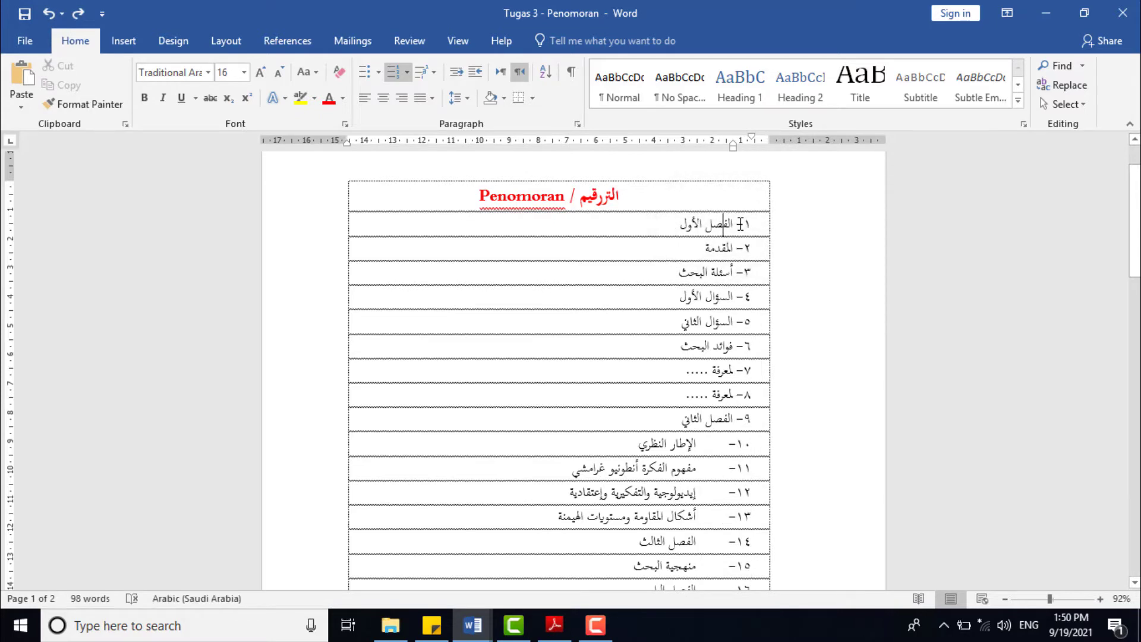
Select the outline entries from الفصل الأول through مفهوم الفكرة أنطونيو غرامشي and open the available numbering formats
{"action": "left_click_drag", "start_coordinate": [736, 223], "coordinate": [570, 471]}
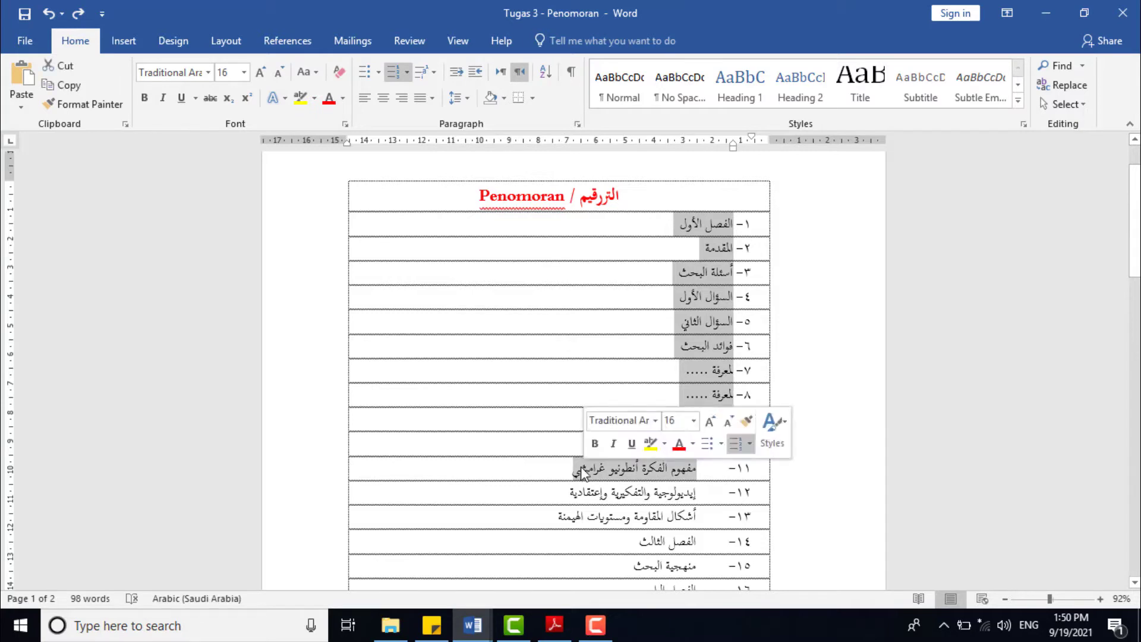
{"action": "left_click", "coordinate": [407, 73]}
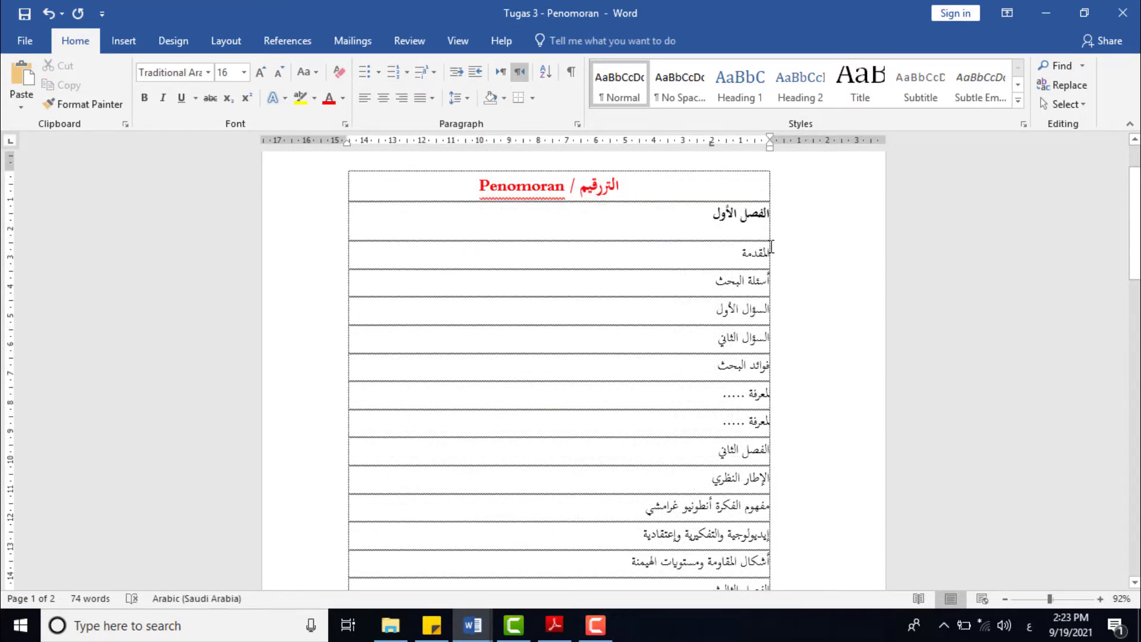
Switch to the thesis guideline PDF to check the chapter numbering levels on page 57, and return to the Tugas 3 - Penomoran document
{"action": "left_click", "coordinate": [555, 624]}
{"action": "scroll", "coordinate": [773, 354], "scroll_direction": "down", "scroll_amount": 1}
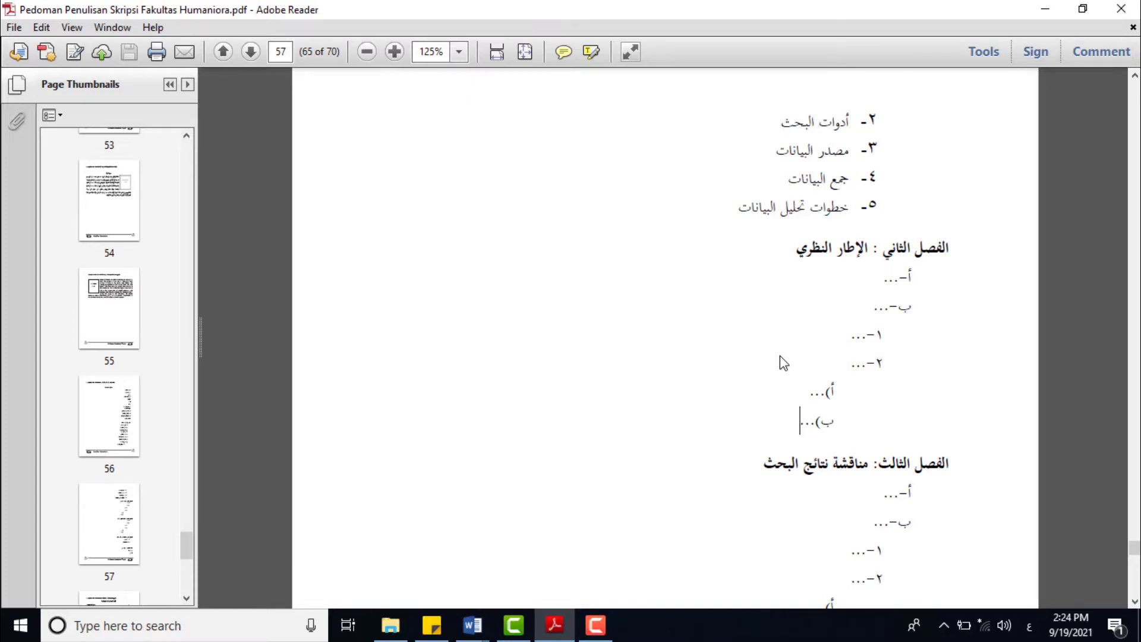
{"action": "mouse_move", "coordinate": [480, 636]}
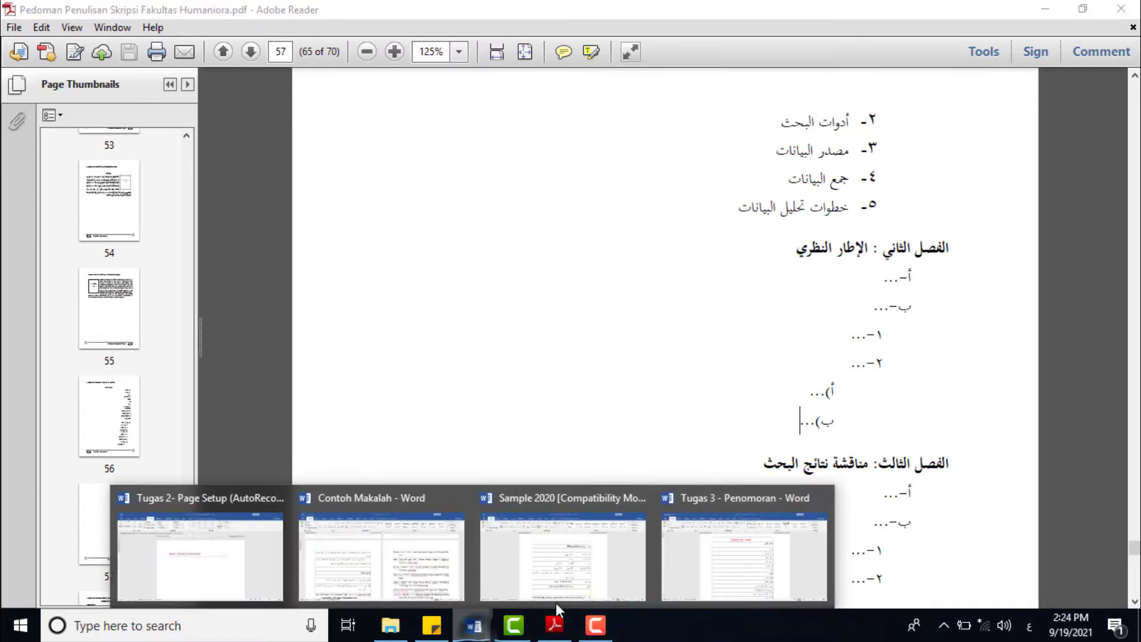
{"action": "left_click", "coordinate": [733, 565]}
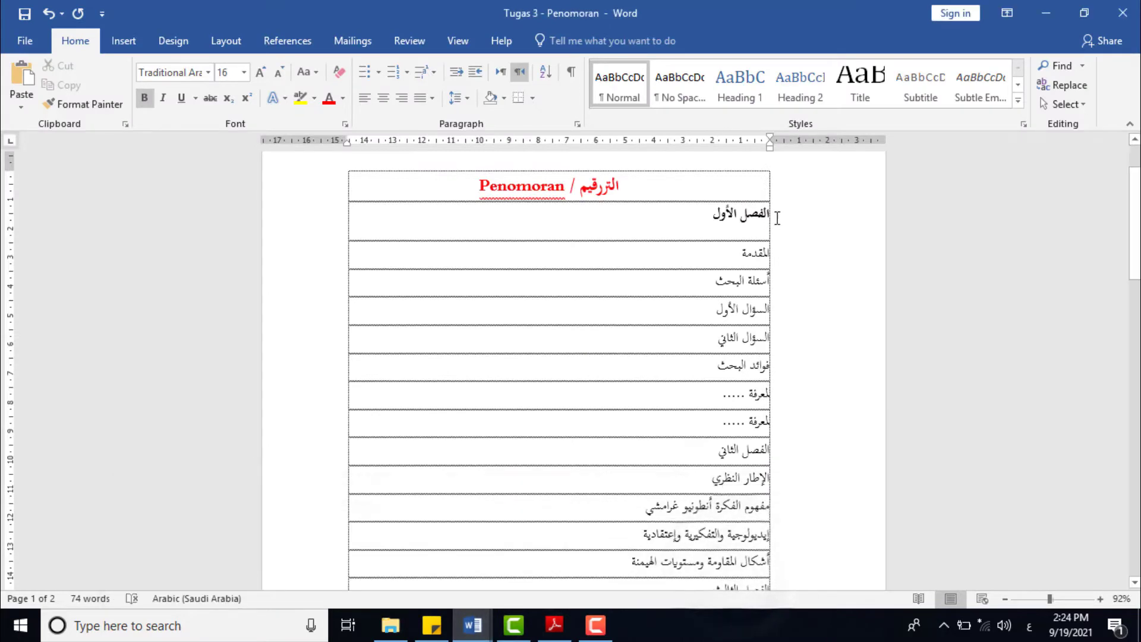
Undo the last edit and apply the 1) a) i) multilevel list to the الفصل الأول row
{"action": "left_click_drag", "start_coordinate": [771, 213], "coordinate": [561, 523]}
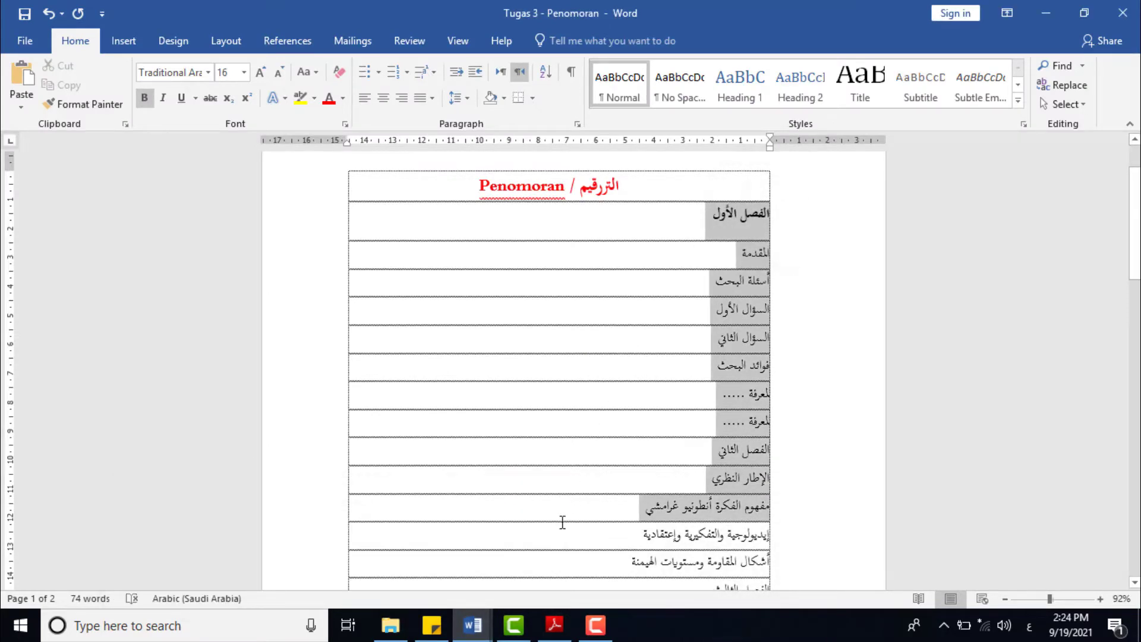
{"action": "key", "text": "ctrl+z"}
{"action": "left_click", "coordinate": [431, 72]}
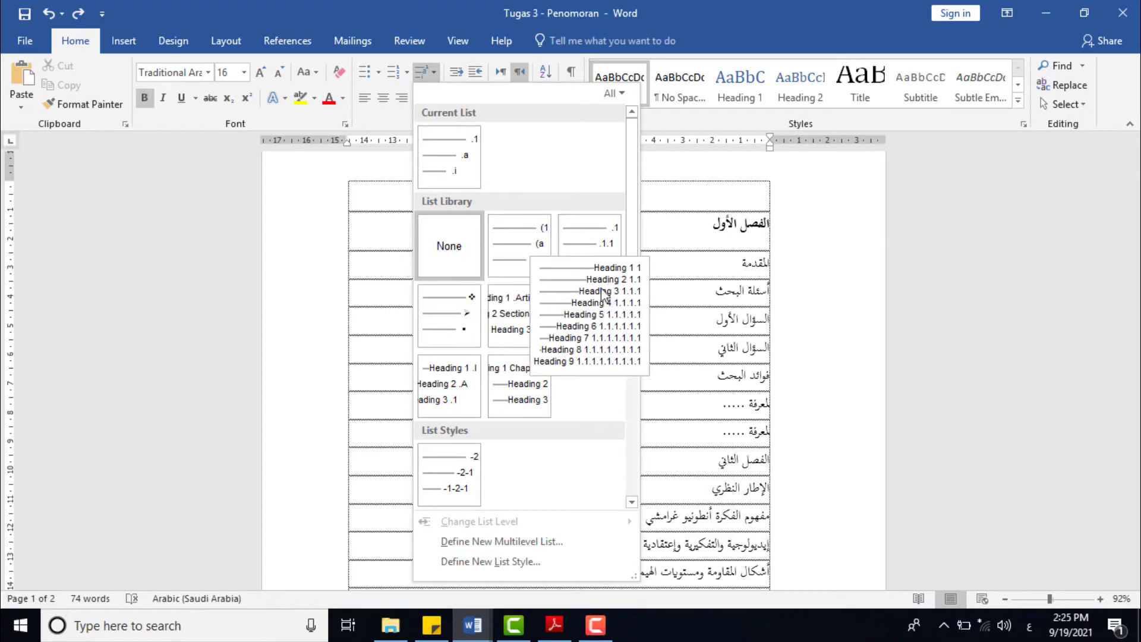
{"action": "mouse_move", "coordinate": [559, 236]}
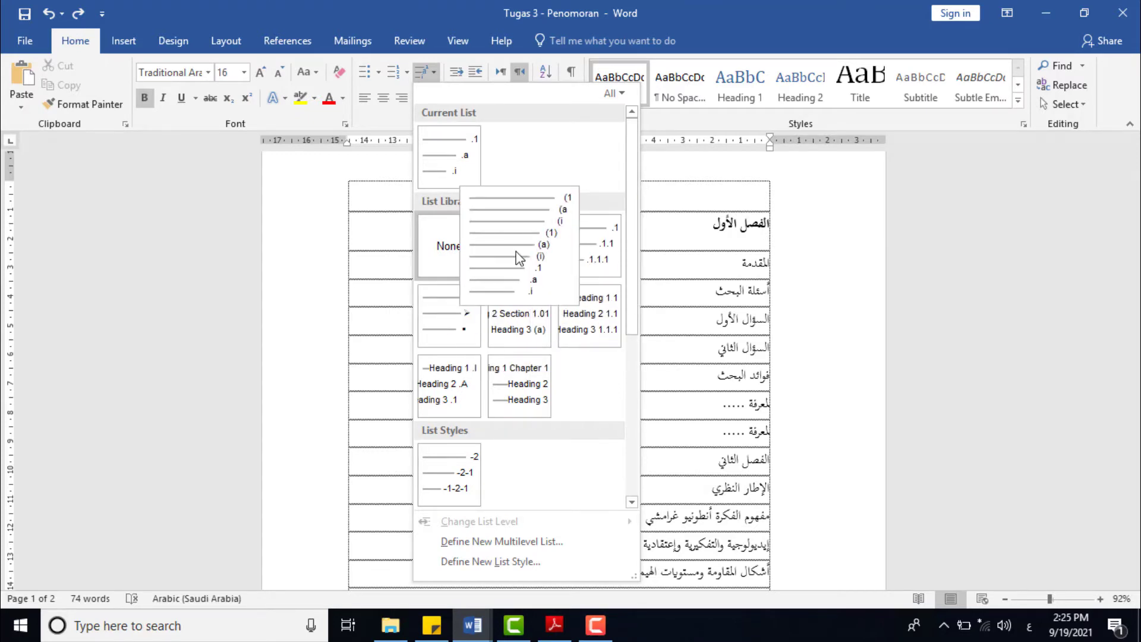
{"action": "left_click", "coordinate": [518, 257]}
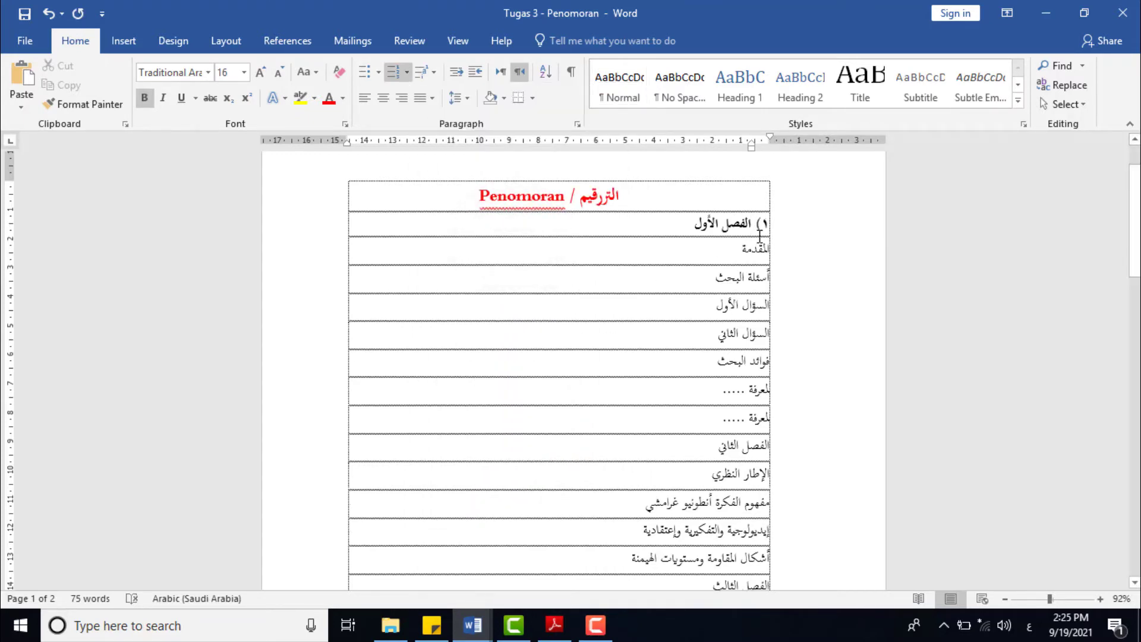
Start defining a new multilevel list for the الفصل الأول row, with level 1 in the أ, ب, ج style followed by a hyphen
{"action": "scroll", "coordinate": [330, 165], "scroll_direction": "up", "scroll_amount": 1}
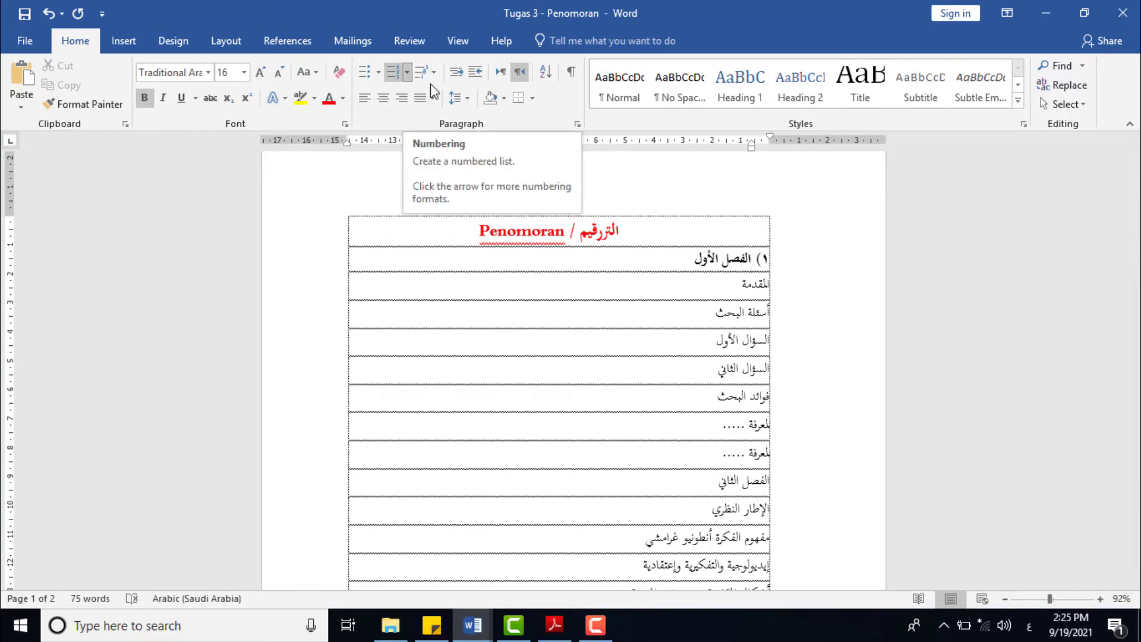
{"action": "left_click", "coordinate": [744, 263]}
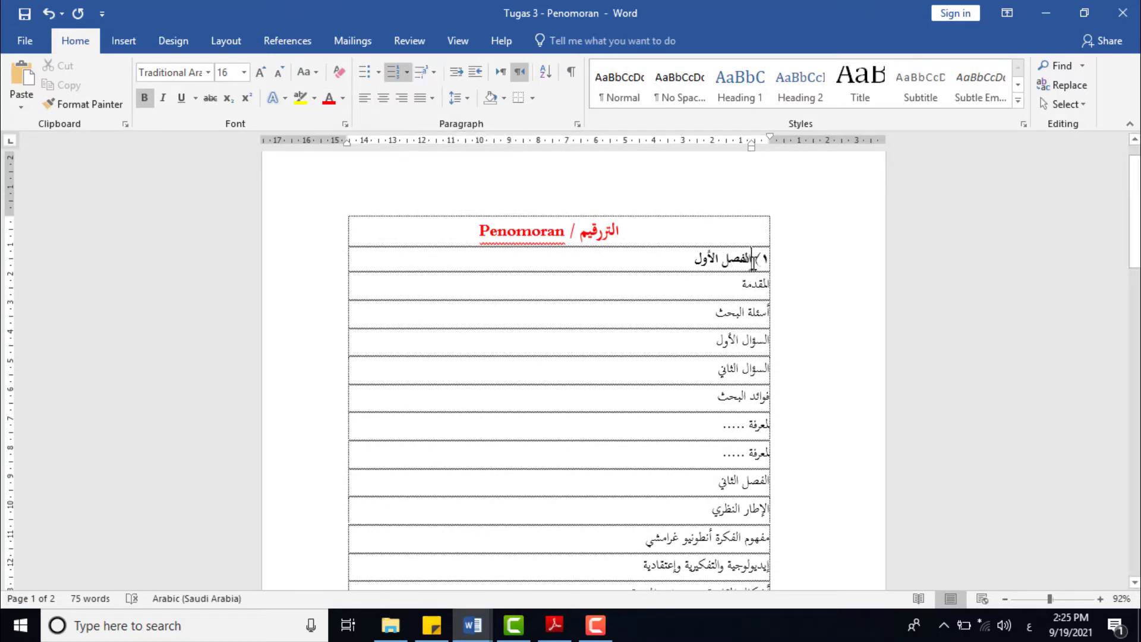
{"action": "left_click", "coordinate": [755, 261]}
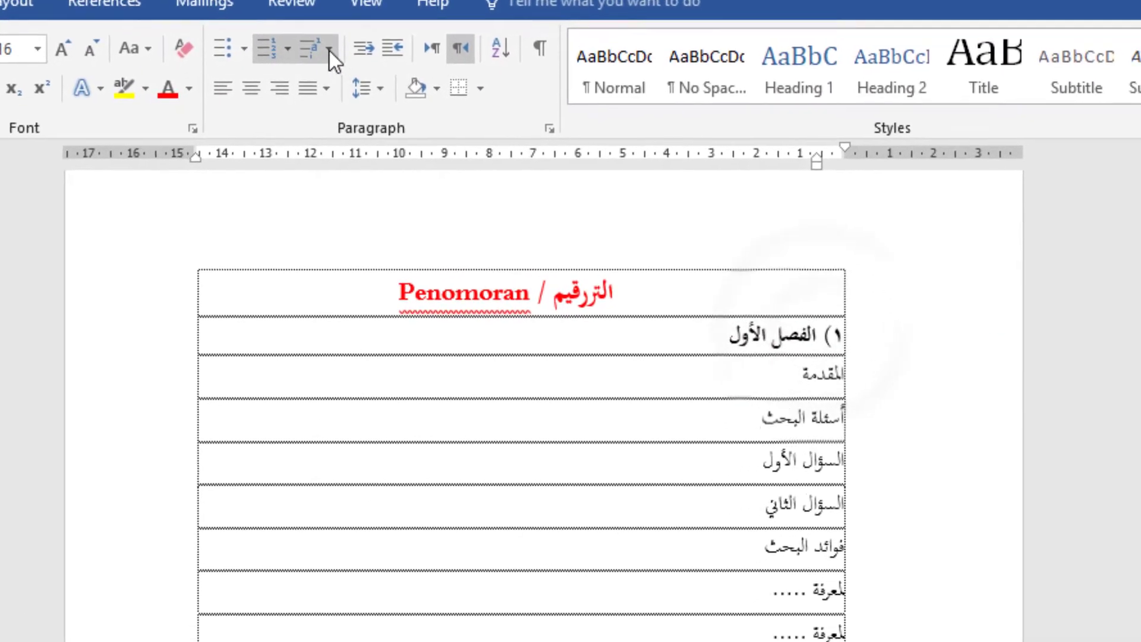
{"action": "left_click", "coordinate": [329, 51]}
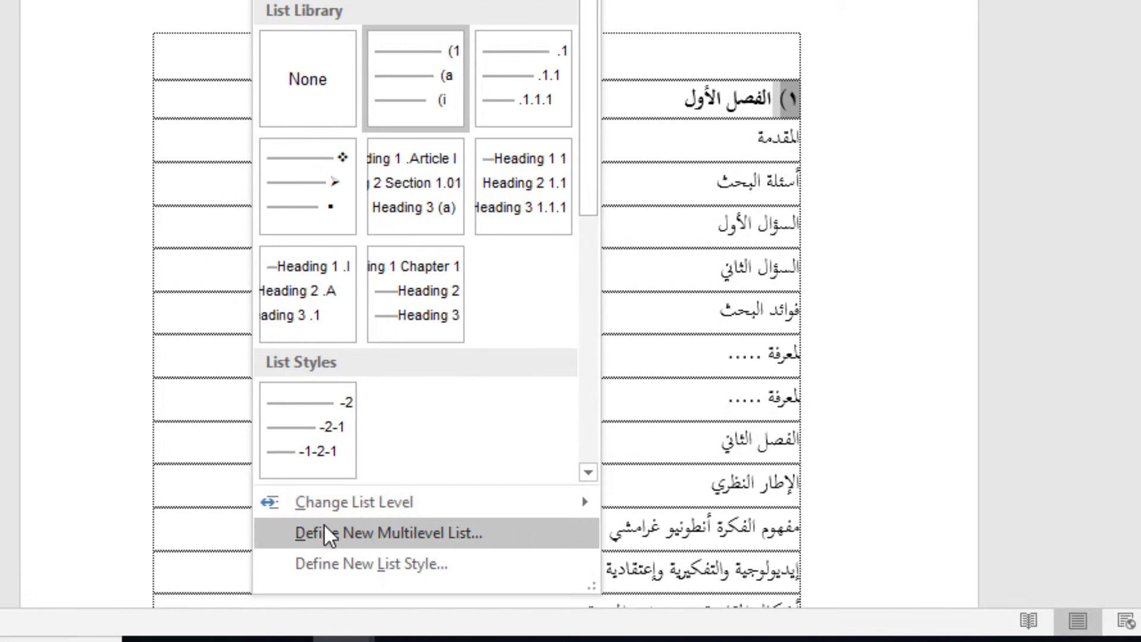
{"action": "left_click", "coordinate": [323, 532]}
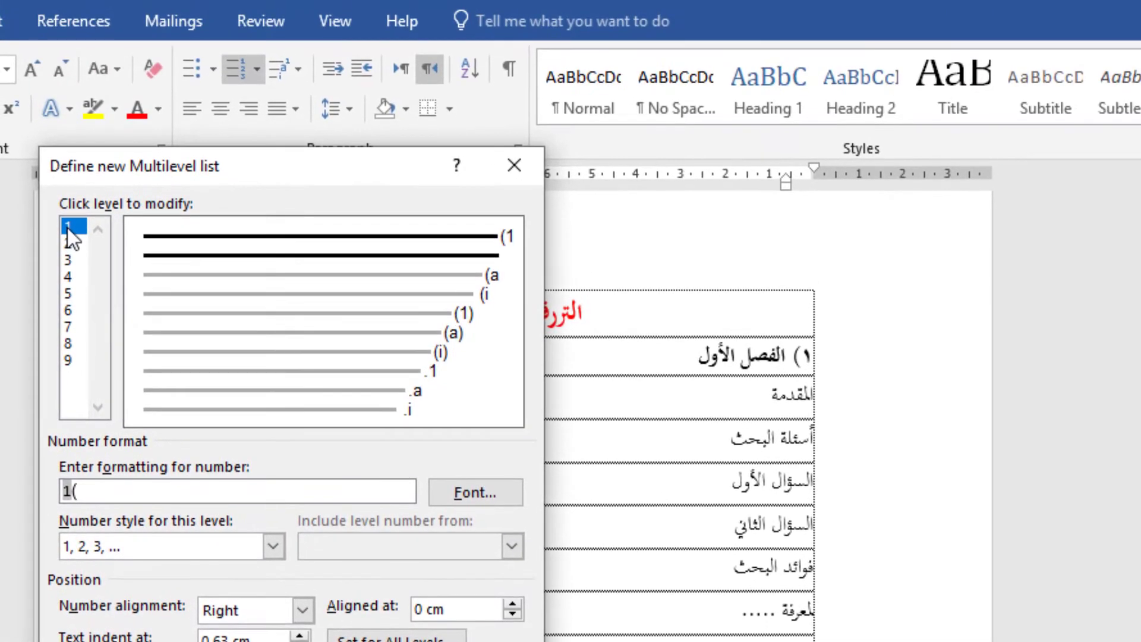
{"action": "left_click", "coordinate": [272, 547]}
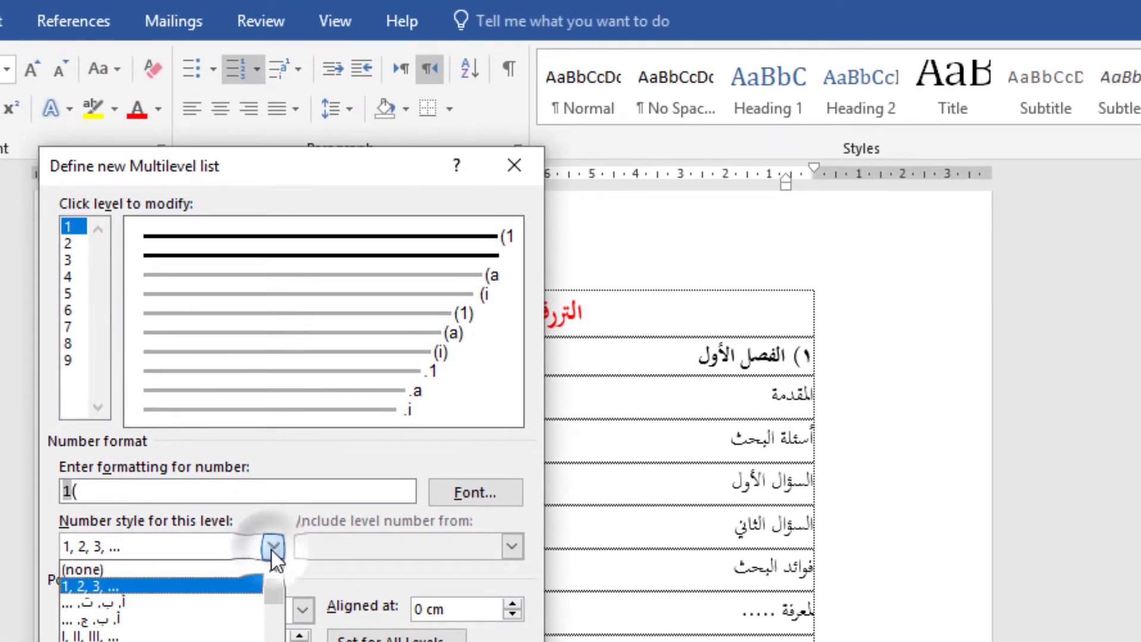
{"action": "left_click", "coordinate": [143, 617]}
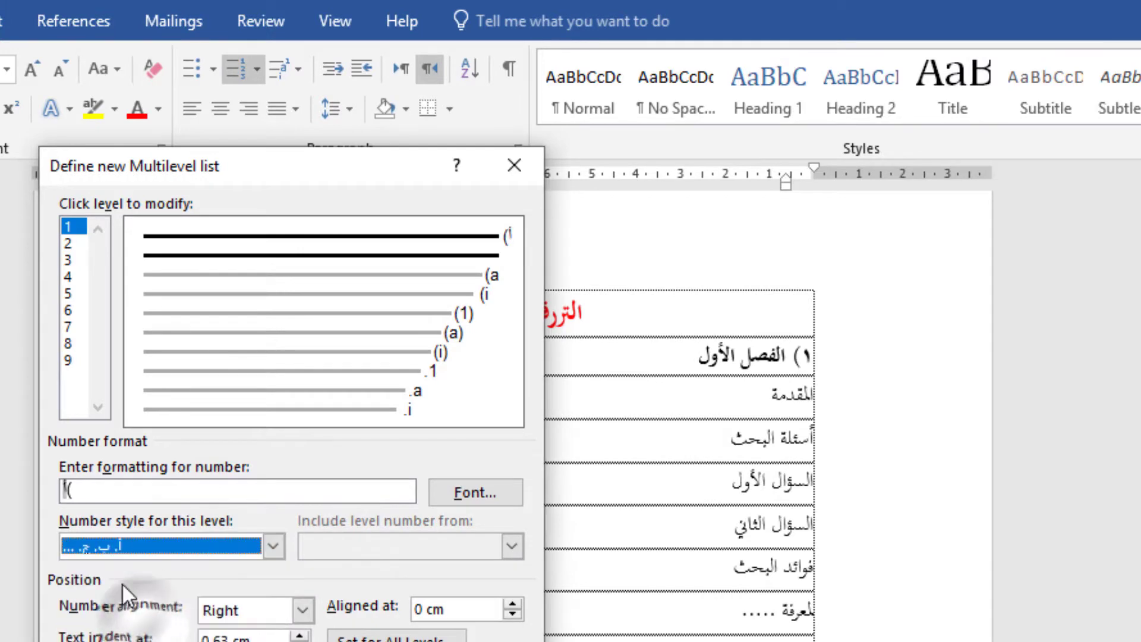
{"action": "left_click", "coordinate": [74, 491]}
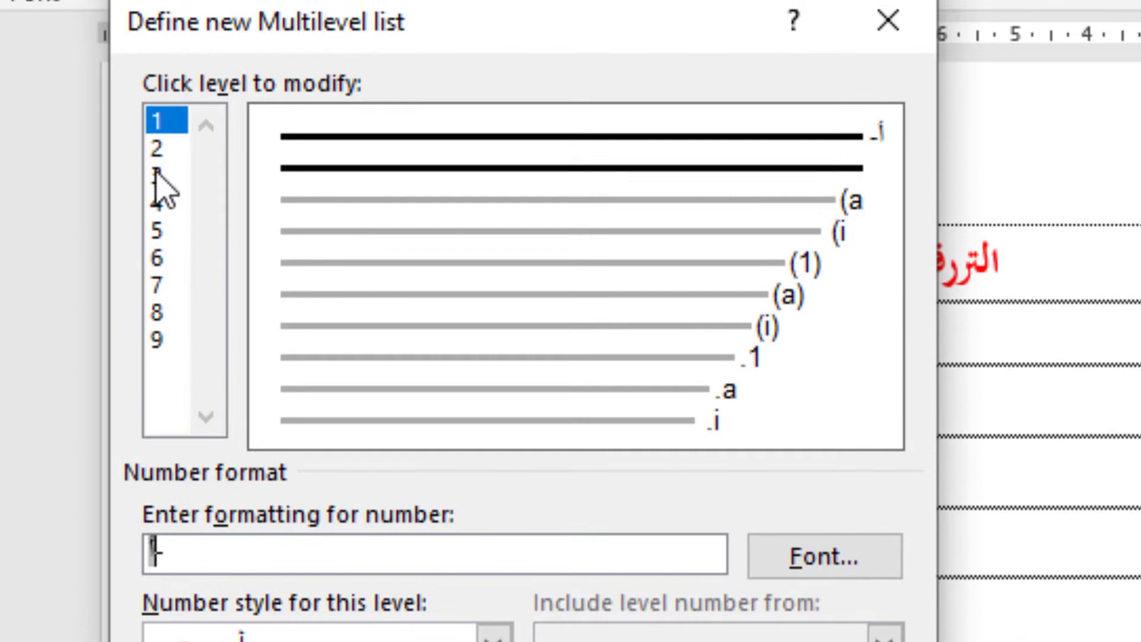
Set level 2 of the multilevel list to the 1, 2, 3 style followed by a hyphen
{"action": "left_click", "coordinate": [158, 152]}
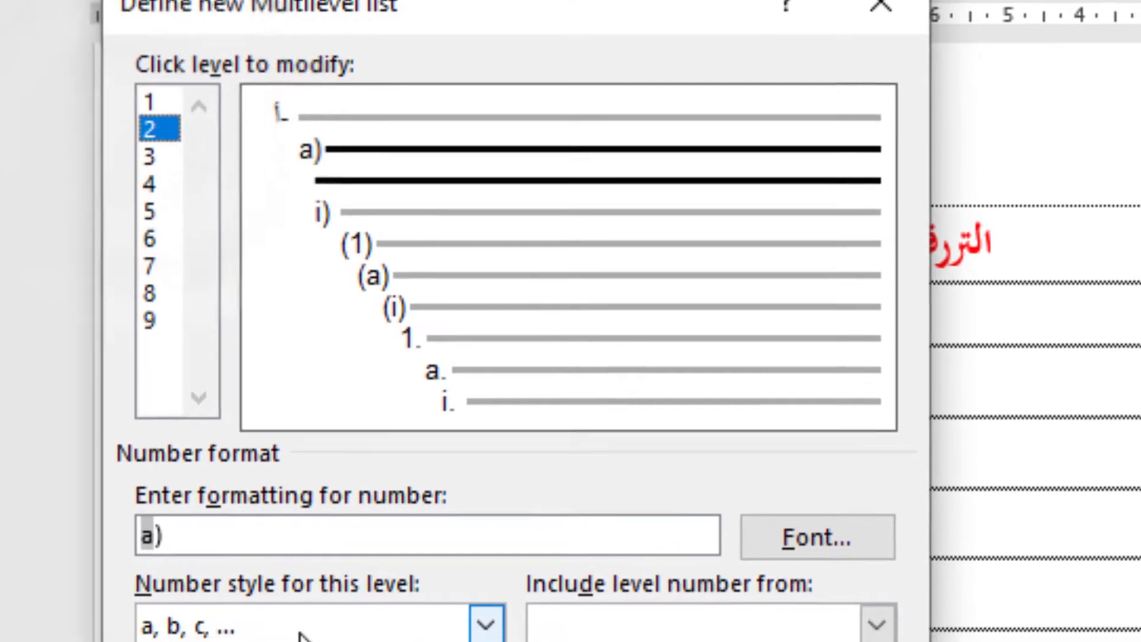
{"action": "left_click", "coordinate": [309, 634]}
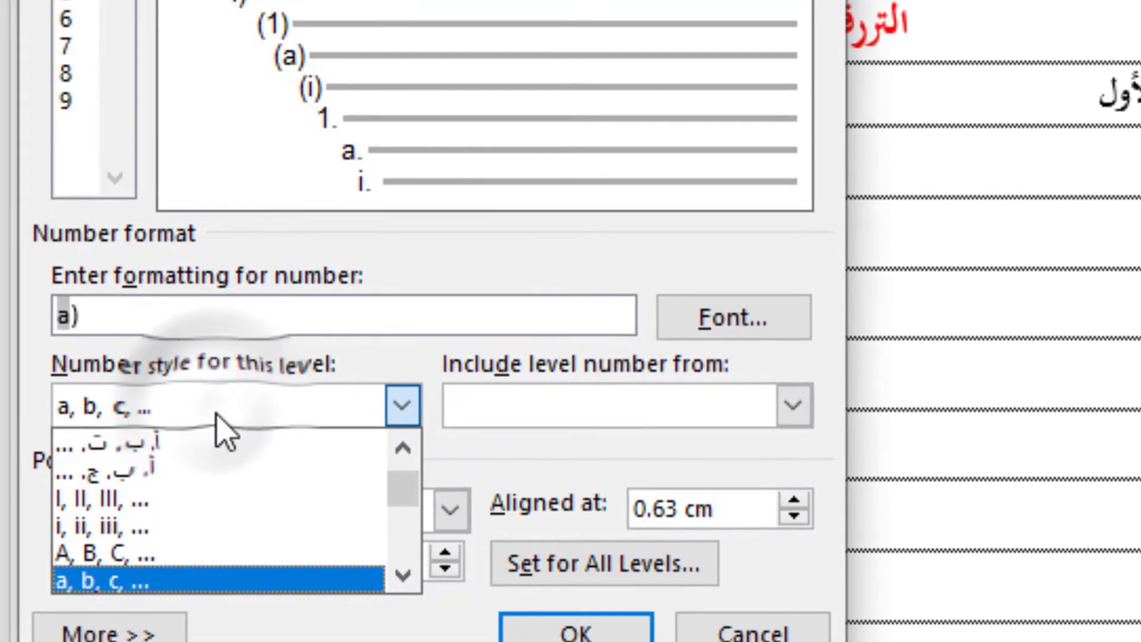
{"action": "scroll", "coordinate": [161, 540], "scroll_direction": "up", "scroll_amount": 1}
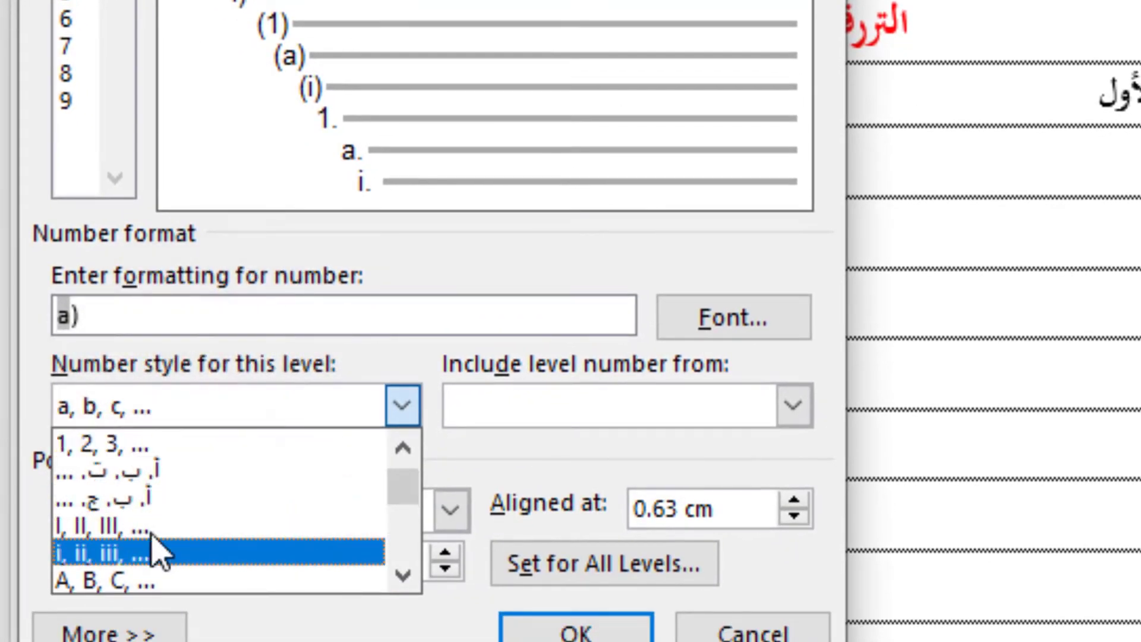
{"action": "left_click", "coordinate": [156, 446]}
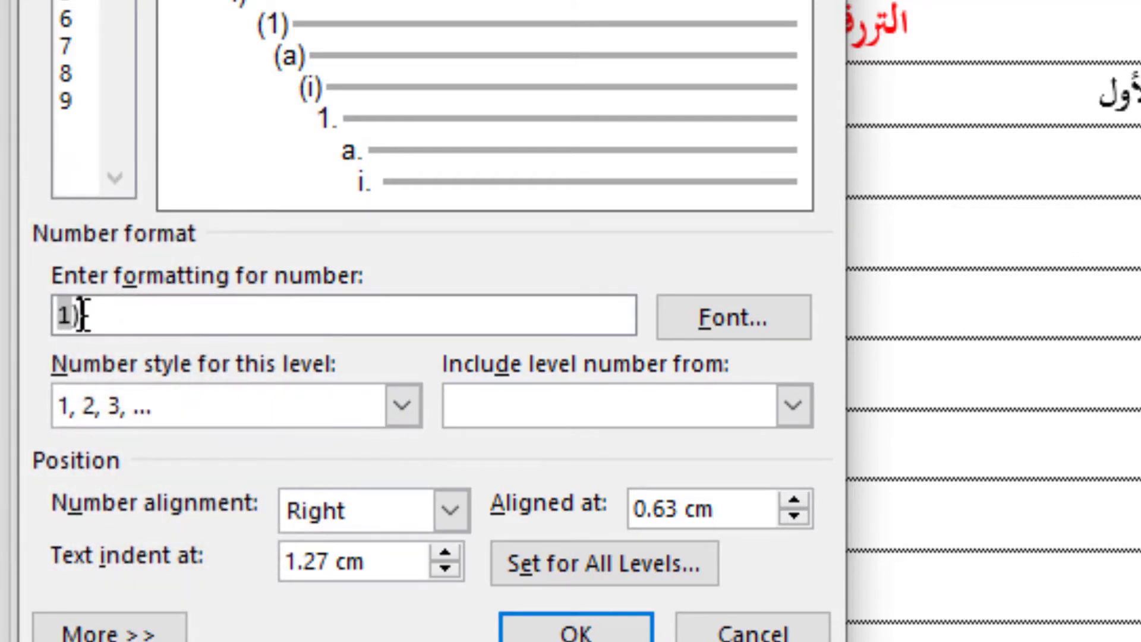
{"action": "type", "text": "-"}
{"action": "key", "text": "BackSpace"}
{"action": "key", "text": "BackSpace"}
{"action": "type", "text": "-"}
{"action": "key", "text": "Left"}
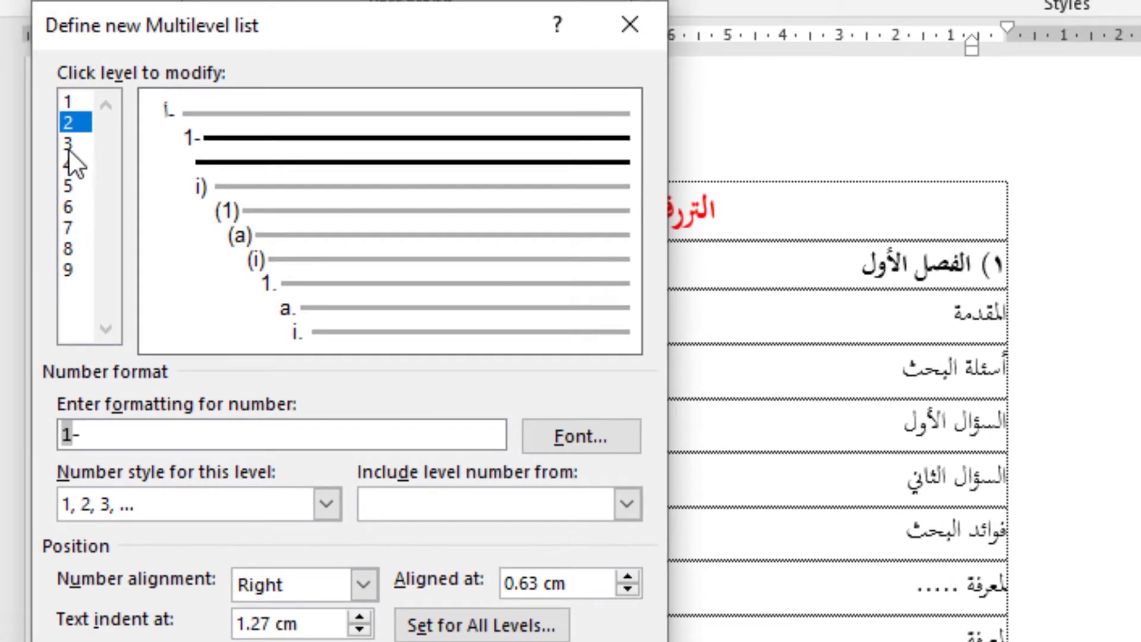
Set level 3 of the multilevel list to the أ, ب, ج style with a closing parenthesis
{"action": "left_click", "coordinate": [70, 143]}
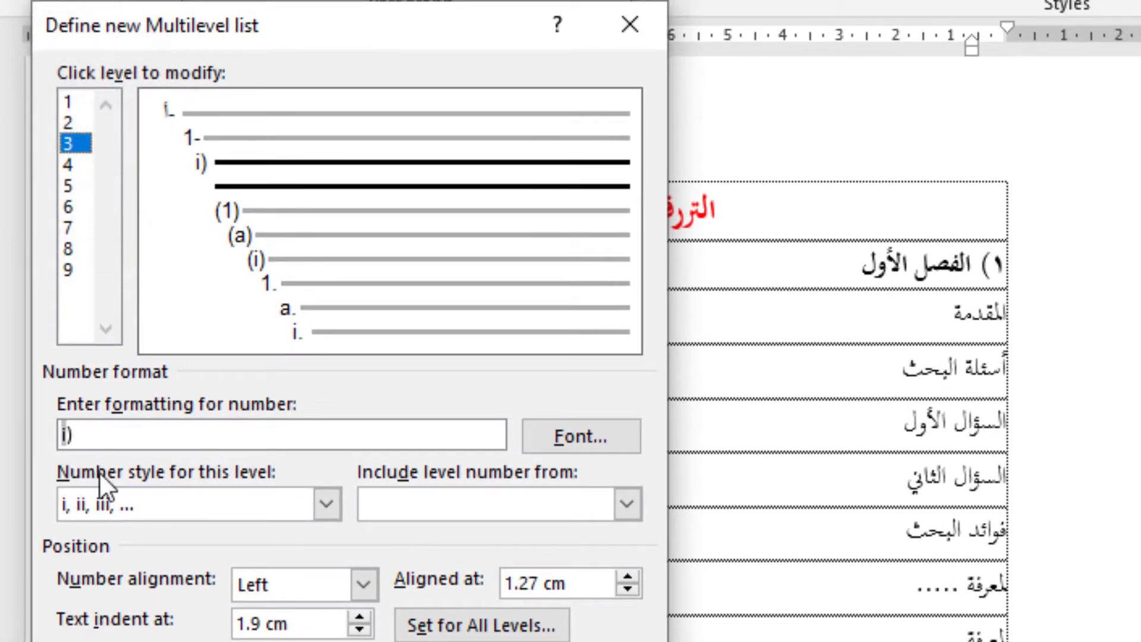
{"action": "left_click", "coordinate": [146, 508]}
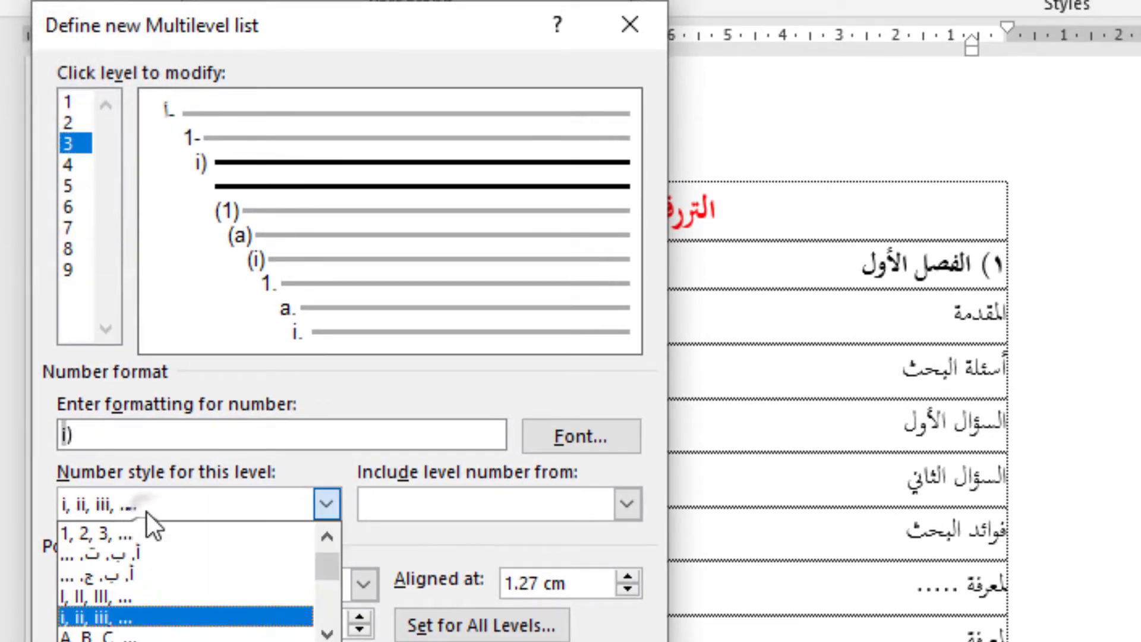
{"action": "left_click", "coordinate": [120, 577]}
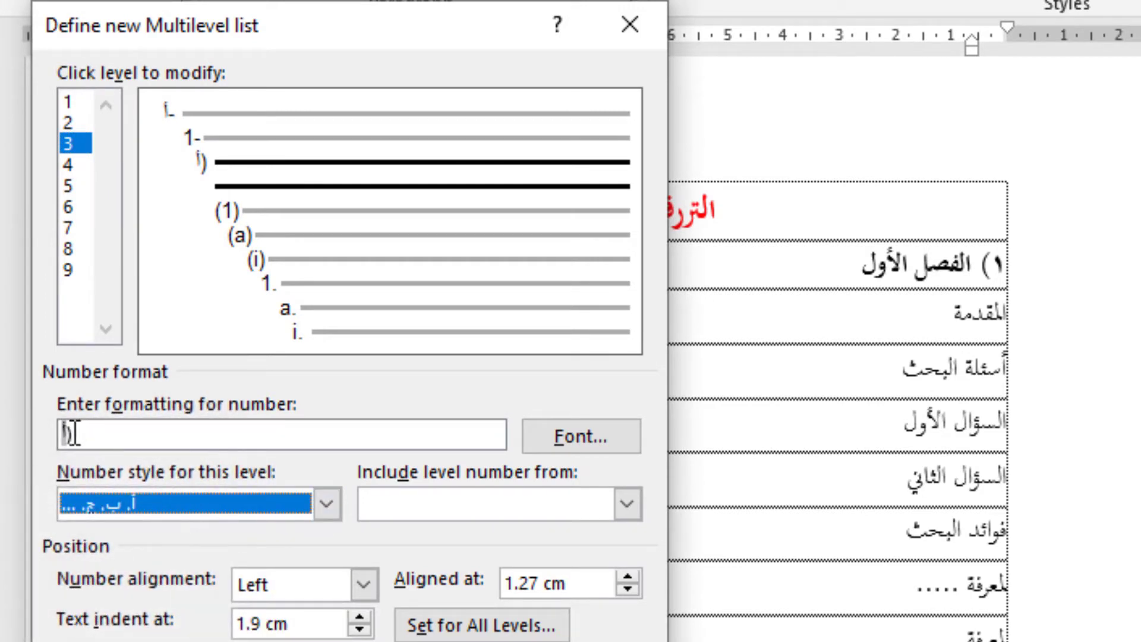
Remove the opening parenthesis from the level 4 number format so that it reads 1)
{"action": "left_click", "coordinate": [69, 167]}
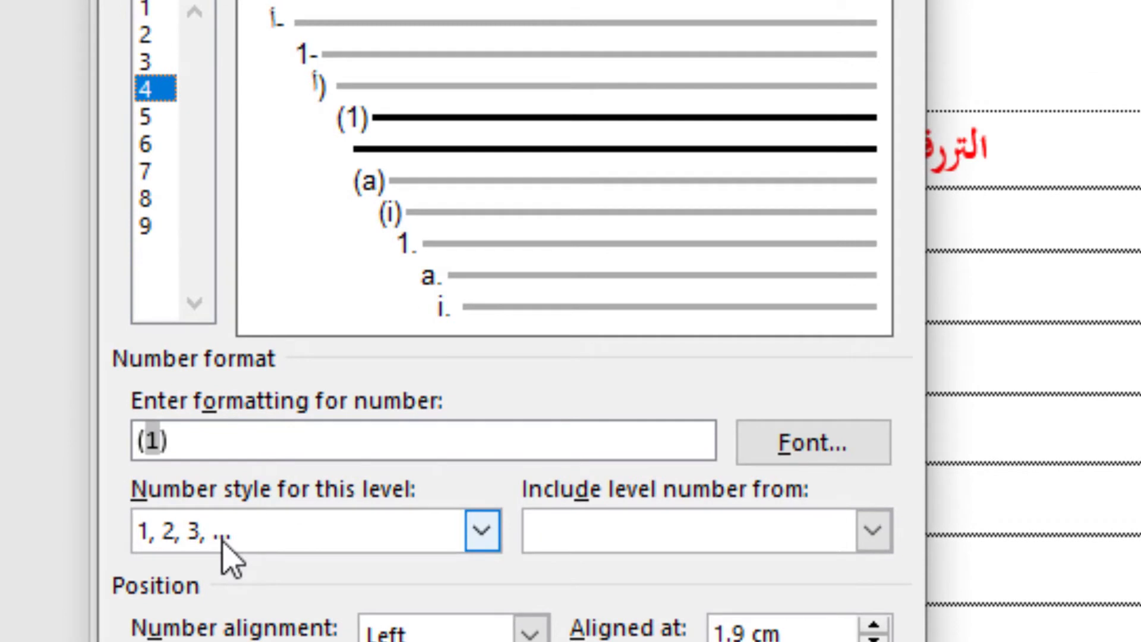
{"action": "left_click_drag", "start_coordinate": [159, 437], "coordinate": [140, 438]}
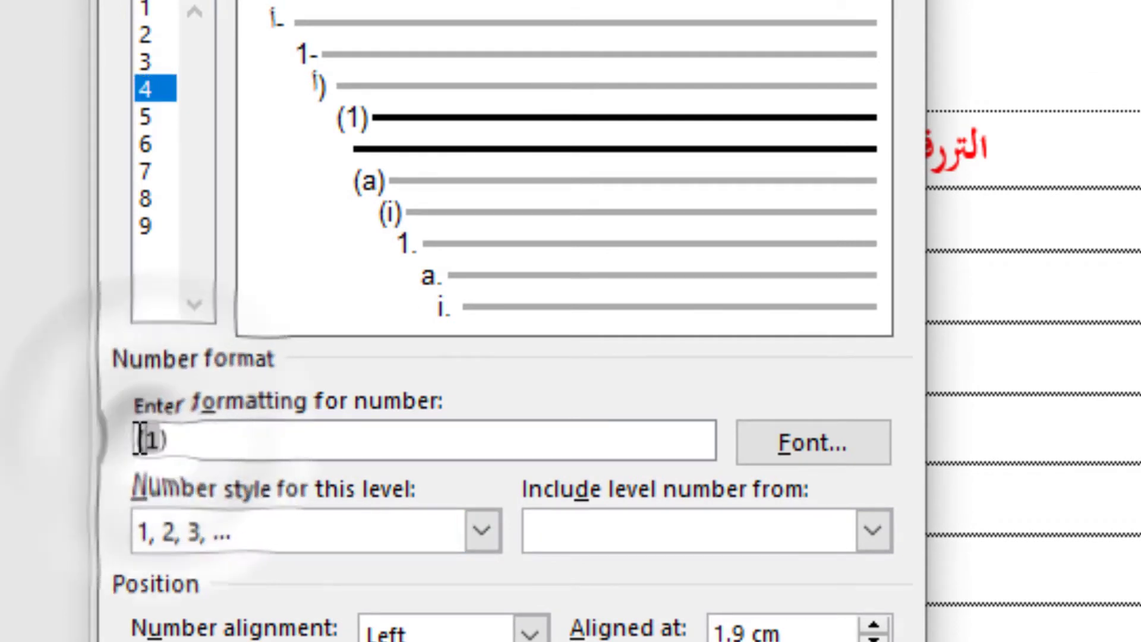
{"action": "key", "text": "BackSpace"}
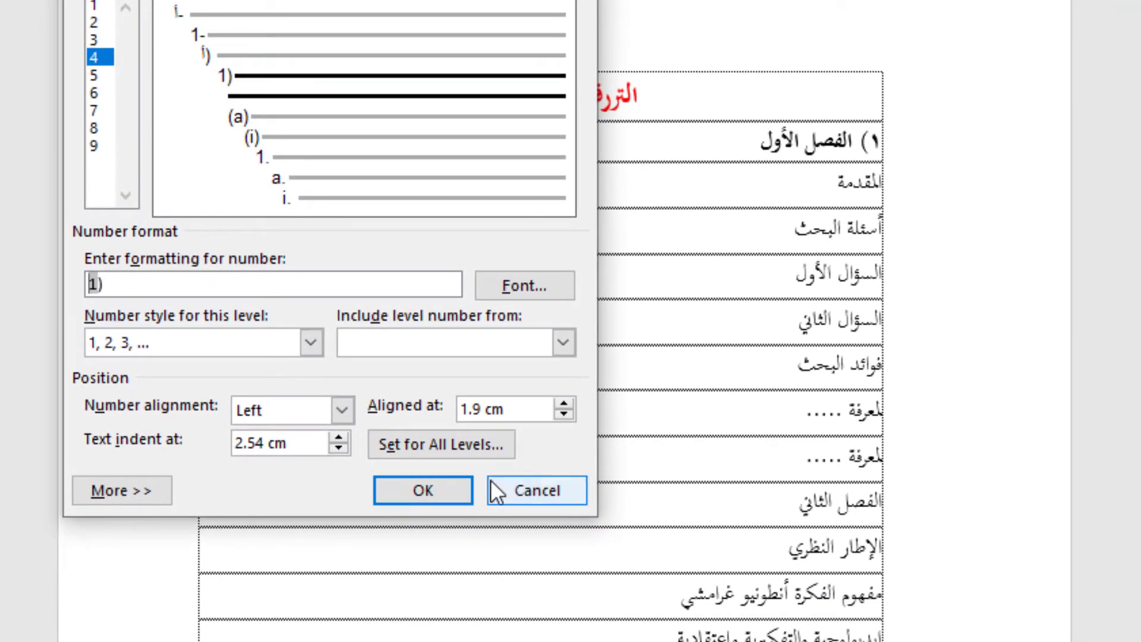
Apply the finished multilevel list to الفصل الأول and copy its formatting to all outline rows below with Format Painter
{"action": "left_click", "coordinate": [456, 494]}
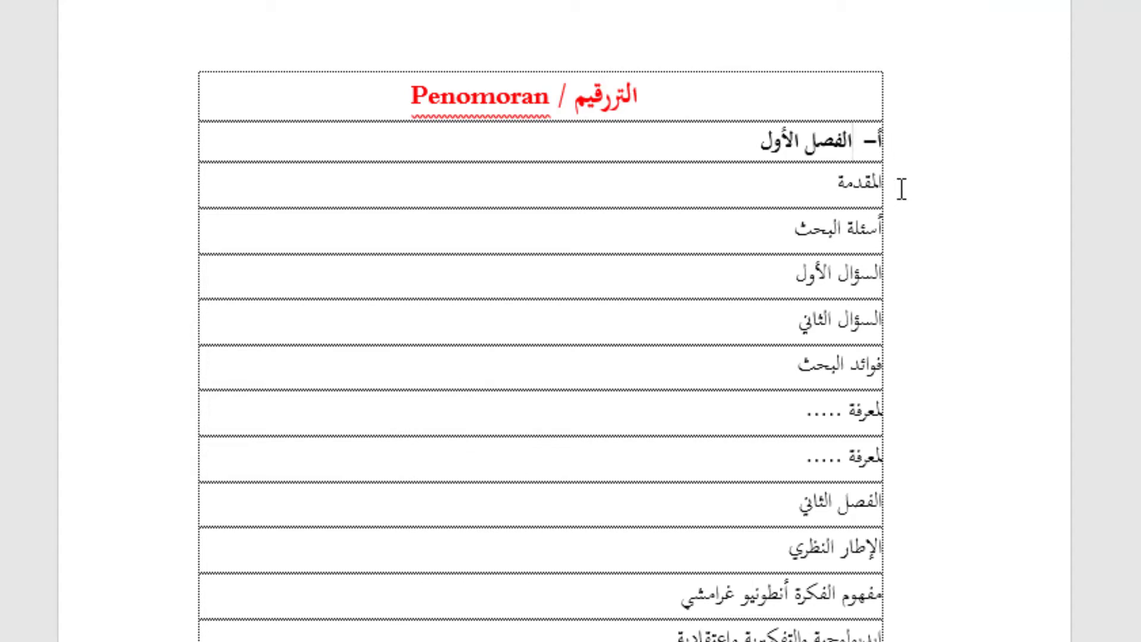
{"action": "scroll", "coordinate": [851, 379], "scroll_direction": "down", "scroll_amount": 6}
{"action": "scroll", "coordinate": [838, 527], "scroll_direction": "up", "scroll_amount": 6}
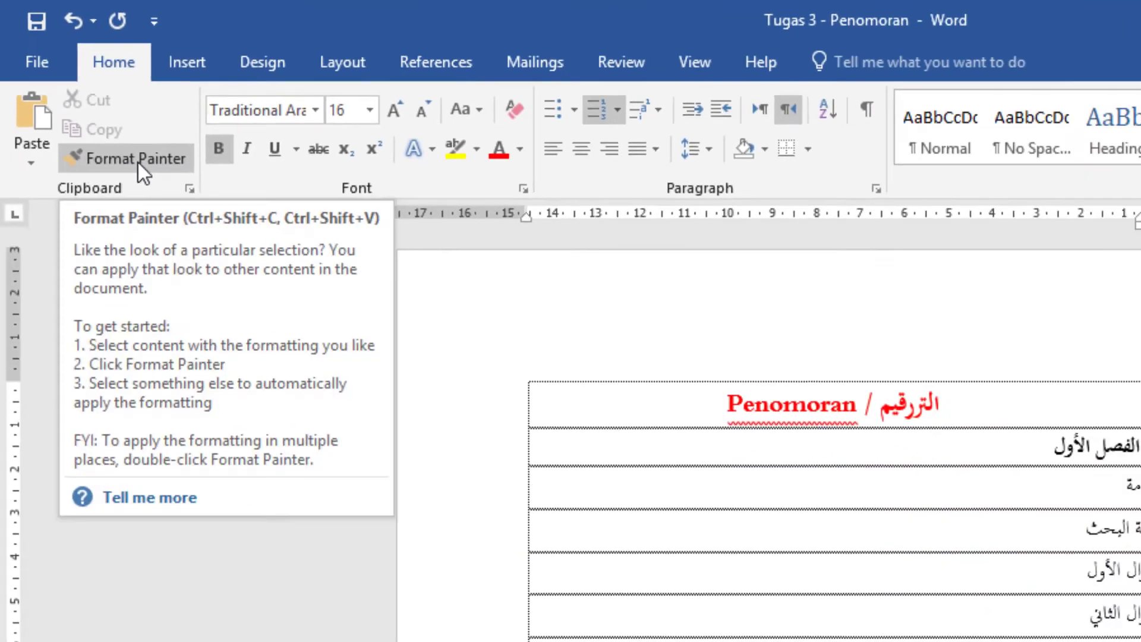
{"action": "left_click", "coordinate": [183, 217]}
{"action": "mouse_move", "coordinate": [894, 363]}
{"action": "left_mouse_down"}
{"action": "mouse_move", "coordinate": [759, 543]}
{"action": "mouse_move", "coordinate": [844, 638]}
{"action": "mouse_move", "coordinate": [743, 641]}
{"action": "mouse_move", "coordinate": [689, 513]}
{"action": "mouse_move", "coordinate": [677, 641]}
{"action": "mouse_move", "coordinate": [671, 466]}
{"action": "left_mouse_up"}
{"action": "scroll", "coordinate": [782, 407], "scroll_direction": "up", "scroll_amount": 15}
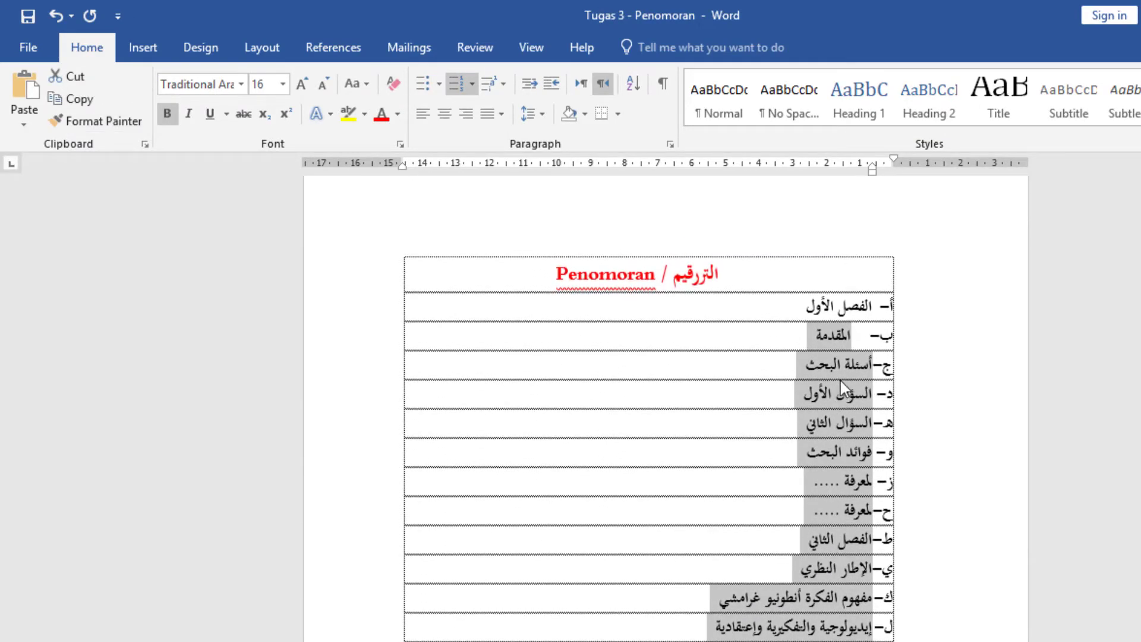
Remove the bold formatting from all outline rows, from الفصل الأول to المراجع والمصادر
{"action": "left_click", "coordinate": [866, 309]}
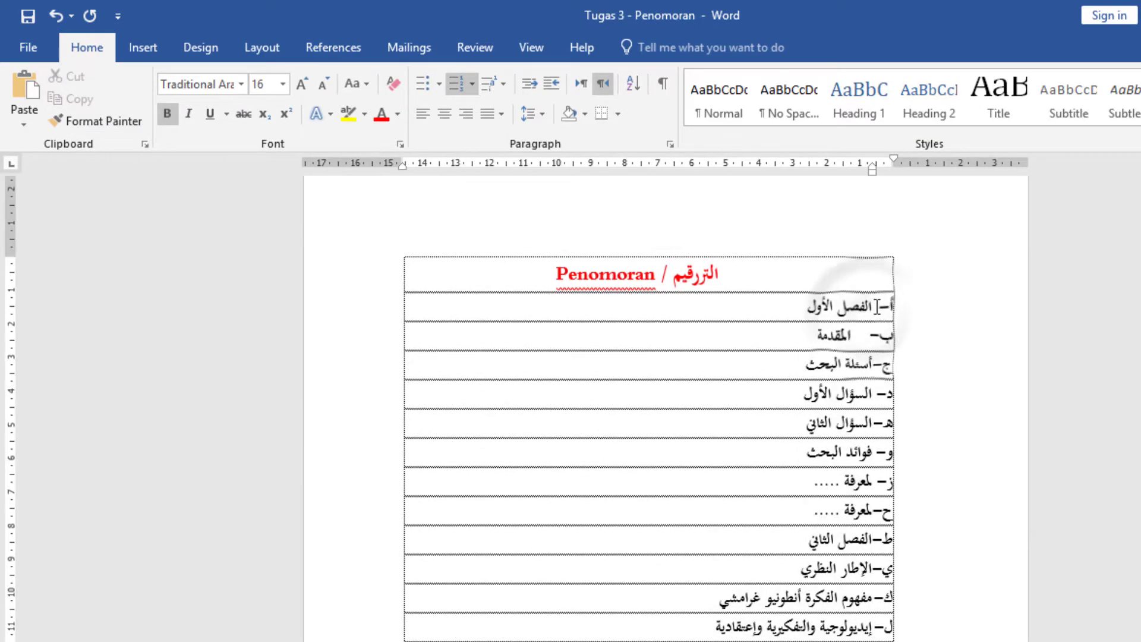
{"action": "left_click_drag", "start_coordinate": [873, 305], "coordinate": [632, 627]}
{"action": "left_click", "coordinate": [168, 121]}
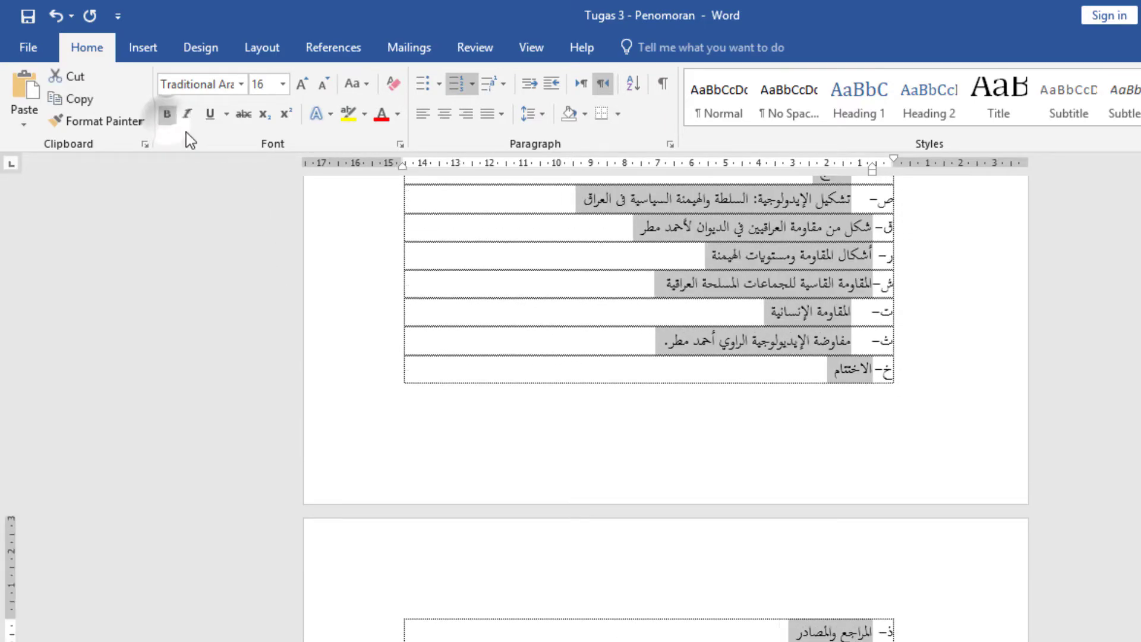
{"action": "scroll", "coordinate": [879, 350], "scroll_direction": "up", "scroll_amount": 15}
{"action": "left_click", "coordinate": [850, 357]}
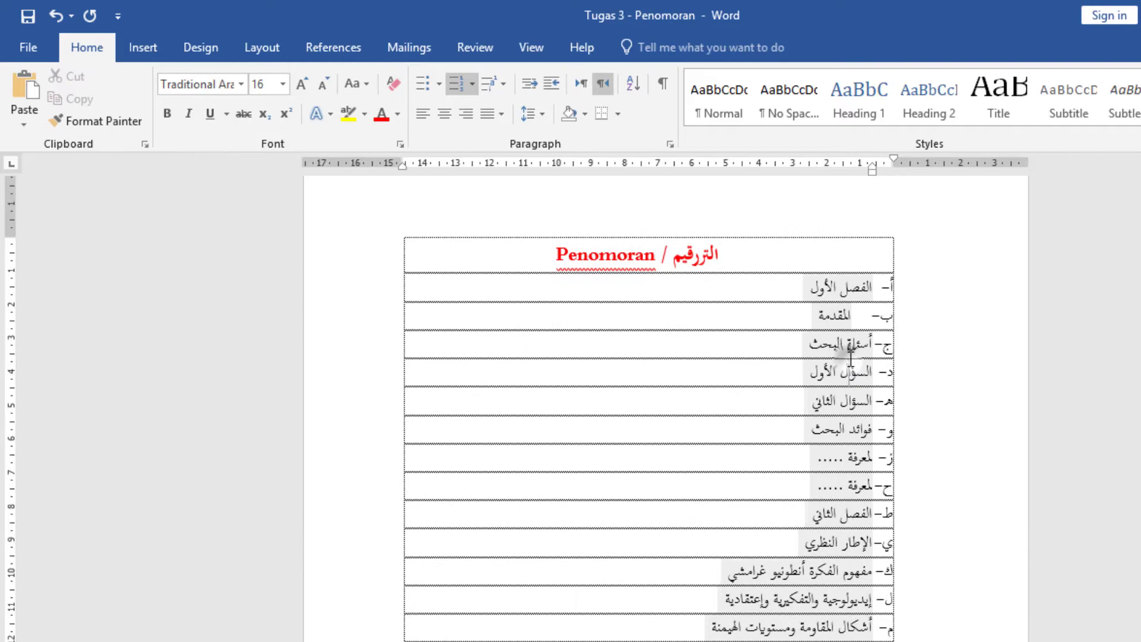
Remove the list number from the الفصل الأول heading and make its text bold
{"action": "left_click", "coordinate": [879, 289]}
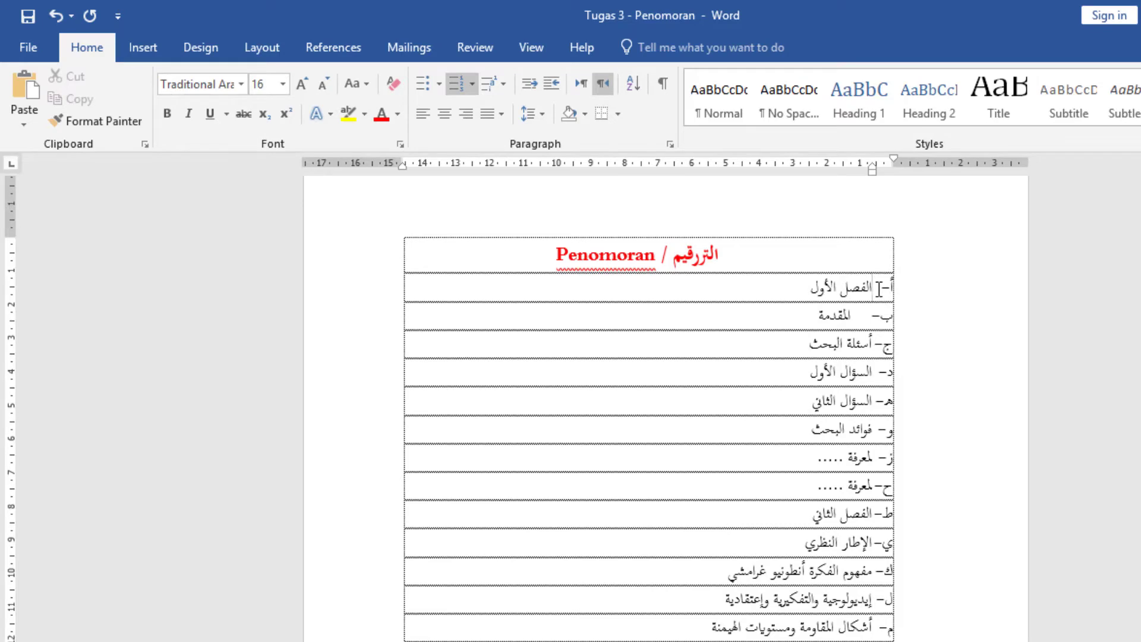
{"action": "key", "text": "BackSpace"}
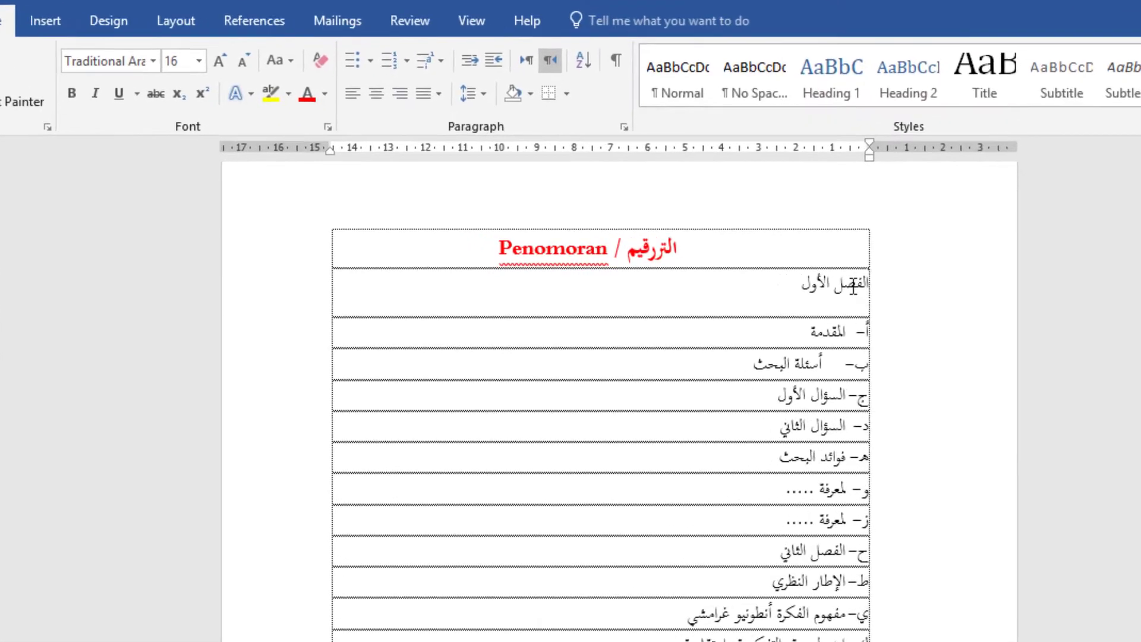
{"action": "double_click", "coordinate": [827, 283]}
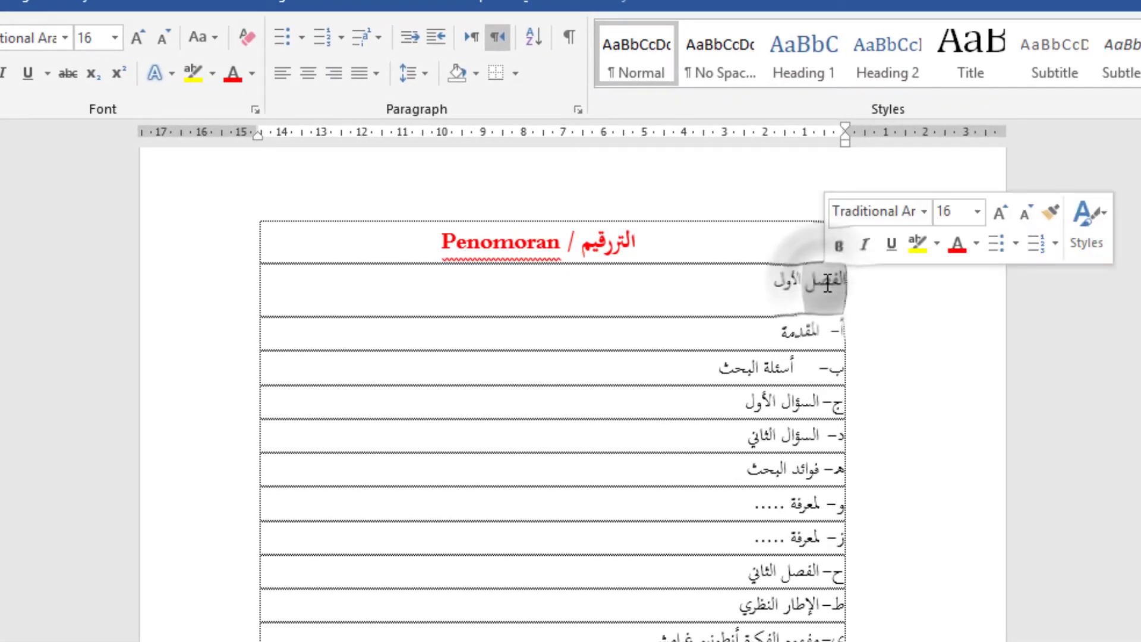
{"action": "triple_click", "coordinate": [825, 283]}
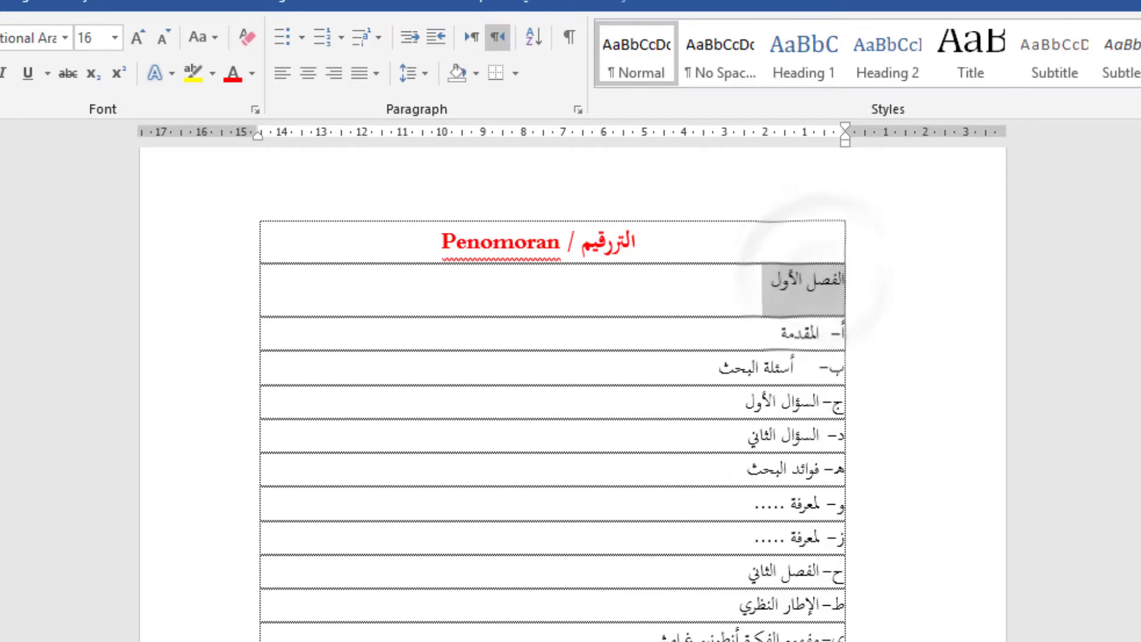
{"action": "key", "text": "ctrl+b"}
{"action": "left_click", "coordinate": [808, 334]}
Check the list levels of the rows from المقدمة to السؤال الثاني under الفصل الأول
{"action": "scroll", "coordinate": [813, 342], "scroll_direction": "down", "scroll_amount": 1}
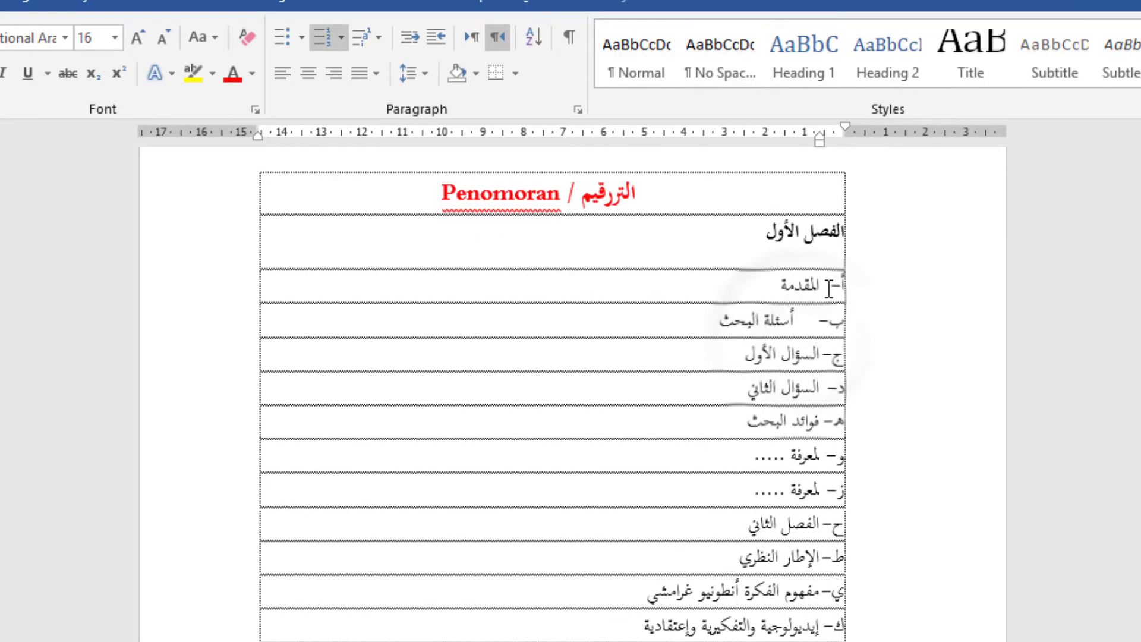
{"action": "left_click", "coordinate": [824, 285]}
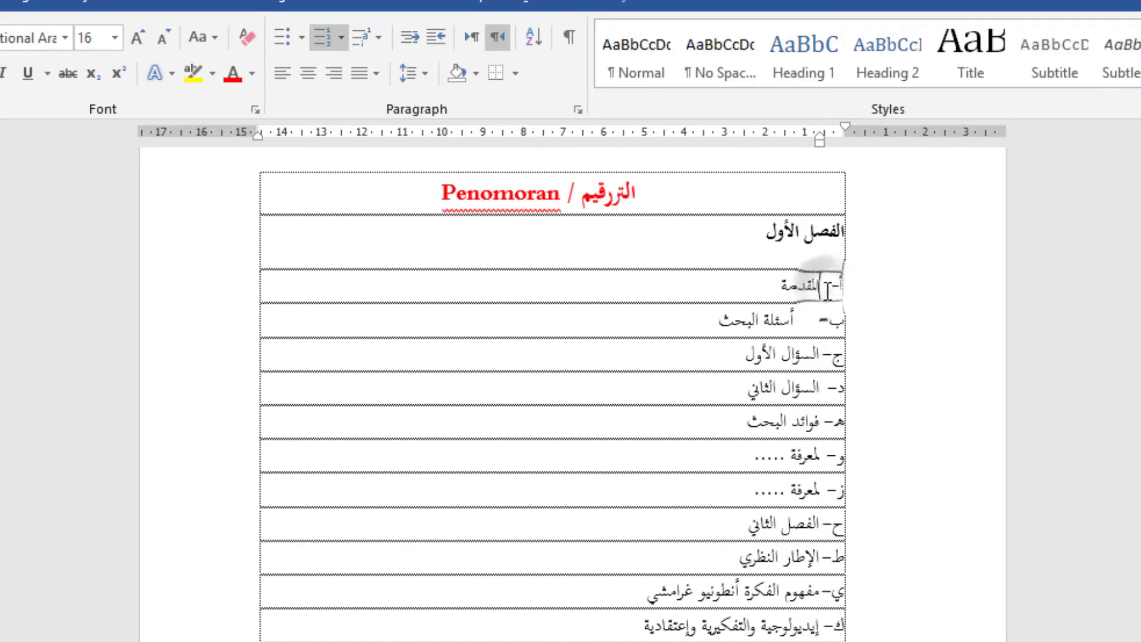
{"action": "left_click", "coordinate": [809, 321]}
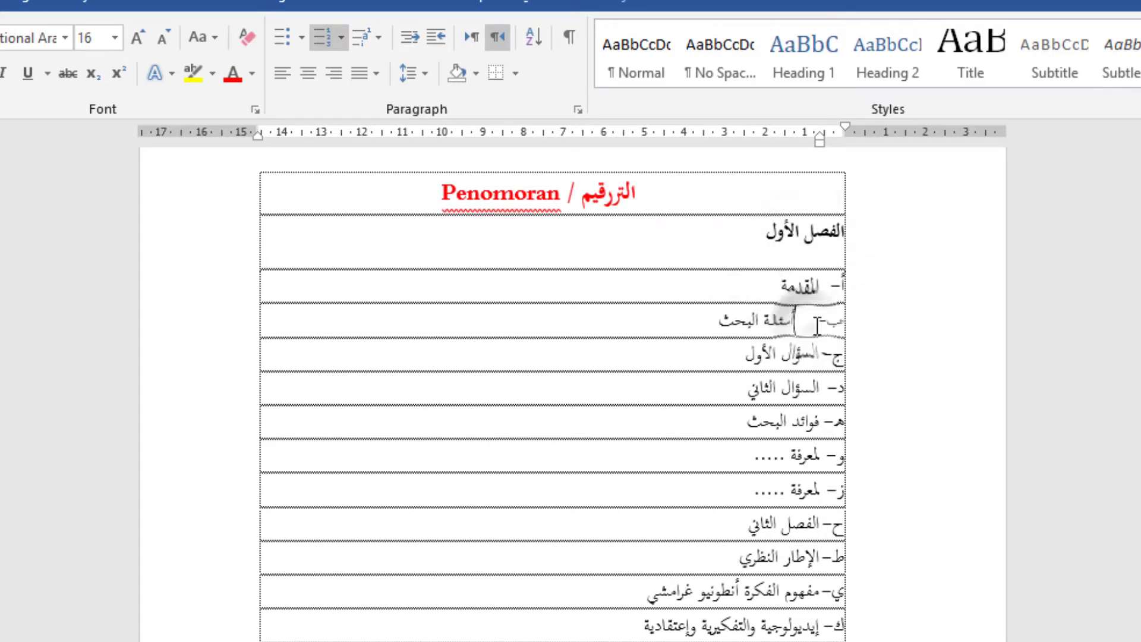
{"action": "scroll", "coordinate": [854, 272], "scroll_direction": "down", "scroll_amount": 1}
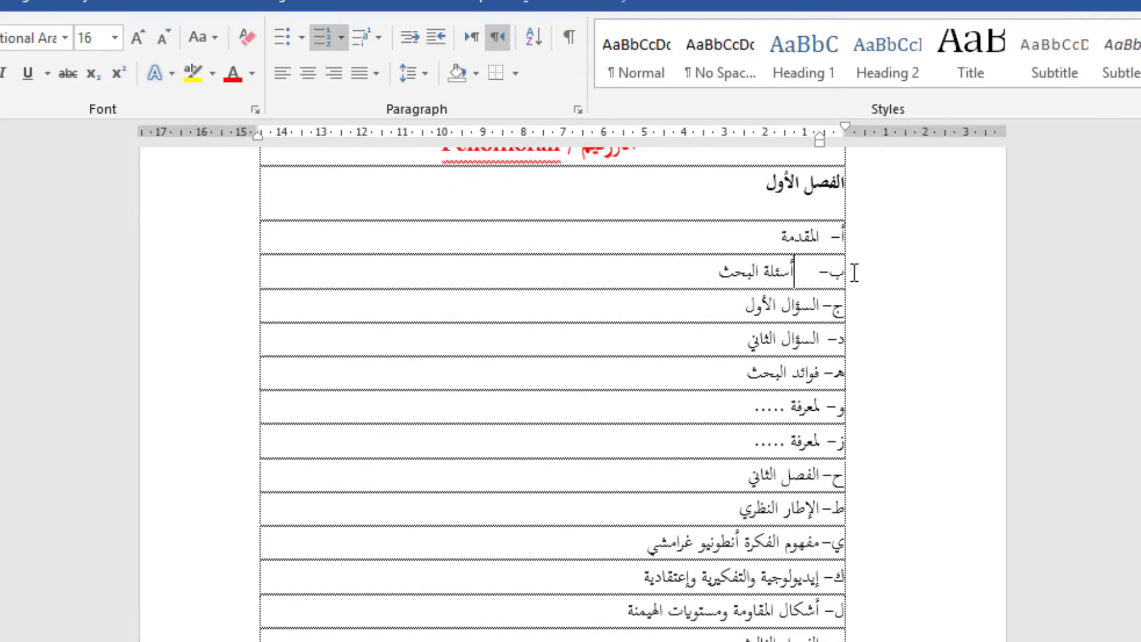
{"action": "left_click", "coordinate": [806, 306]}
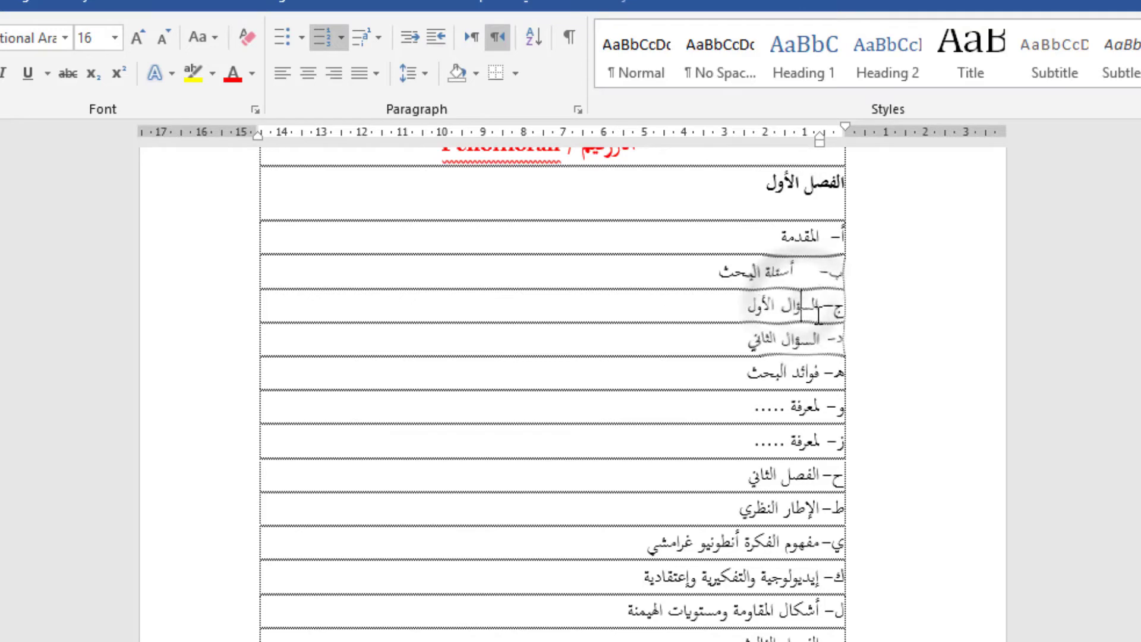
{"action": "scroll", "coordinate": [808, 306], "scroll_direction": "down", "scroll_amount": 1}
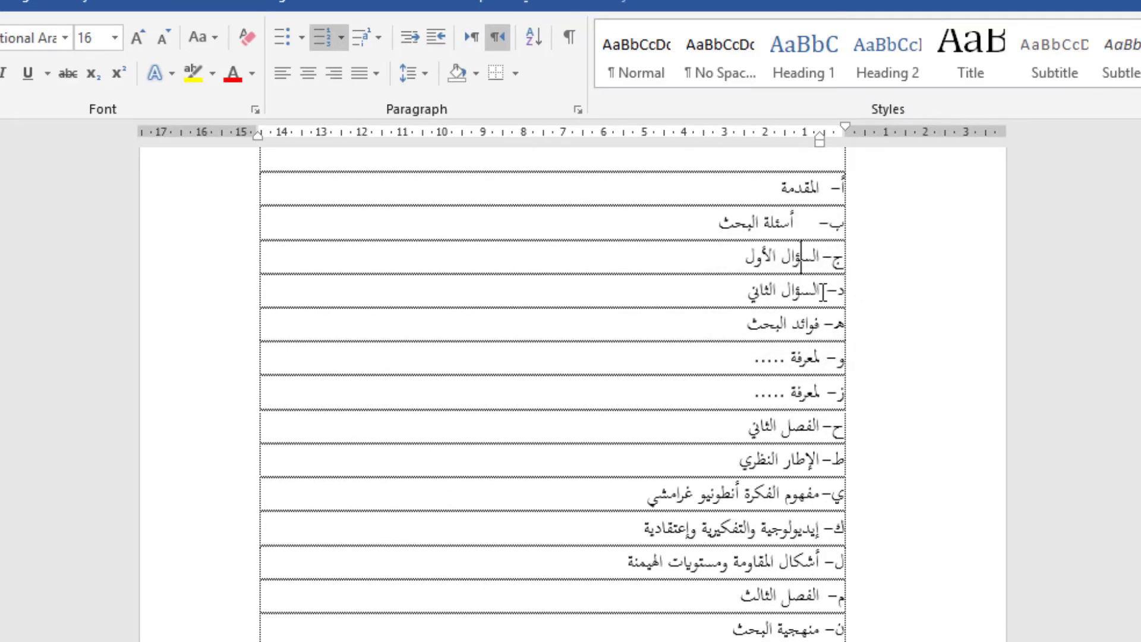
{"action": "left_click", "coordinate": [822, 291]}
{"action": "scroll", "coordinate": [825, 307], "scroll_direction": "up", "scroll_amount": 1}
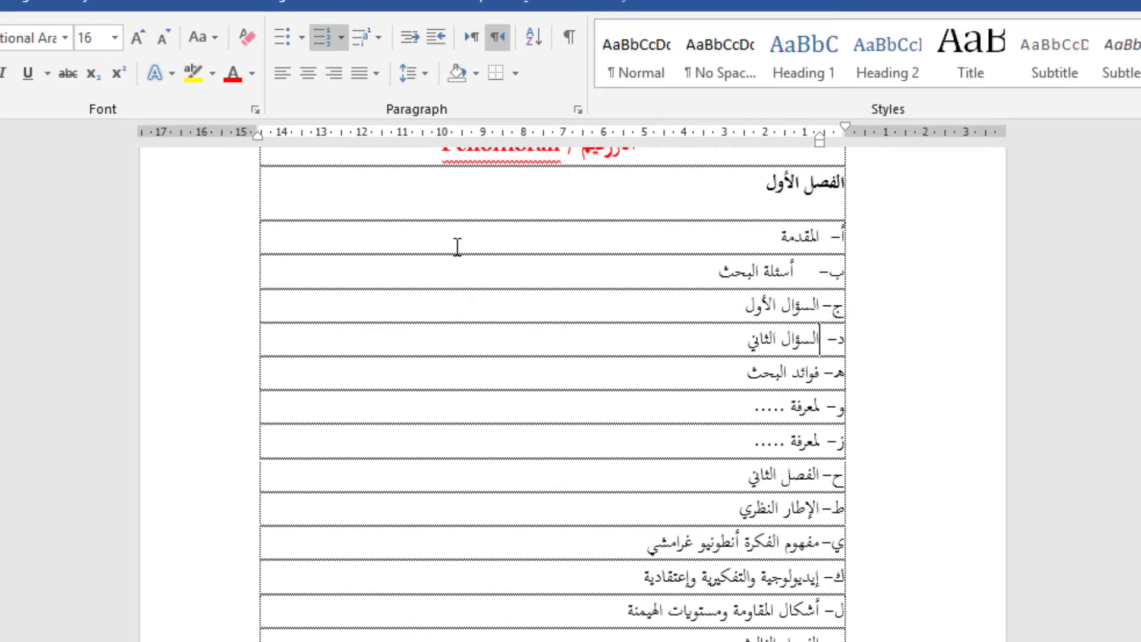
{"action": "left_click", "coordinate": [404, 39]}
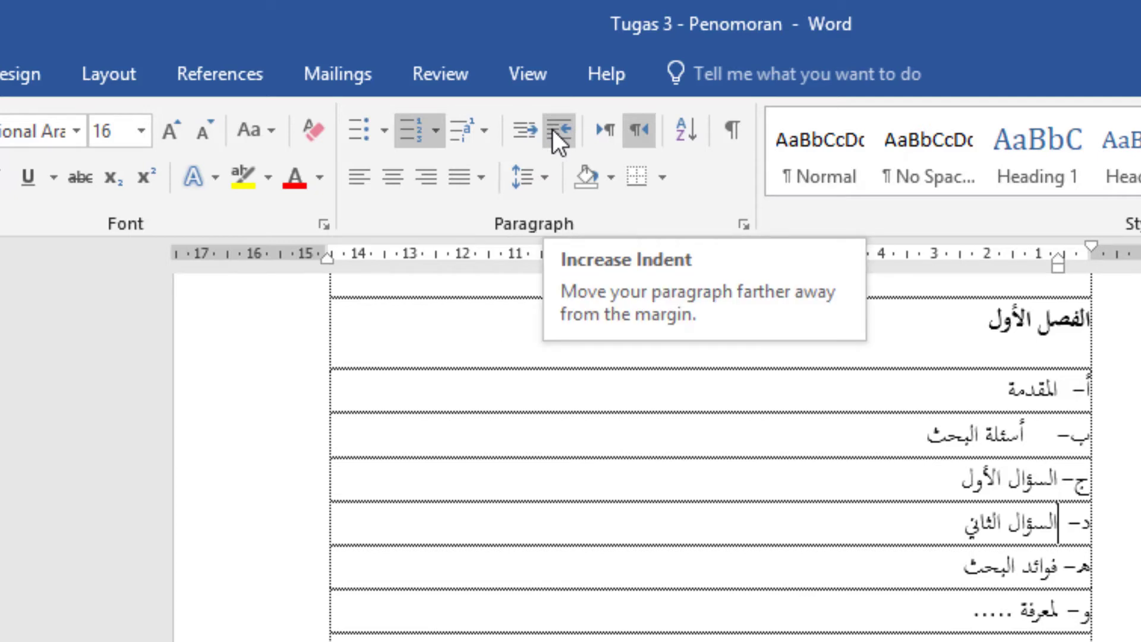
Demote السؤال الأول and السؤال الثاني to list level 2 under أسئلة البحث
{"action": "left_click_drag", "start_coordinate": [963, 476], "coordinate": [1053, 484]}
{"action": "scroll", "coordinate": [1088, 504], "scroll_direction": "up", "scroll_amount": 1}
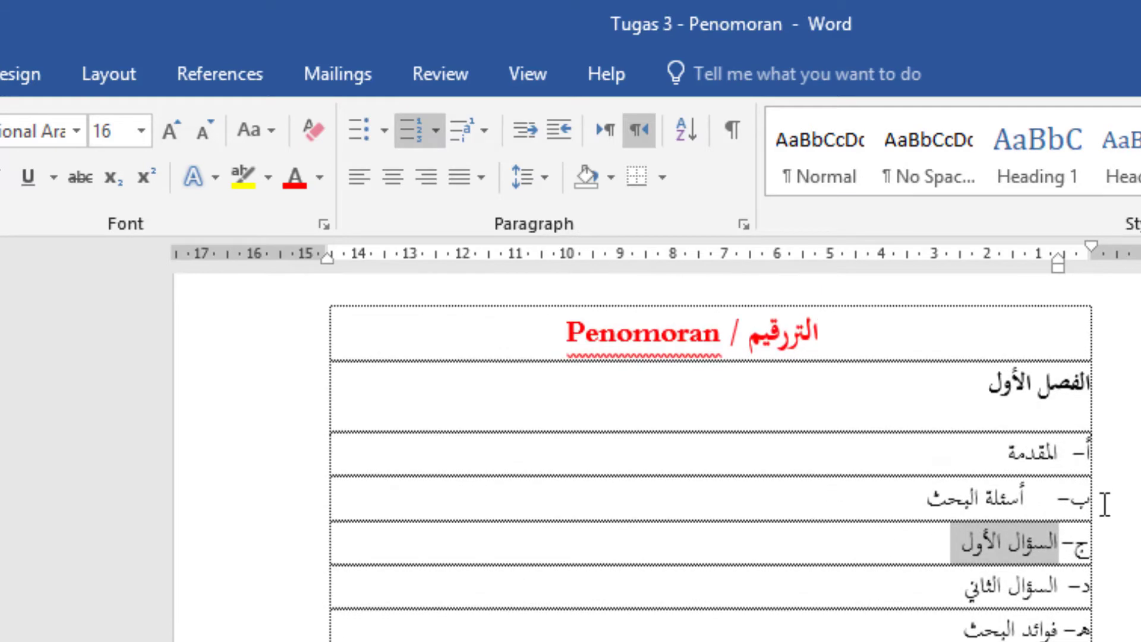
{"action": "left_click", "coordinate": [1068, 542]}
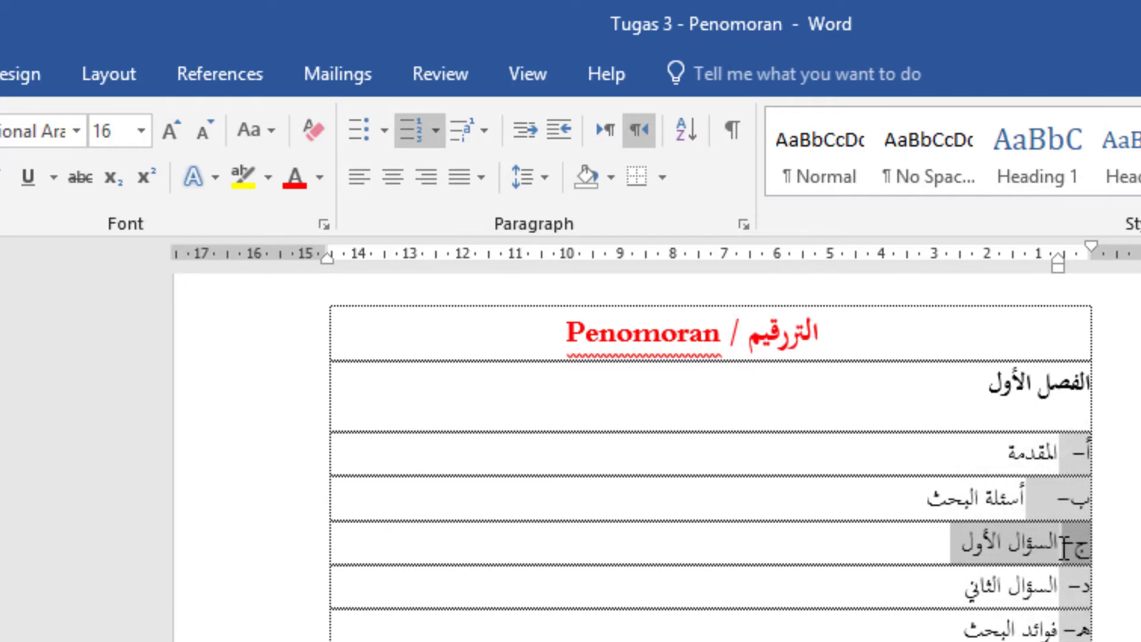
{"action": "left_click", "coordinate": [1062, 548]}
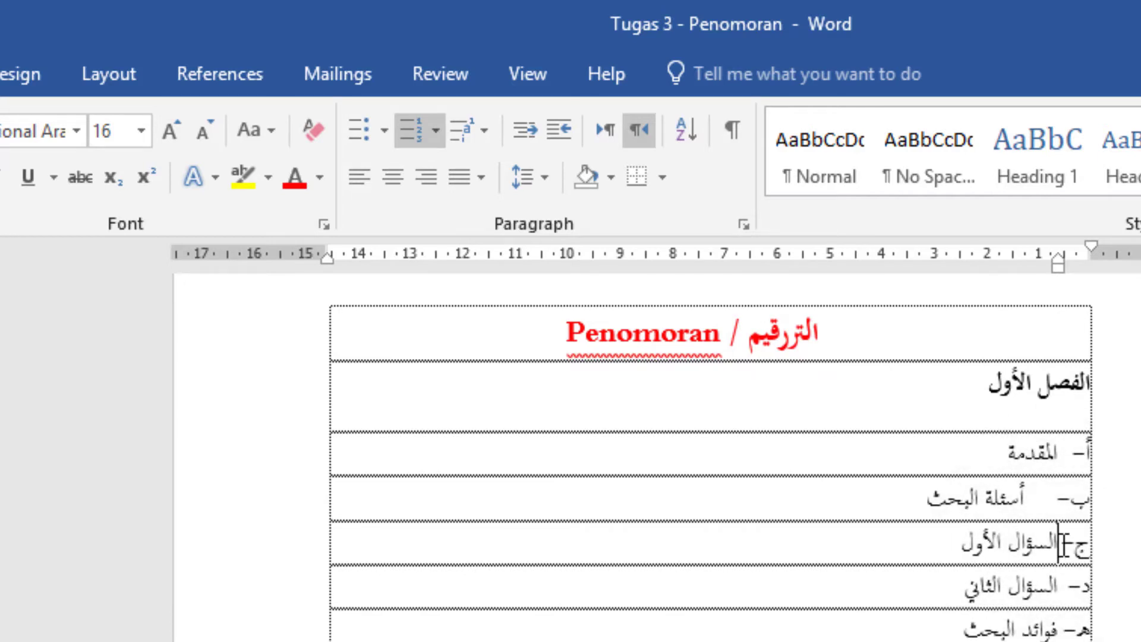
{"action": "left_click", "coordinate": [565, 127]}
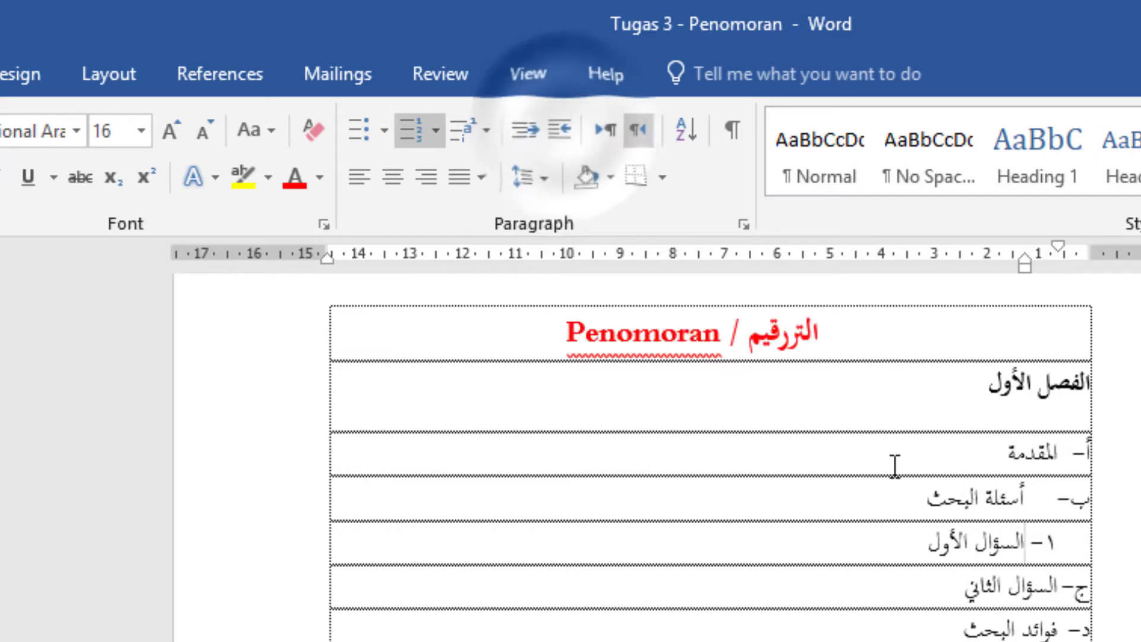
{"action": "left_click", "coordinate": [1065, 588]}
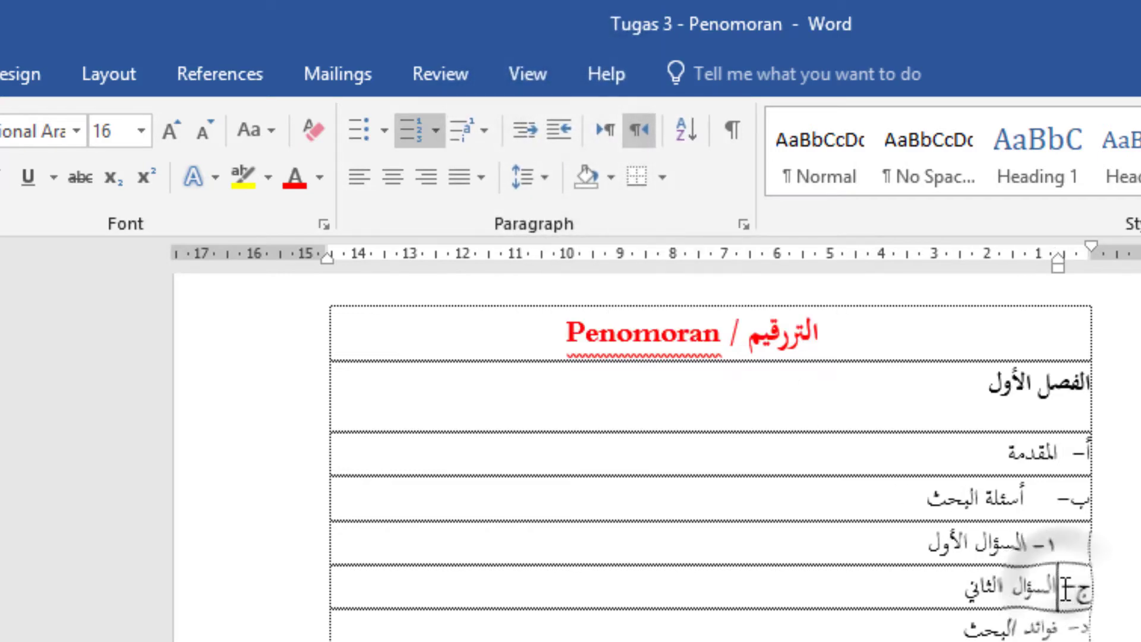
{"action": "left_click", "coordinate": [551, 133]}
{"action": "scroll", "coordinate": [1112, 570], "scroll_direction": "down", "scroll_amount": 3}
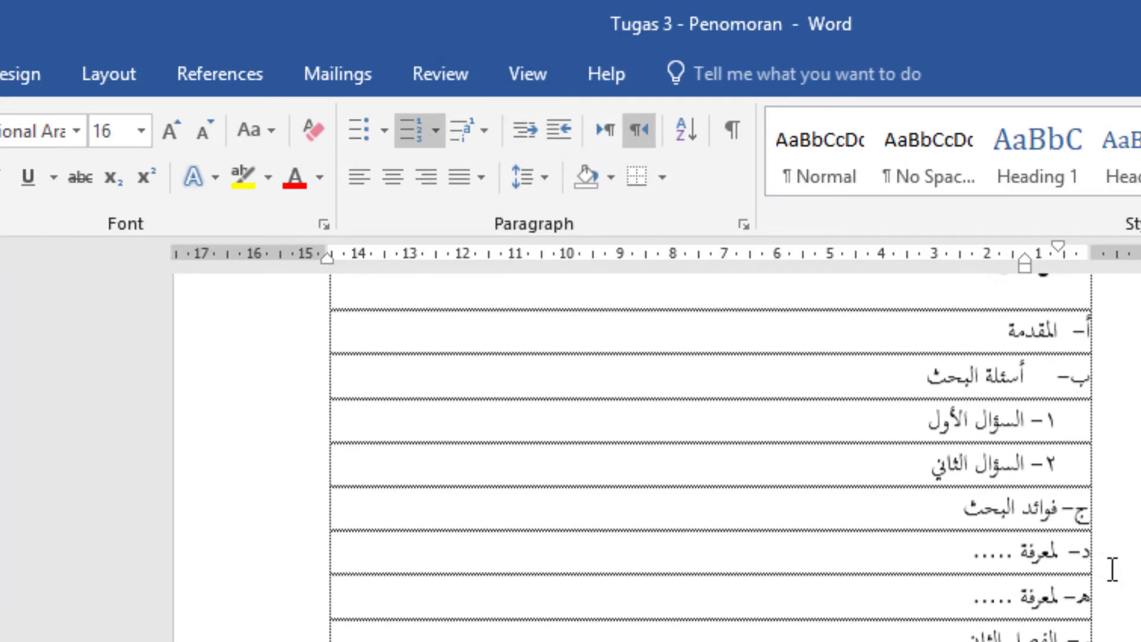
Demote the two لمعرفة rows under فوائد البحث to list level 2
{"action": "left_click_drag", "start_coordinate": [964, 503], "coordinate": [1083, 523]}
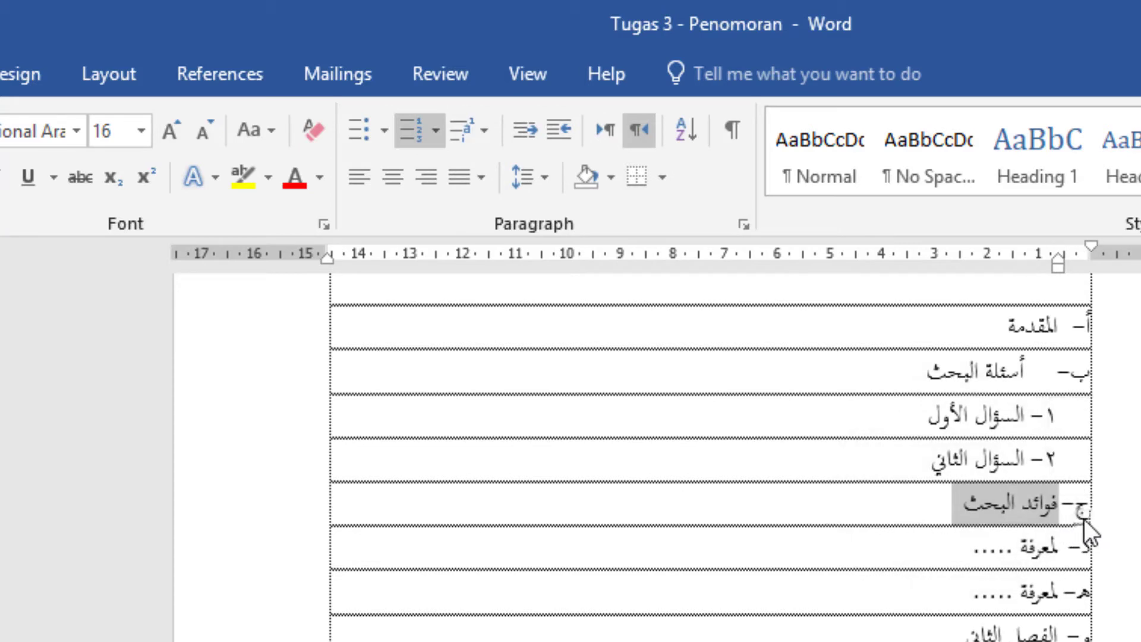
{"action": "left_click", "coordinate": [1082, 510]}
{"action": "scroll", "coordinate": [1083, 508], "scroll_direction": "up", "scroll_amount": 1}
{"action": "scroll", "coordinate": [1083, 510], "scroll_direction": "up", "scroll_amount": 1}
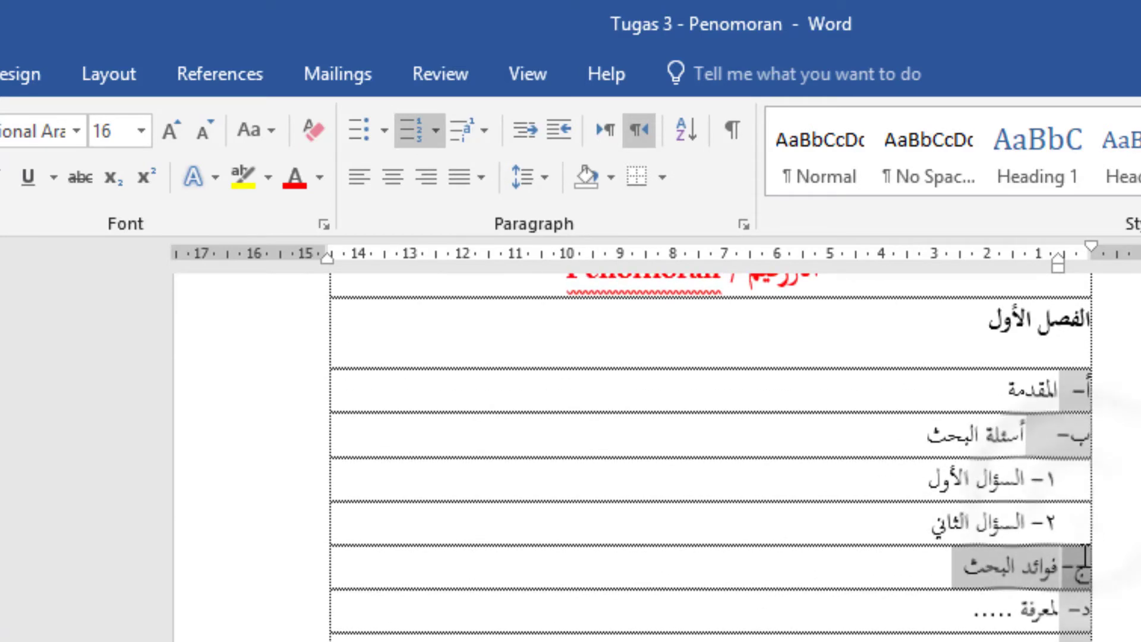
{"action": "left_click", "coordinate": [1082, 441]}
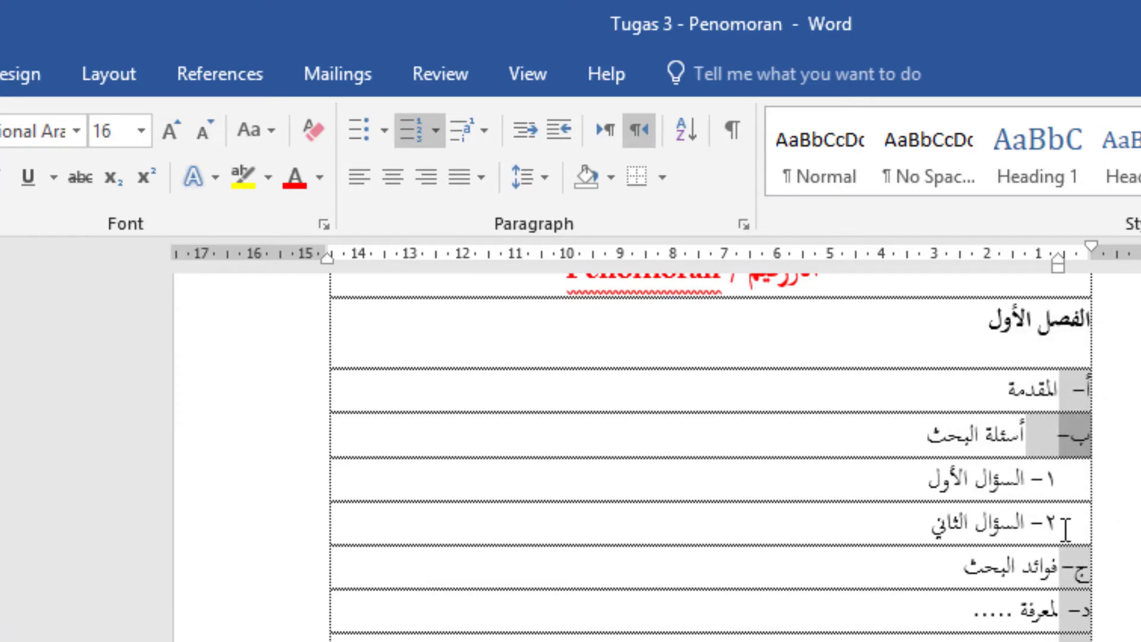
{"action": "left_click", "coordinate": [1062, 606]}
{"action": "scroll", "coordinate": [1058, 595], "scroll_direction": "down", "scroll_amount": 1}
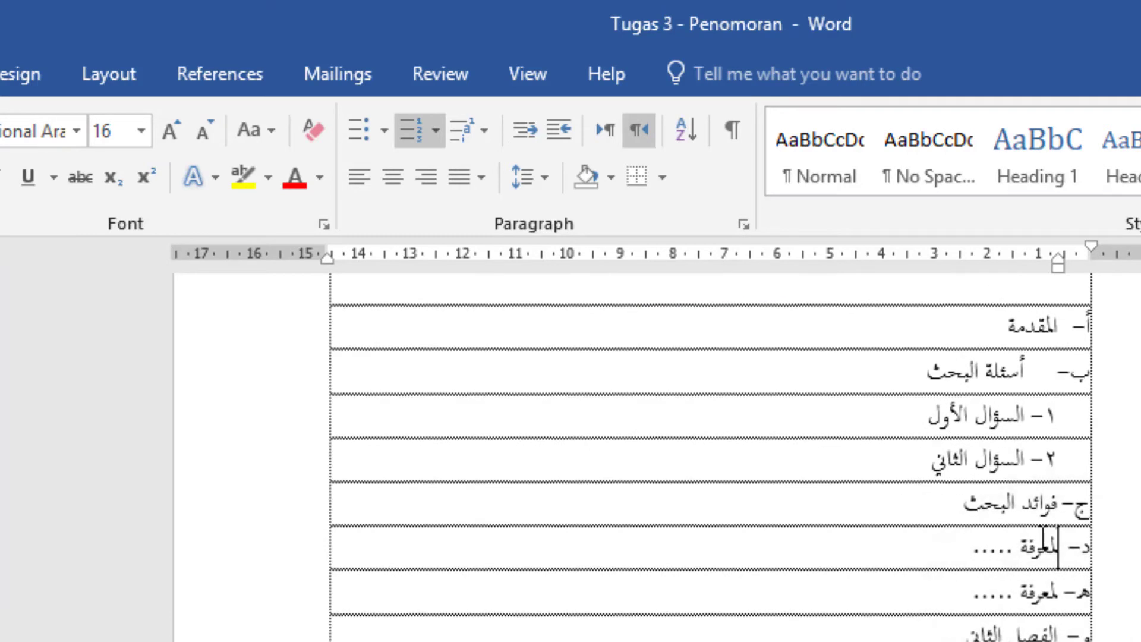
{"action": "left_click", "coordinate": [565, 134]}
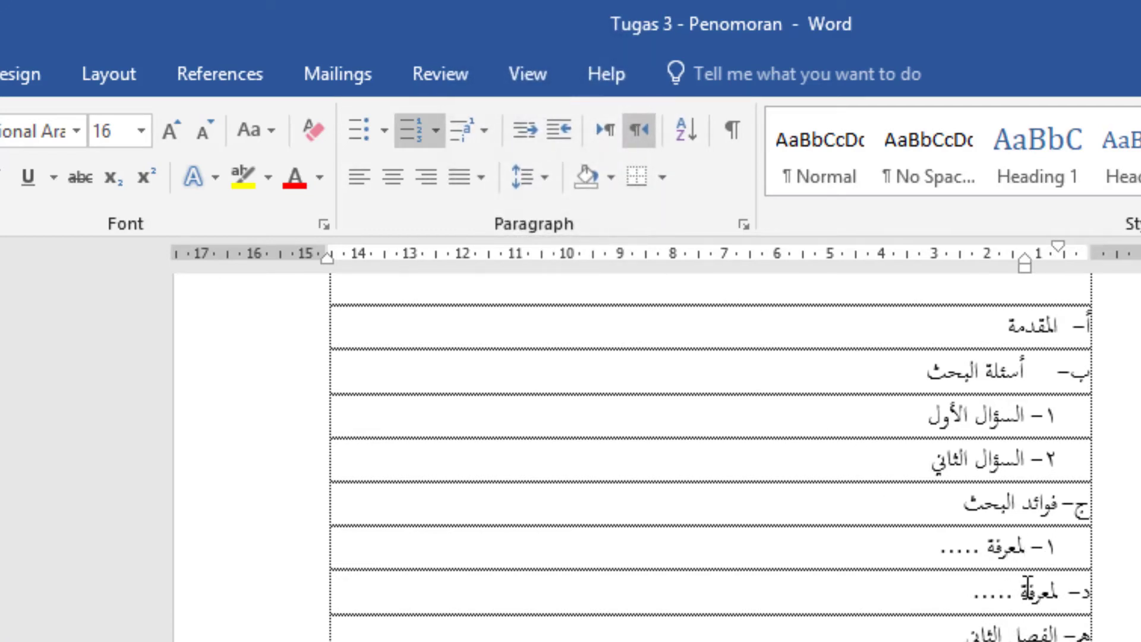
{"action": "left_click", "coordinate": [562, 131]}
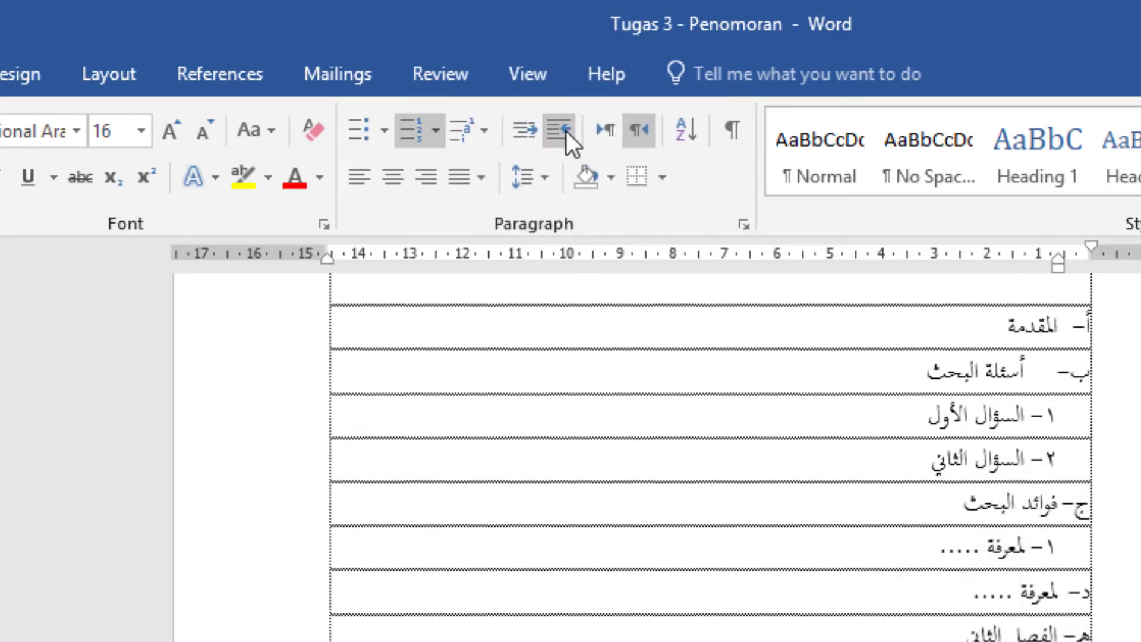
{"action": "left_click", "coordinate": [566, 130]}
{"action": "scroll", "coordinate": [1052, 594], "scroll_direction": "down", "scroll_amount": 1}
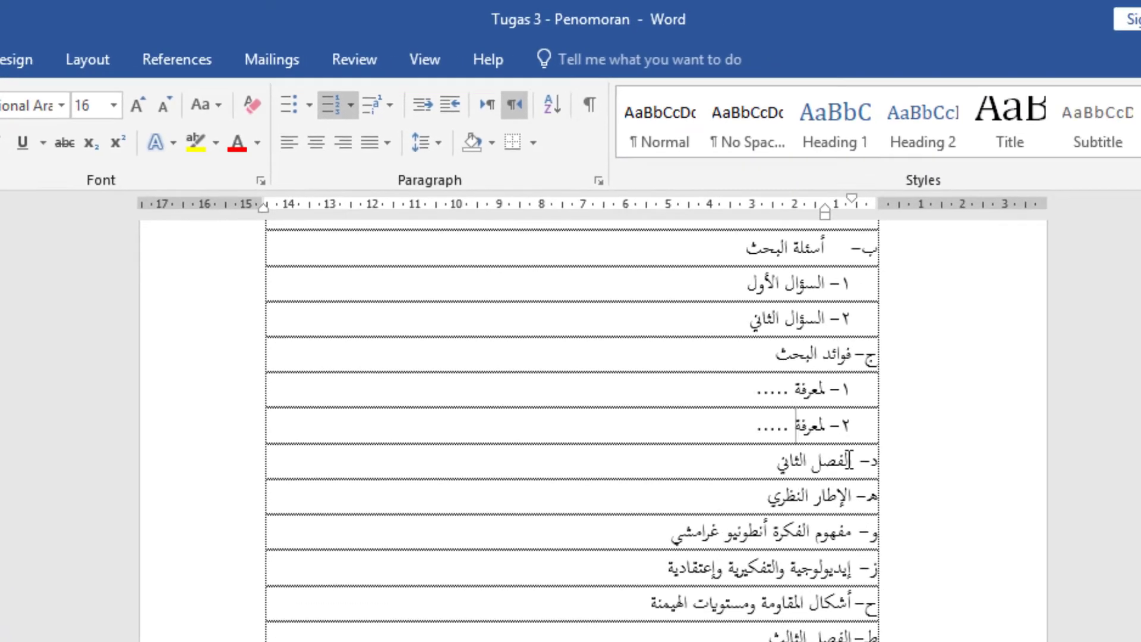
Copy the bold, unnumbered formatting of the الفصل الأول heading onto the الفصل الثاني heading
{"action": "scroll", "coordinate": [809, 504], "scroll_direction": "up", "scroll_amount": 1}
{"action": "left_click_drag", "start_coordinate": [752, 497], "coordinate": [825, 498]}
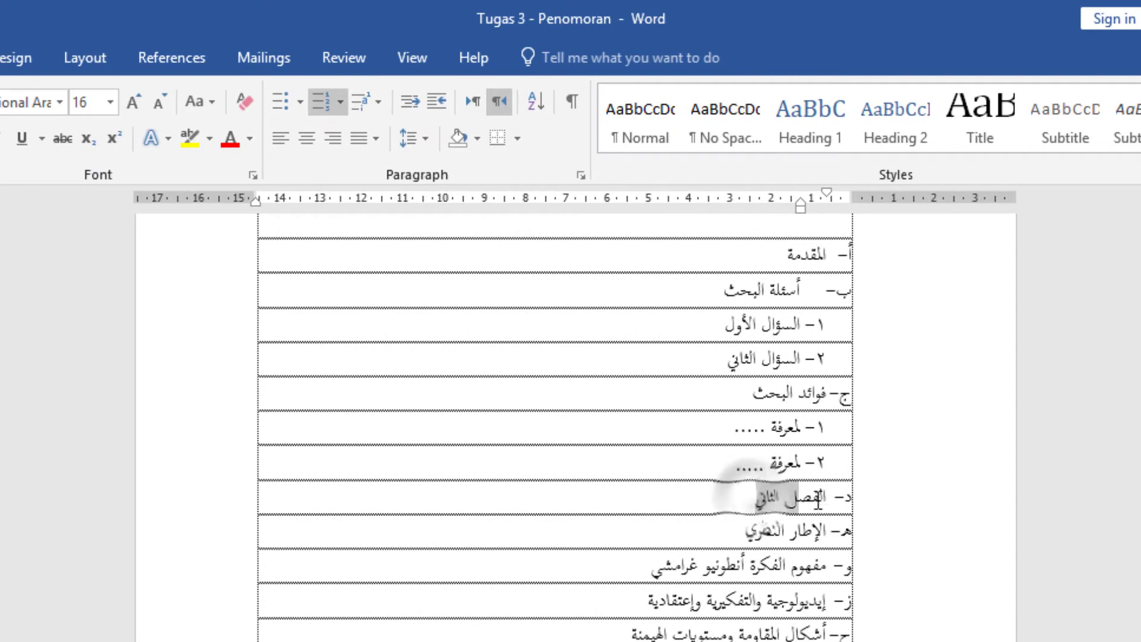
{"action": "scroll", "coordinate": [819, 515], "scroll_direction": "up", "scroll_amount": 1}
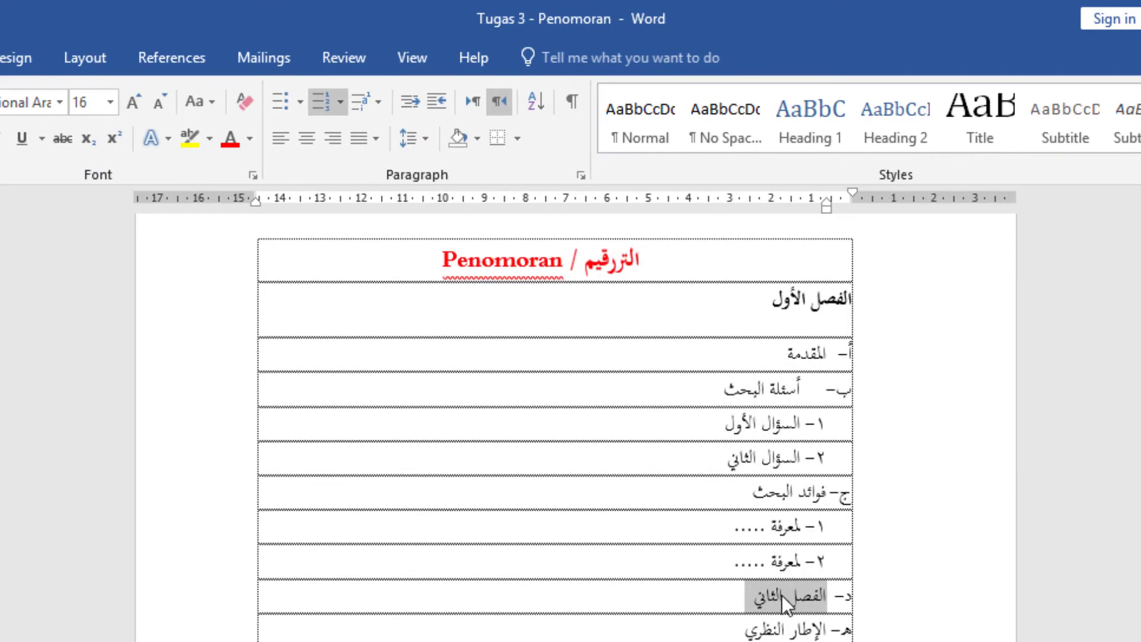
{"action": "left_click", "coordinate": [823, 298]}
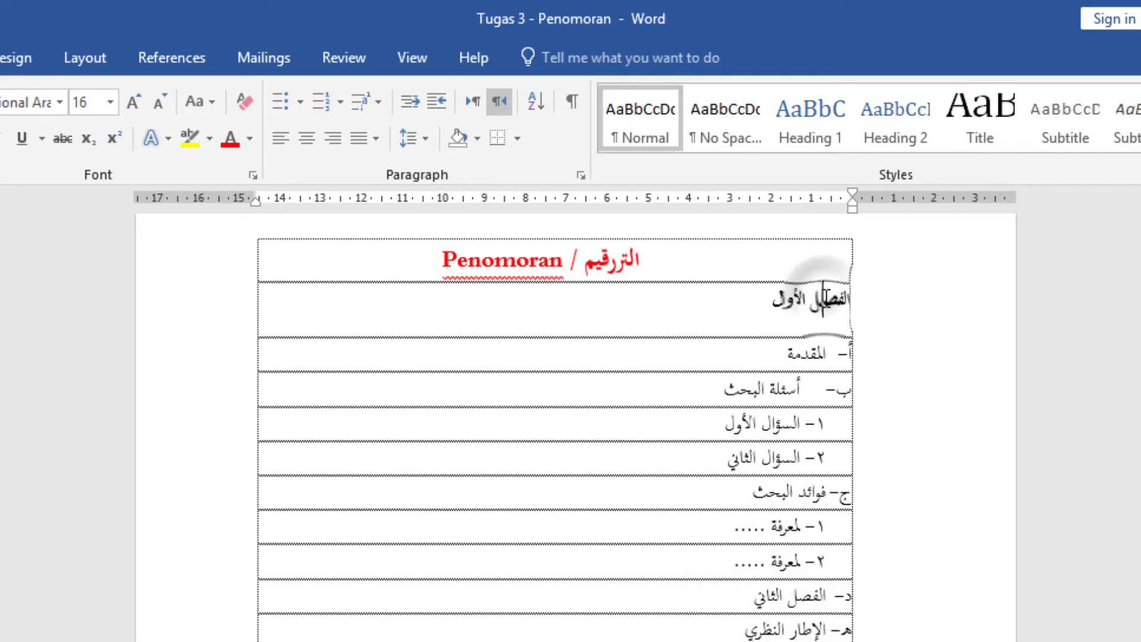
{"action": "left_click_drag", "start_coordinate": [770, 293], "coordinate": [842, 306]}
{"action": "left_click", "coordinate": [835, 307]}
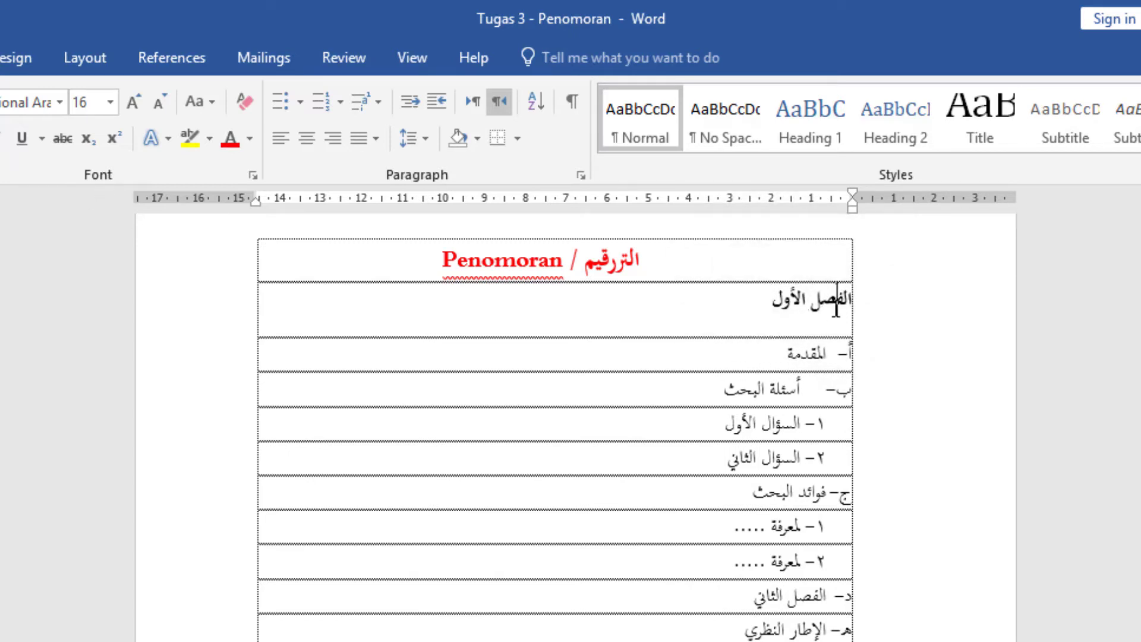
{"action": "left_click", "coordinate": [93, 149]}
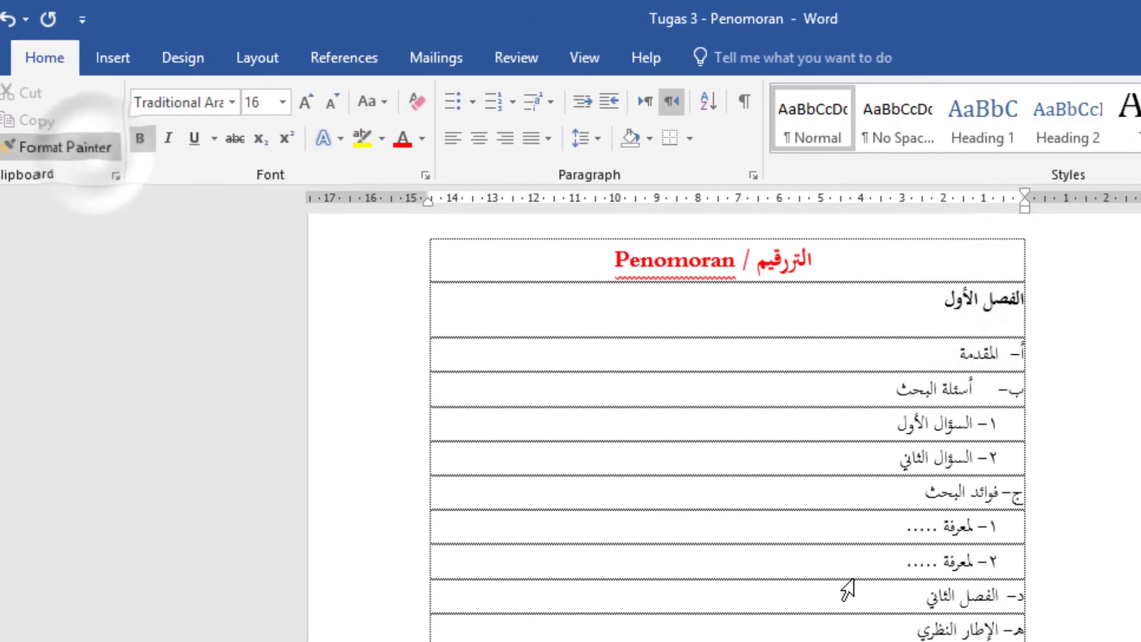
{"action": "scroll", "coordinate": [945, 535], "scroll_direction": "down", "scroll_amount": 3}
{"action": "left_click", "coordinate": [925, 501]}
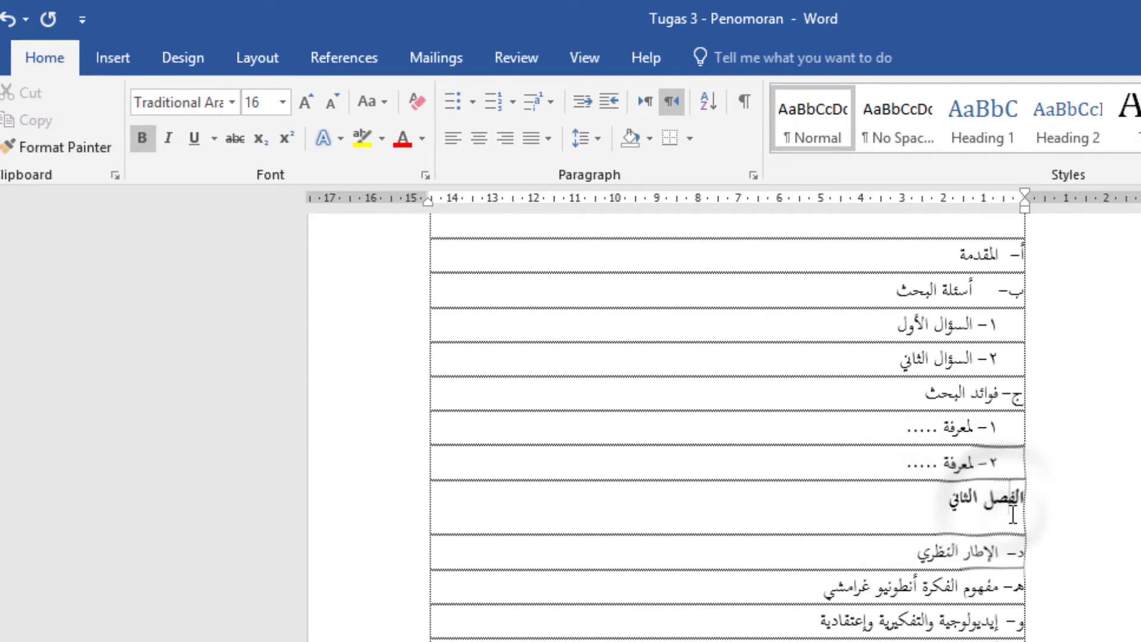
Examine the numbering of the items under الفصل الثاني and الفصل الثالث in the sample outline document
{"action": "scroll", "coordinate": [1019, 529], "scroll_direction": "up", "scroll_amount": 2}
{"action": "scroll", "coordinate": [1023, 552], "scroll_direction": "down", "scroll_amount": 1}
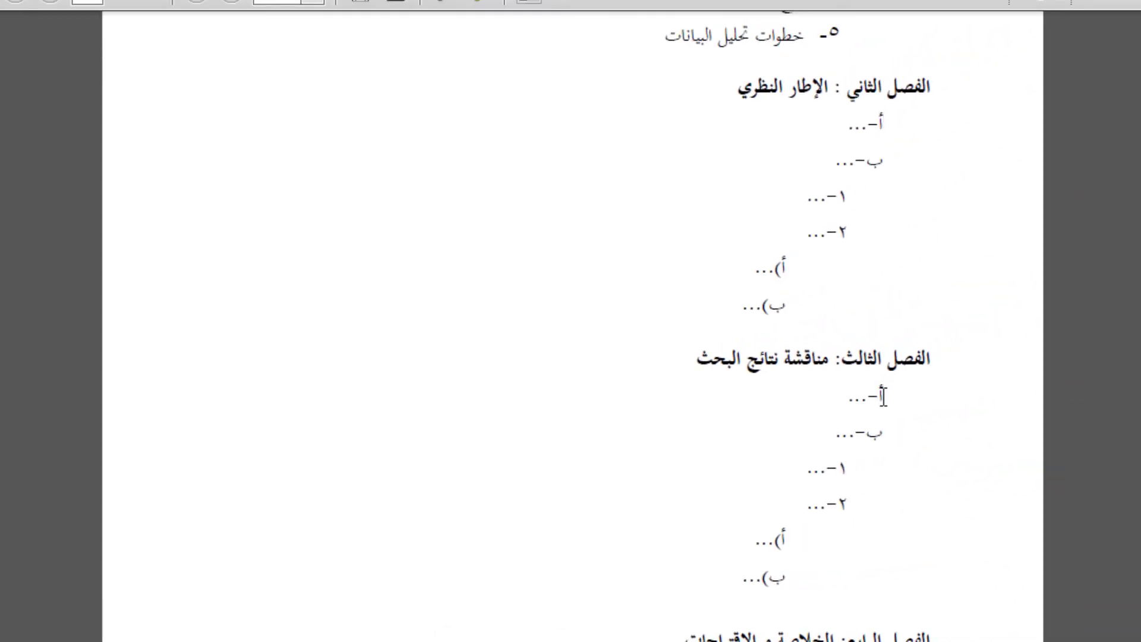
{"action": "scroll", "coordinate": [882, 392], "scroll_direction": "up", "scroll_amount": 5}
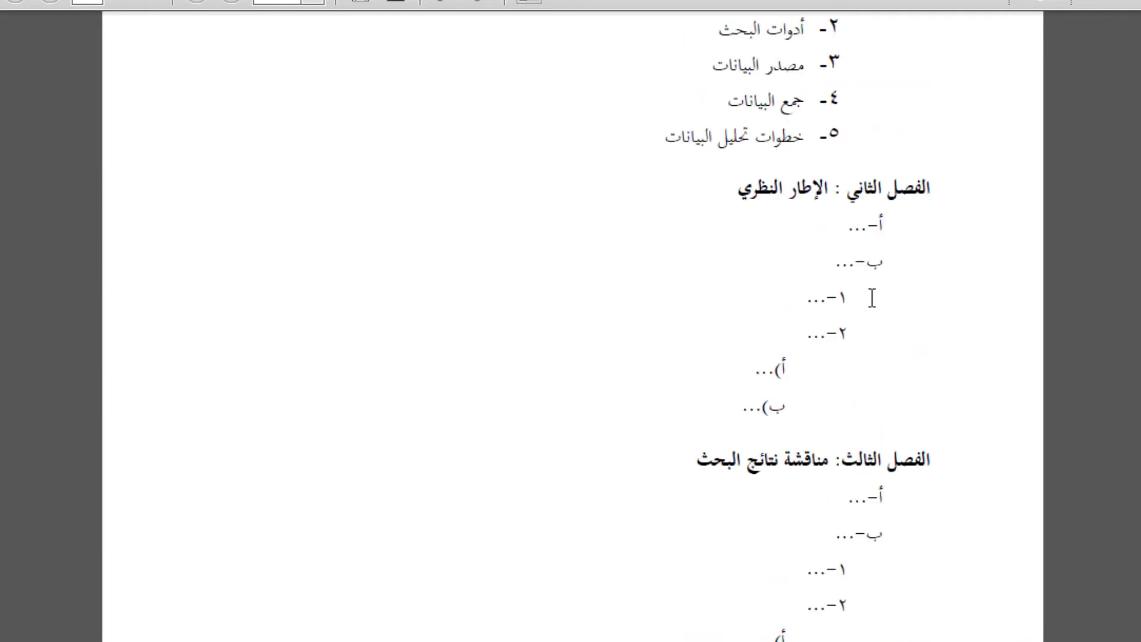
{"action": "scroll", "coordinate": [880, 317], "scroll_direction": "down", "scroll_amount": 3}
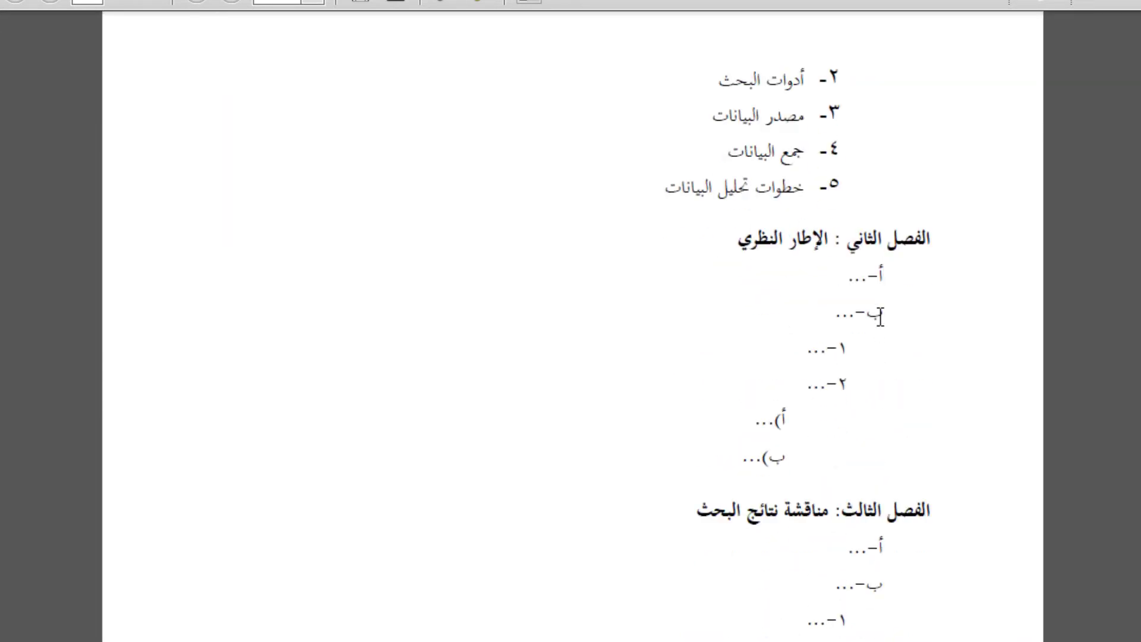
{"action": "left_click_drag", "start_coordinate": [888, 274], "coordinate": [857, 309]}
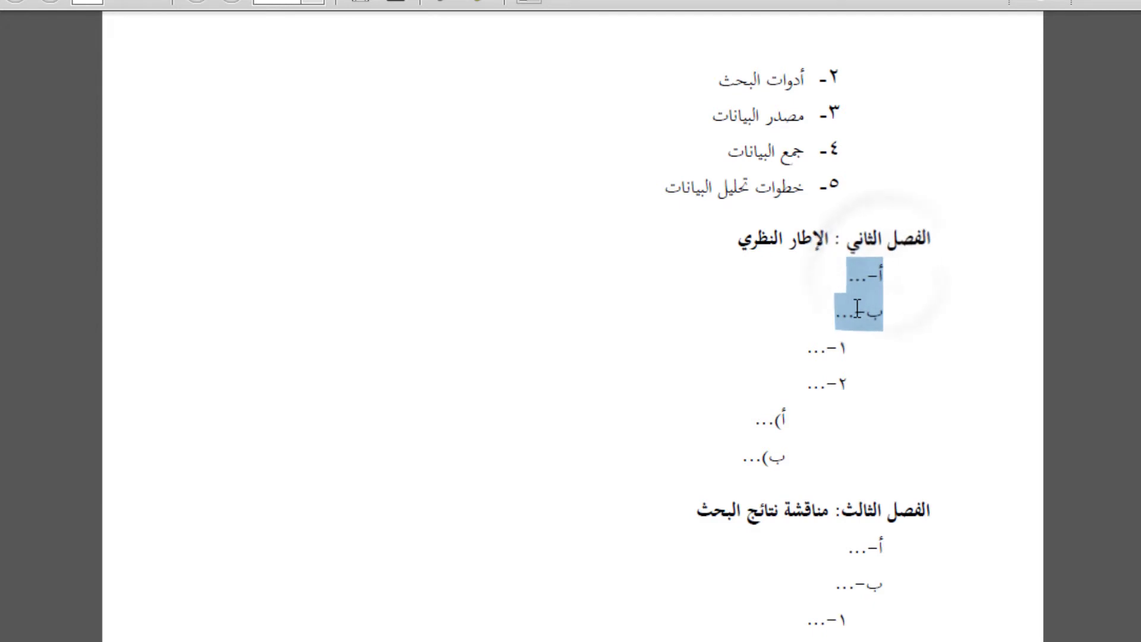
{"action": "left_click", "coordinate": [857, 313]}
{"action": "mouse_move", "coordinate": [442, 639]}
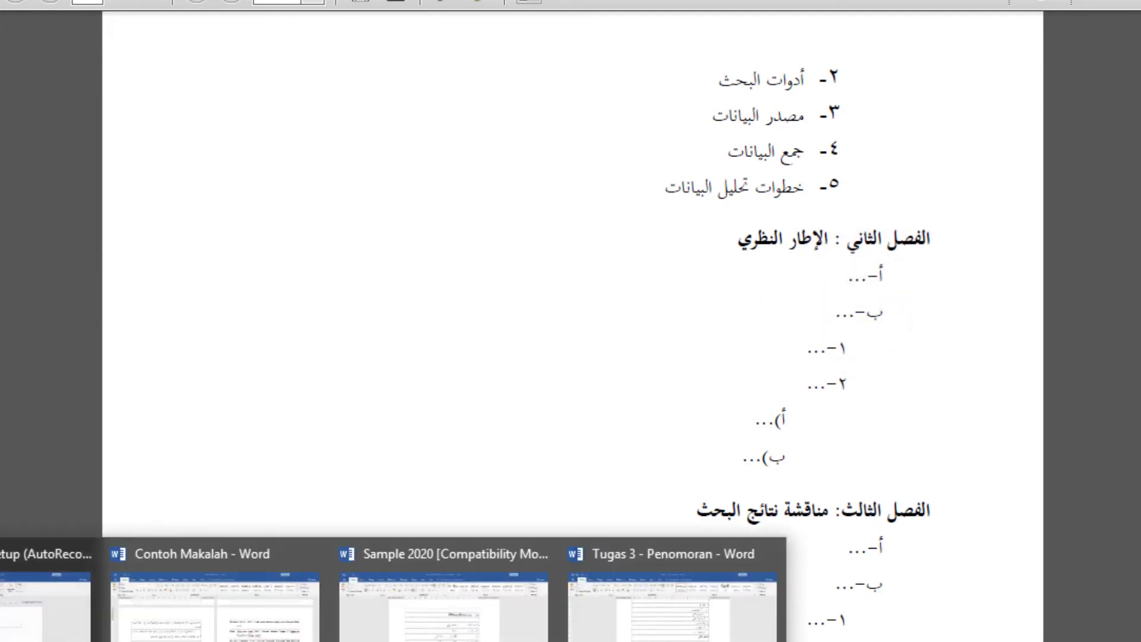
Switch back to Tugas 3 - Penomoran in Word and restart the list numbering at أ from الإطار النظري
{"action": "left_click", "coordinate": [632, 627]}
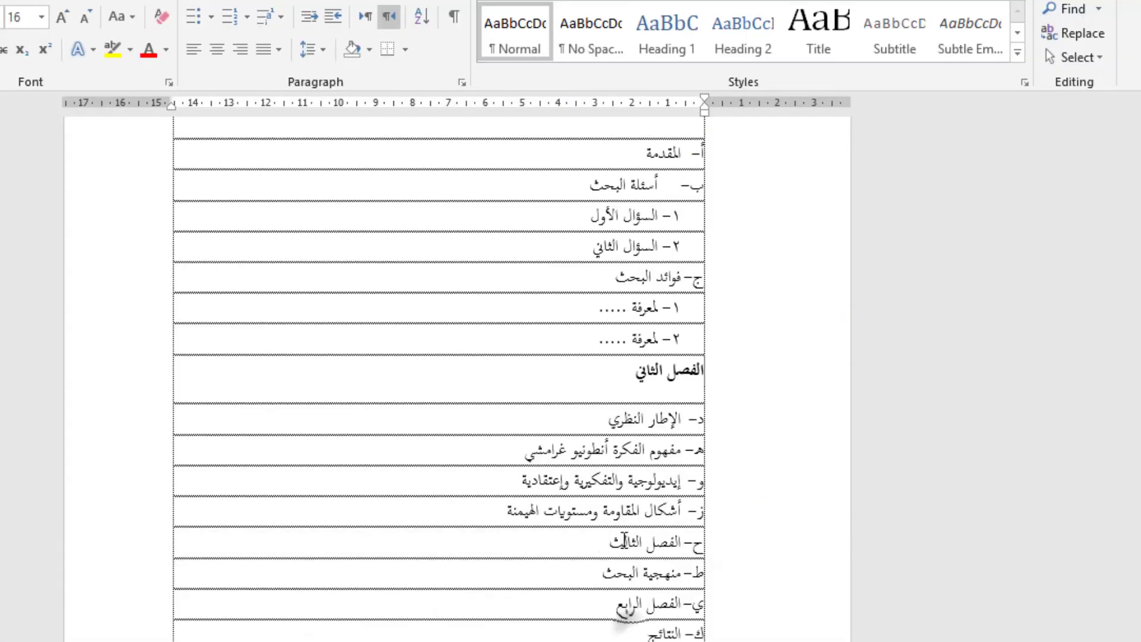
{"action": "left_click", "coordinate": [684, 417]}
{"action": "scroll", "coordinate": [684, 418], "scroll_direction": "up", "scroll_amount": 1}
{"action": "left_click", "coordinate": [683, 461]}
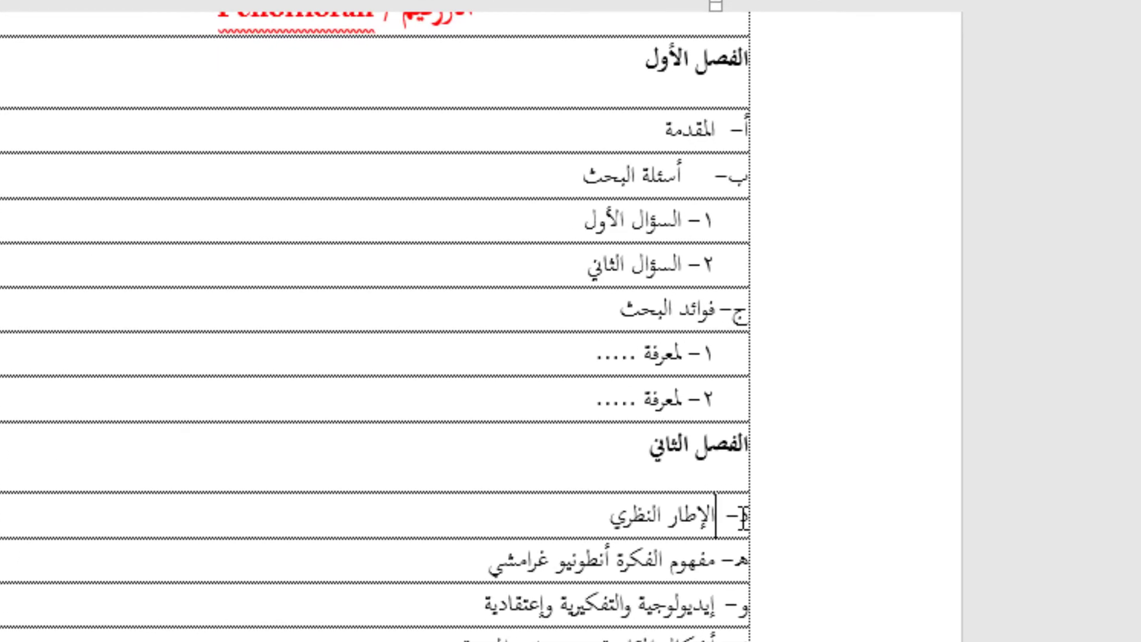
{"action": "scroll", "coordinate": [743, 518], "scroll_direction": "down", "scroll_amount": 1}
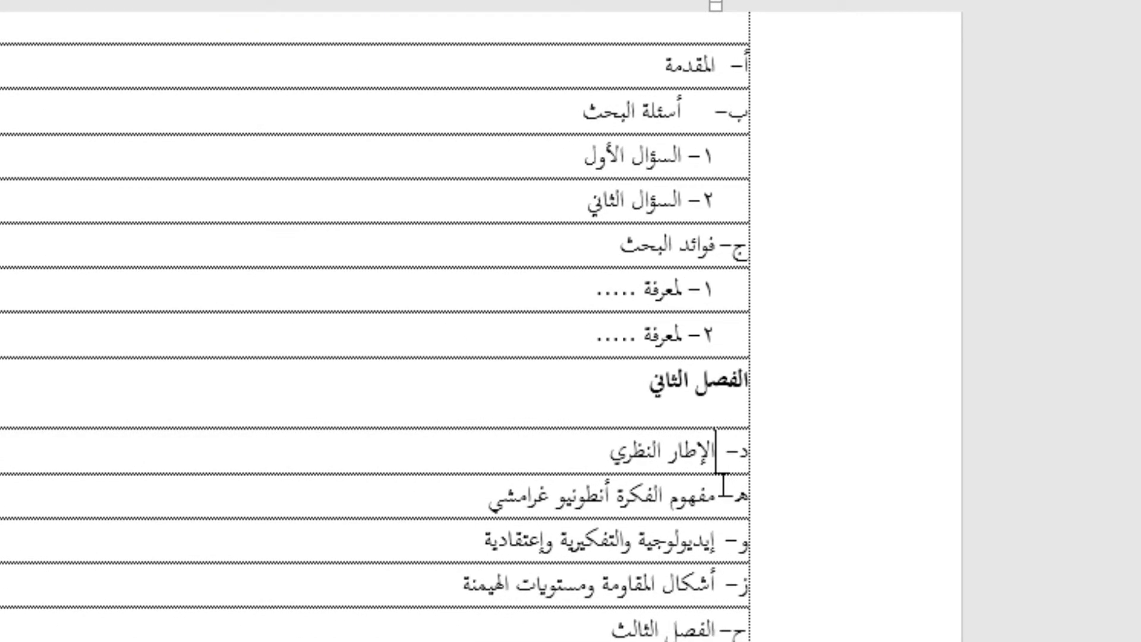
{"action": "right_click", "coordinate": [723, 452]}
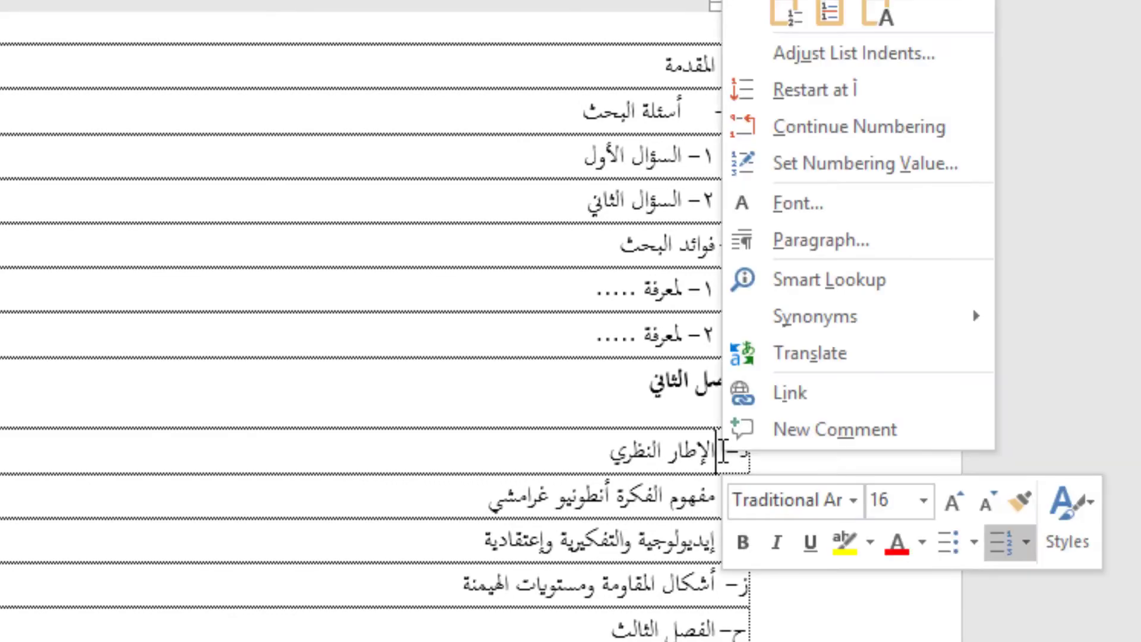
{"action": "left_click", "coordinate": [820, 93]}
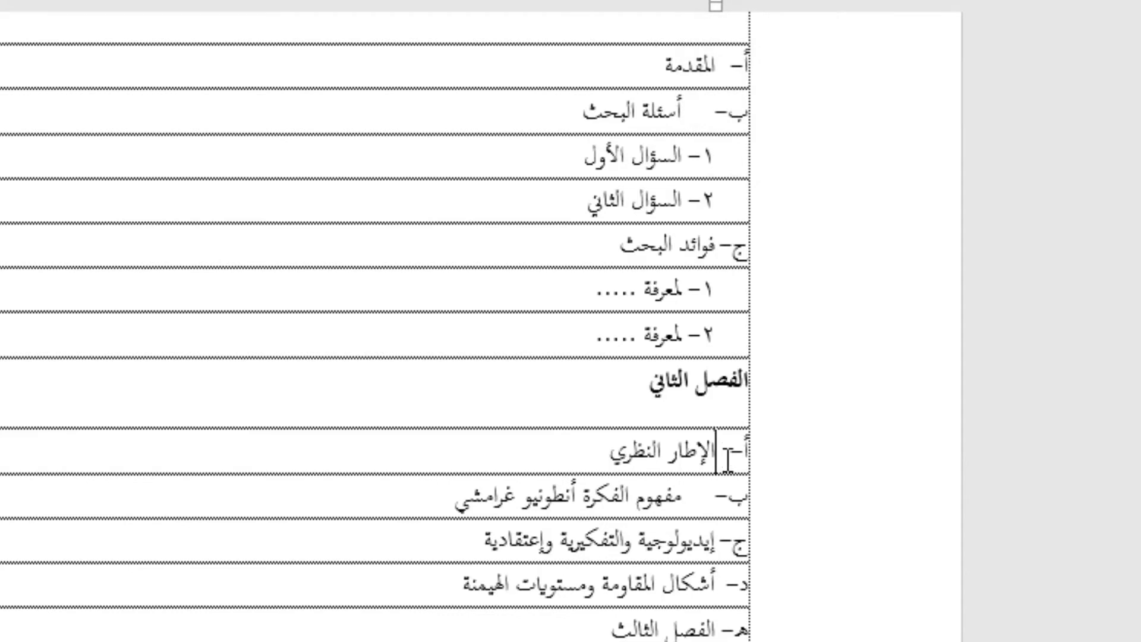
Demote مفهوم الفكرة أنطونيو غرامشي to list level 2 under الإطار النظري
{"action": "scroll", "coordinate": [726, 458], "scroll_direction": "down", "scroll_amount": 1}
{"action": "left_click", "coordinate": [682, 429]}
{"action": "scroll", "coordinate": [695, 434], "scroll_direction": "down", "scroll_amount": 1}
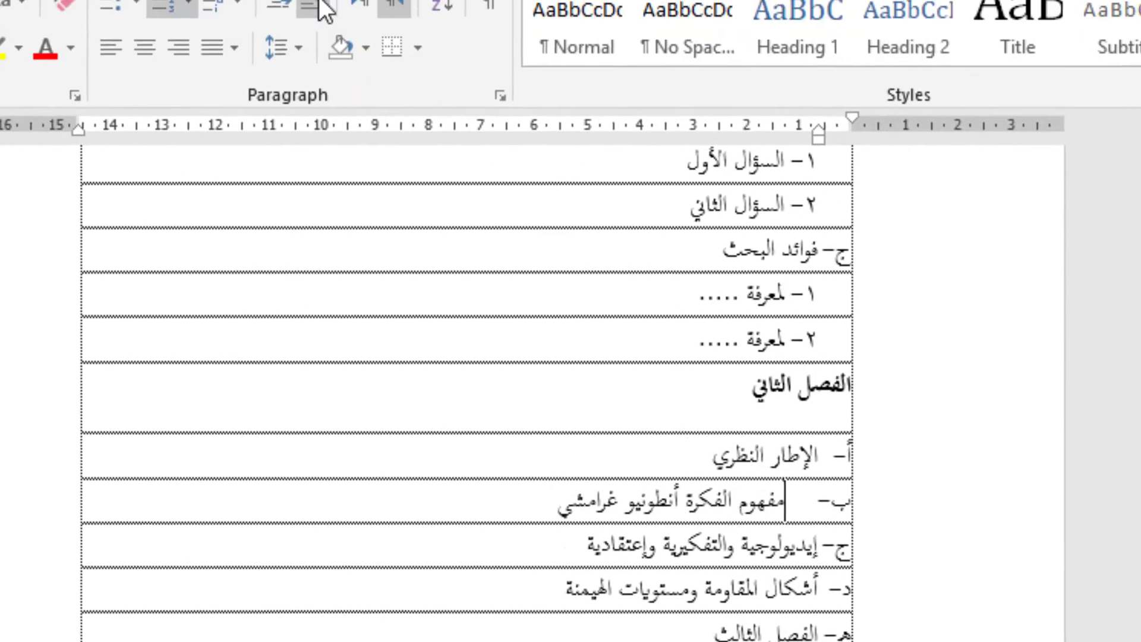
{"action": "left_click", "coordinate": [320, 6]}
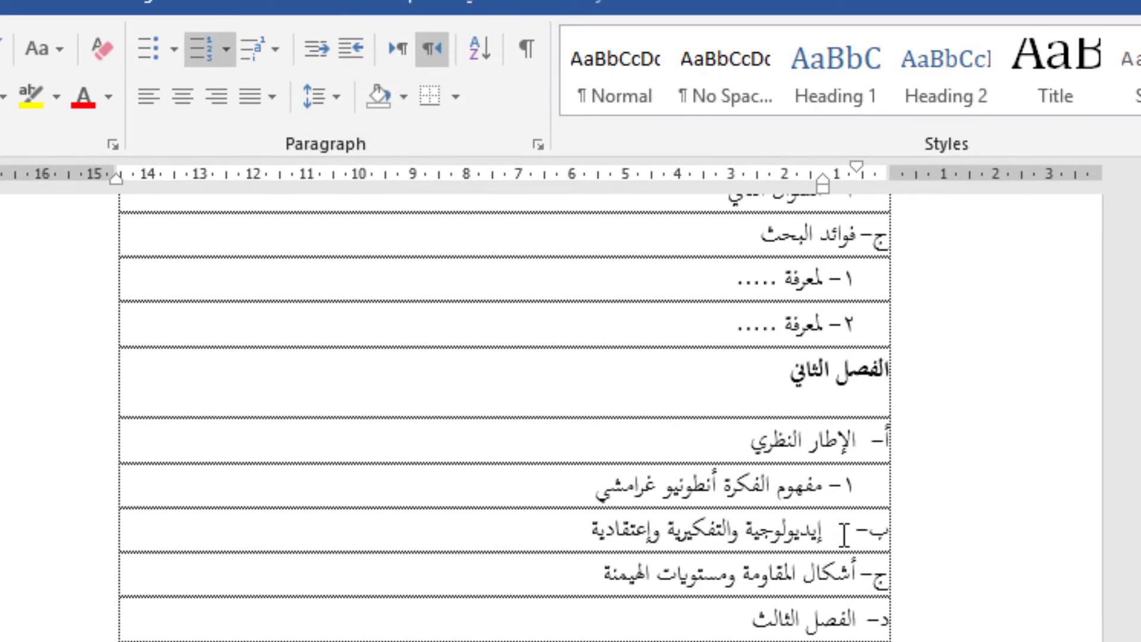
Demote إيديولوجية والتفكيرية وإعتقادية to list level 3 under مفهوم الفكرة أنطونيو غرامشي
{"action": "left_click", "coordinate": [842, 534]}
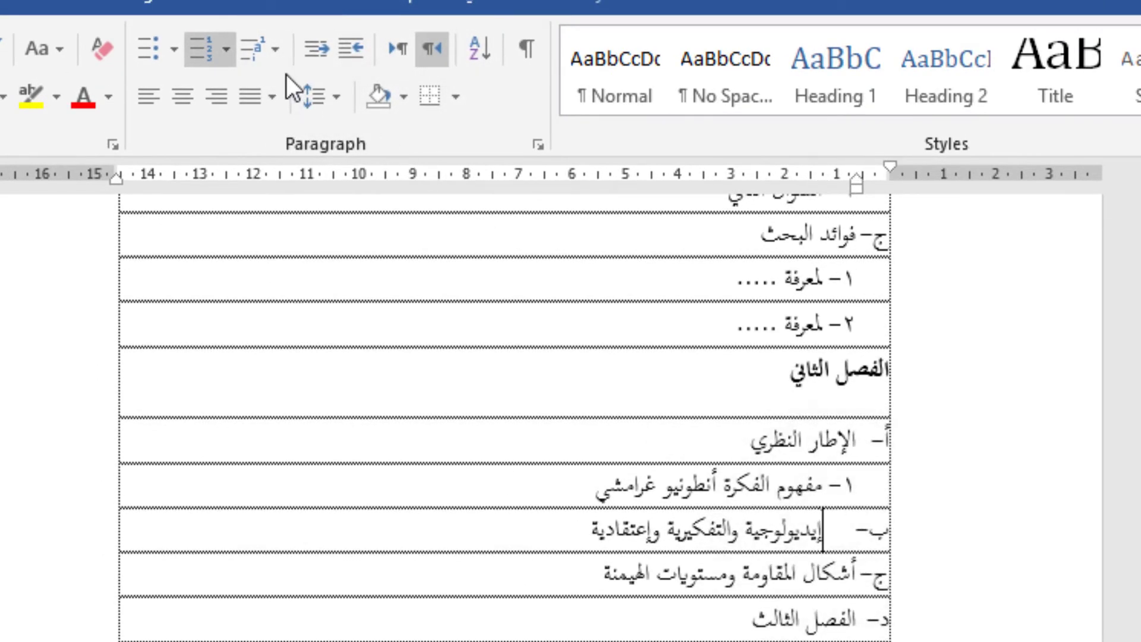
{"action": "left_click", "coordinate": [357, 50]}
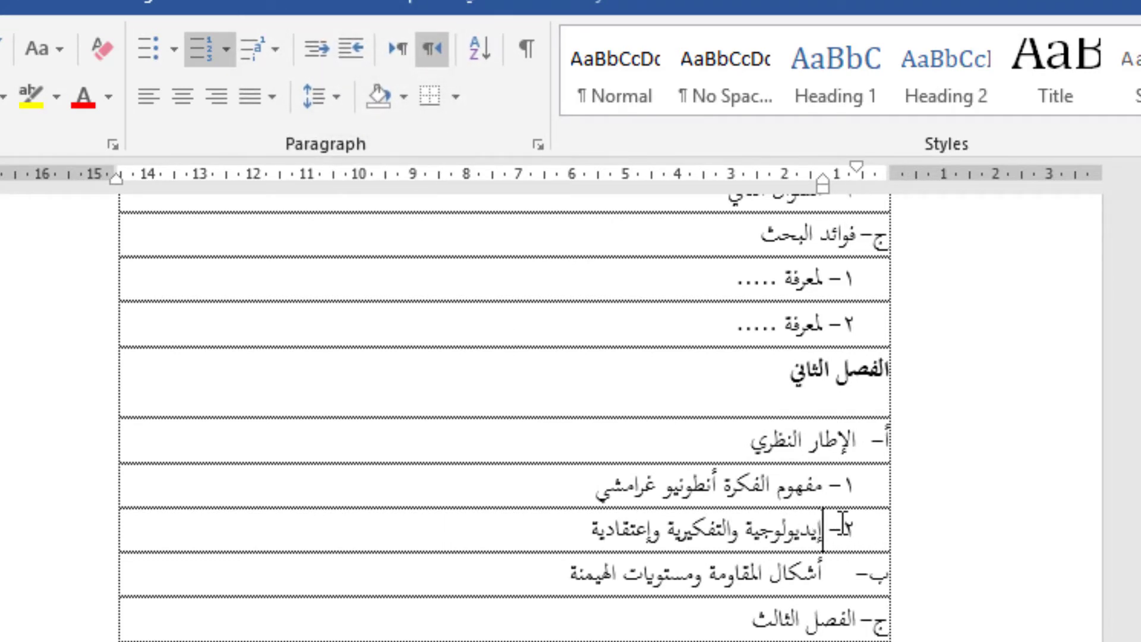
{"action": "left_click", "coordinate": [348, 57]}
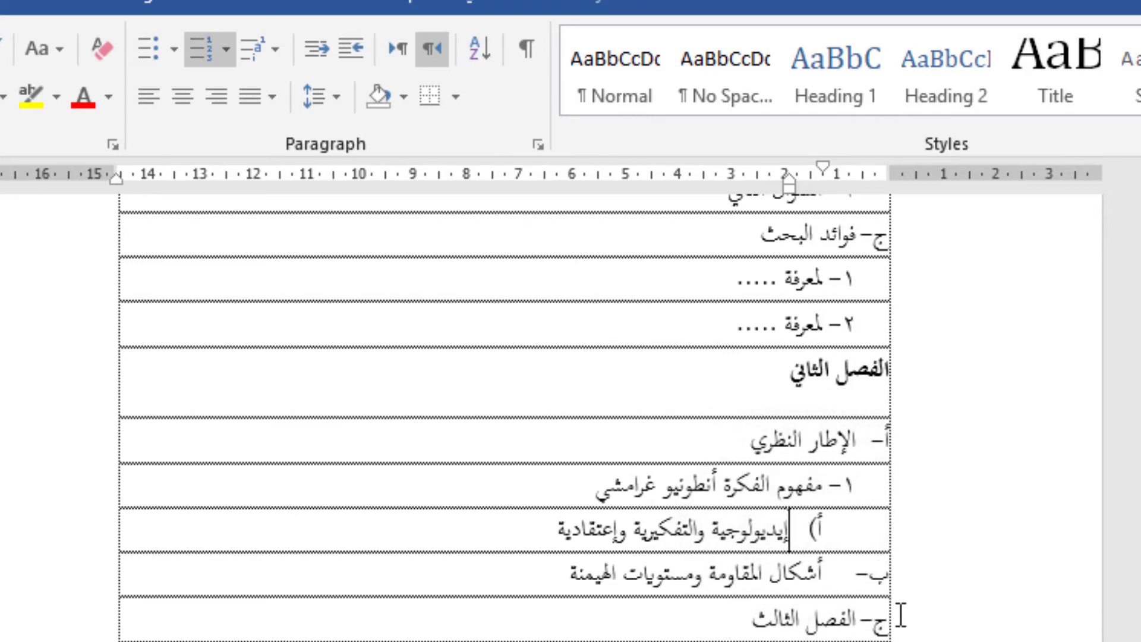
Demote أشكال المقاومة ومستويات الهيمنة under الفصل الثاني to list level 4
{"action": "left_click", "coordinate": [877, 440]}
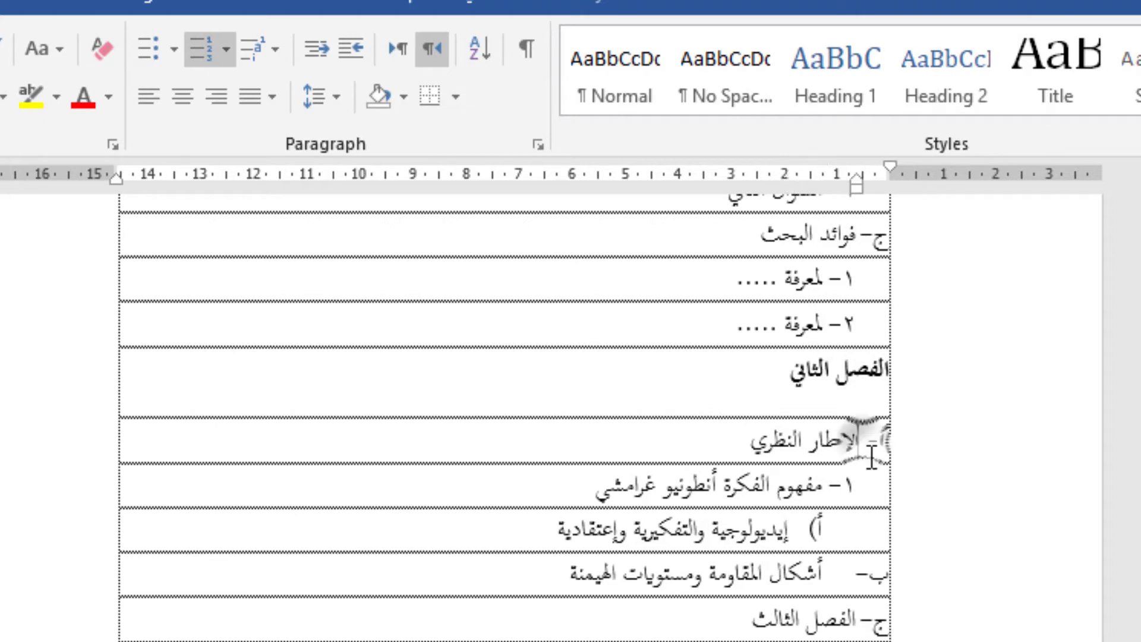
{"action": "left_click", "coordinate": [864, 574]}
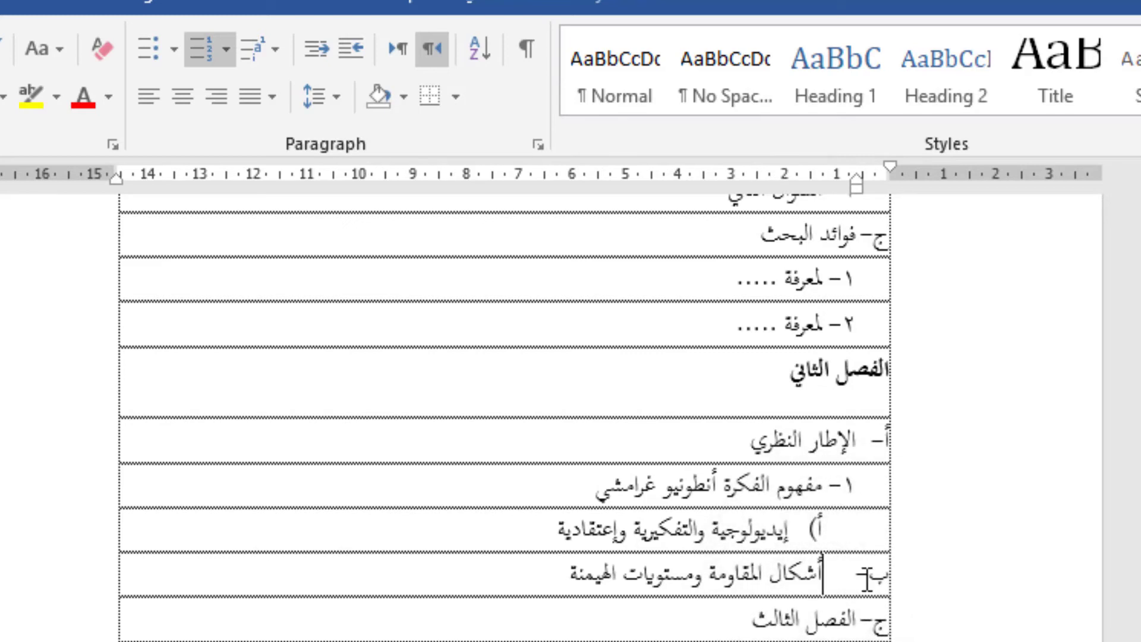
{"action": "left_click", "coordinate": [355, 44]}
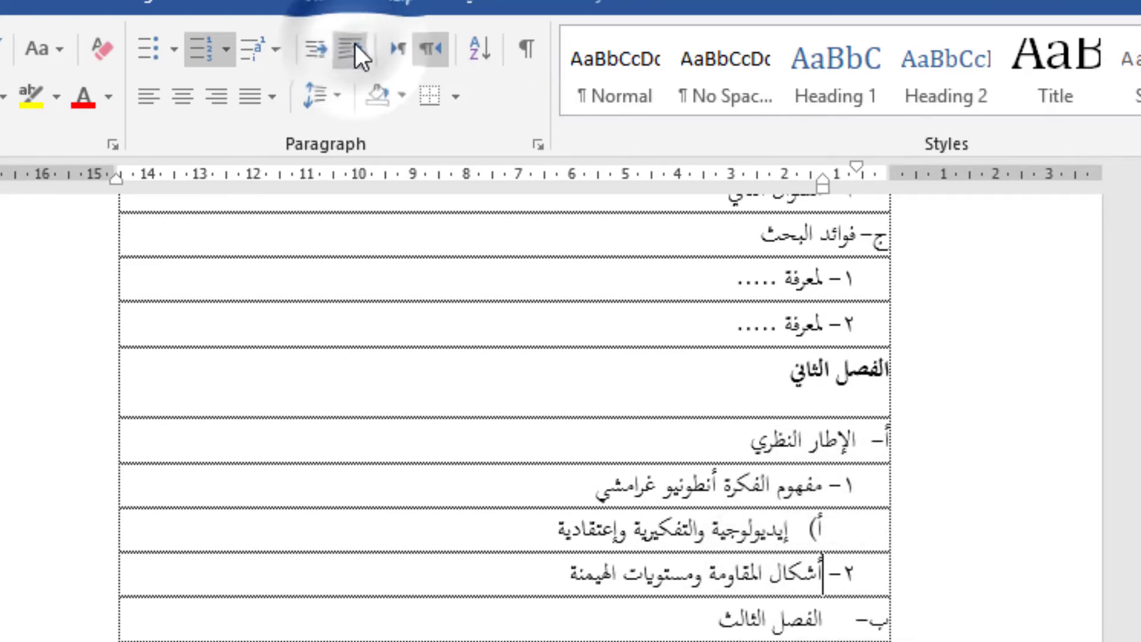
{"action": "left_click", "coordinate": [355, 44]}
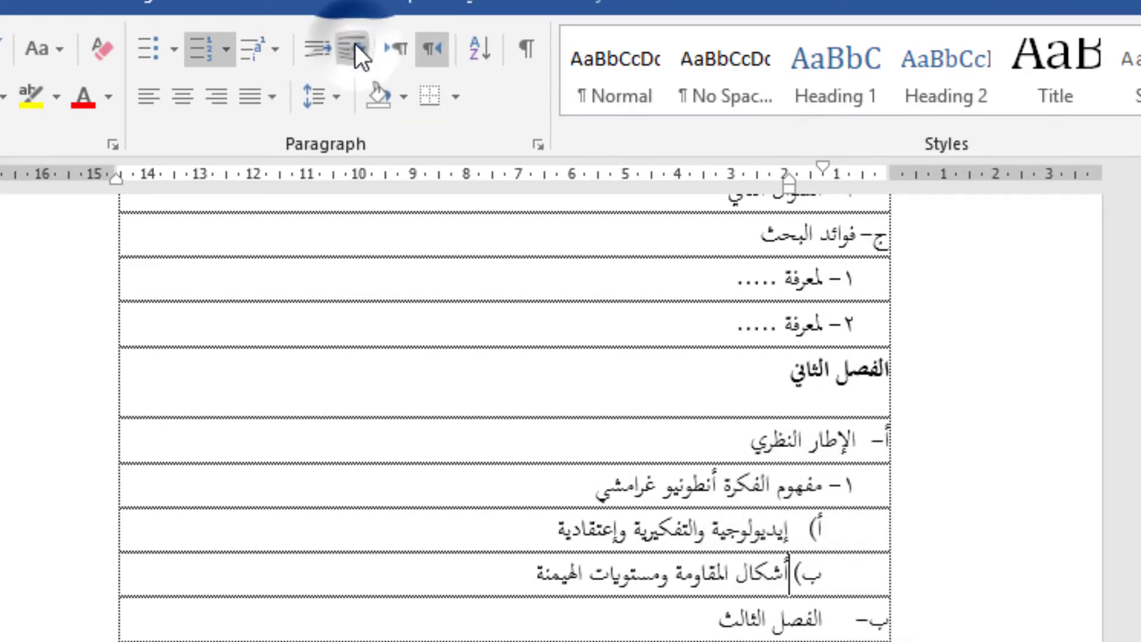
{"action": "scroll", "coordinate": [811, 579], "scroll_direction": "down", "scroll_amount": 2}
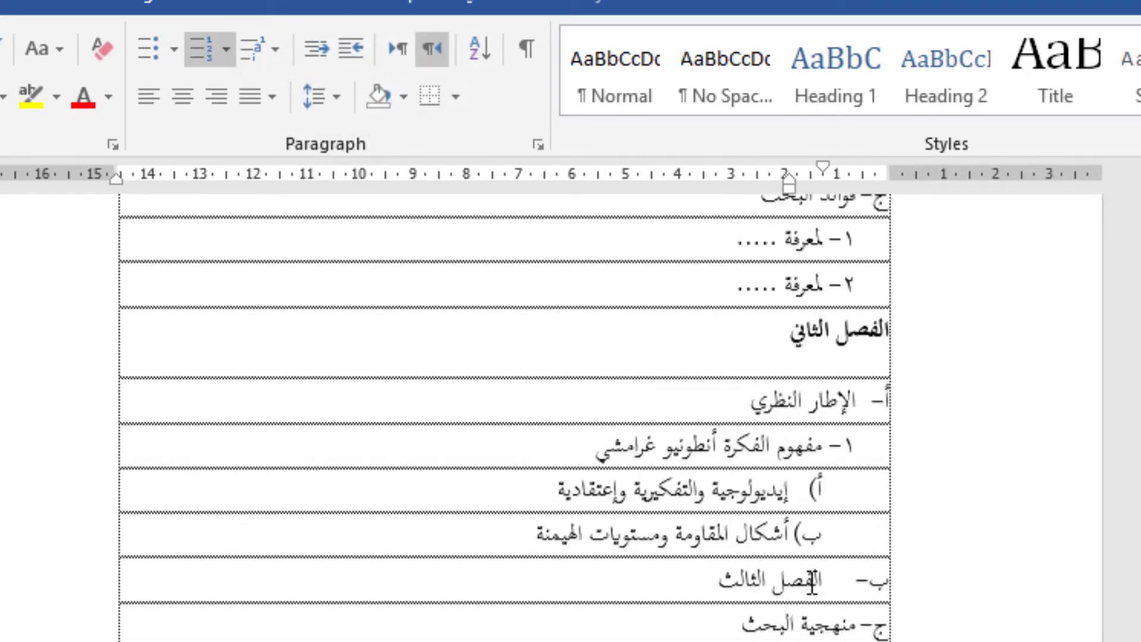
{"action": "left_click", "coordinate": [359, 52]}
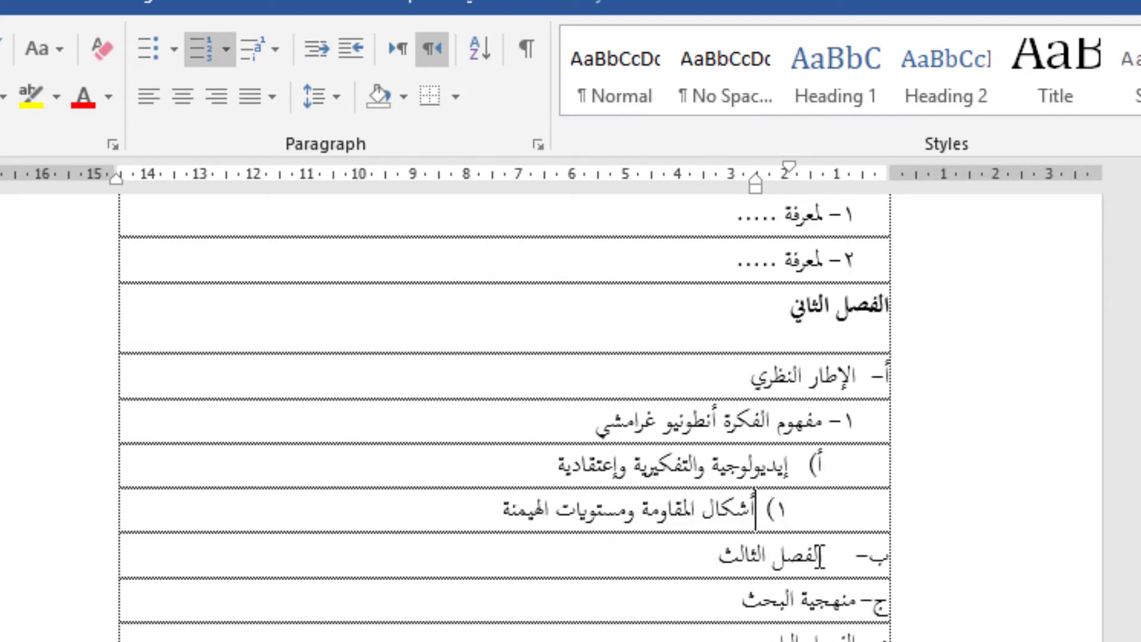
Copy the bold, unnumbered formatting of the الفصل الثاني heading onto the الفصل الثالث heading
{"action": "left_click", "coordinate": [842, 552]}
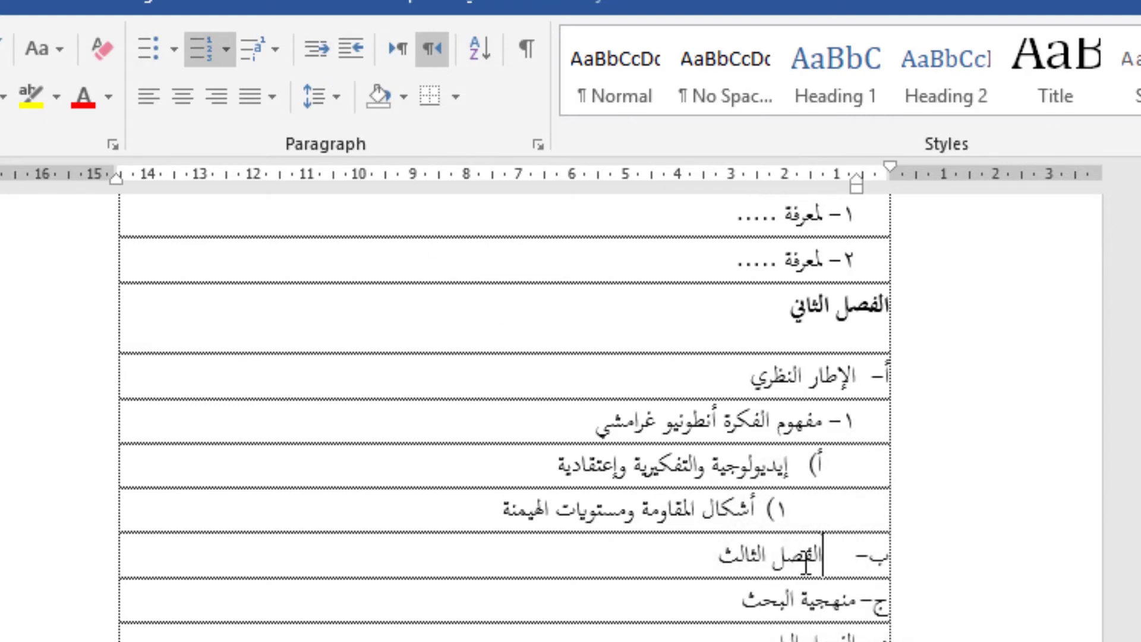
{"action": "left_click", "coordinate": [830, 306]}
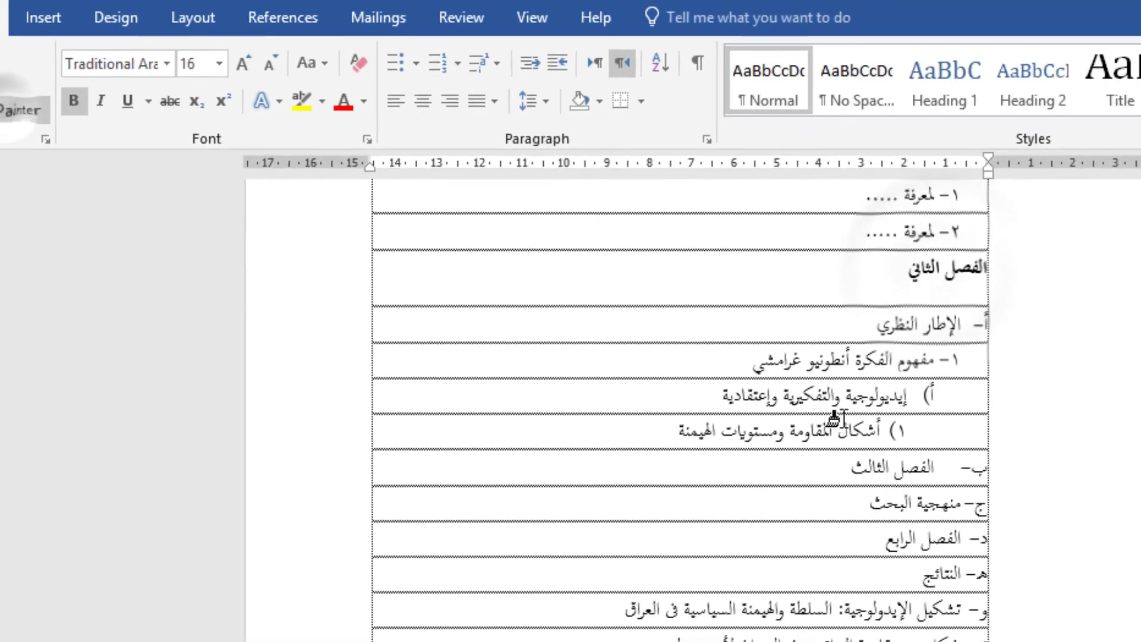
{"action": "left_click", "coordinate": [93, 110]}
{"action": "left_click_drag", "start_coordinate": [866, 448], "coordinate": [970, 449]}
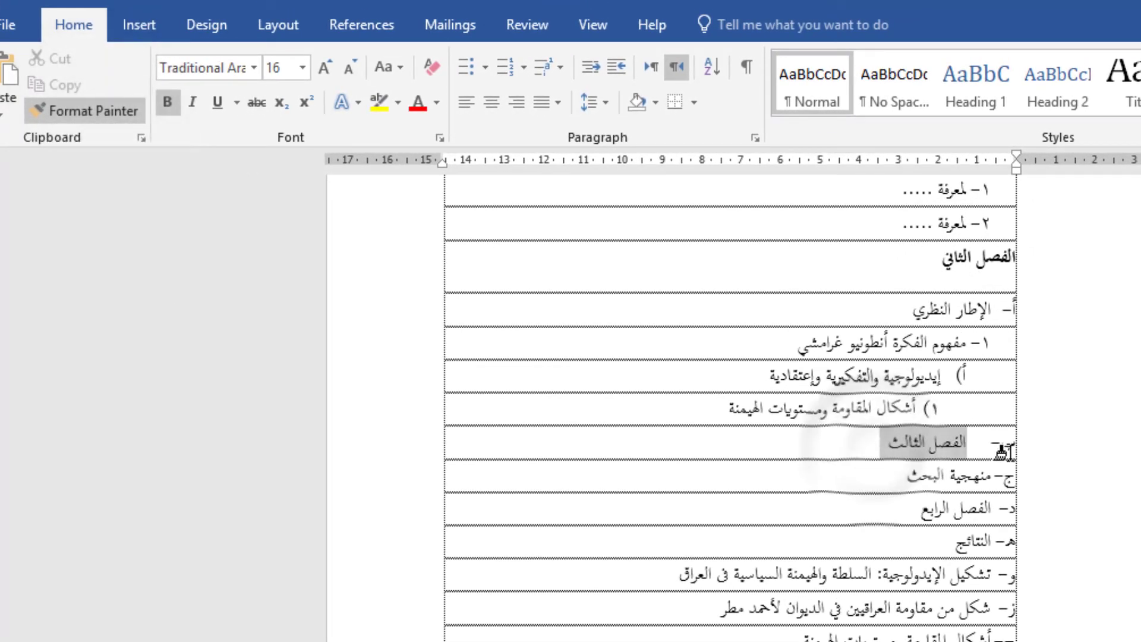
Restart the list numbering at أ from منهجية البحث under الفصل الثالث
{"action": "left_click", "coordinate": [967, 496]}
{"action": "scroll", "coordinate": [991, 497], "scroll_direction": "down", "scroll_amount": 3}
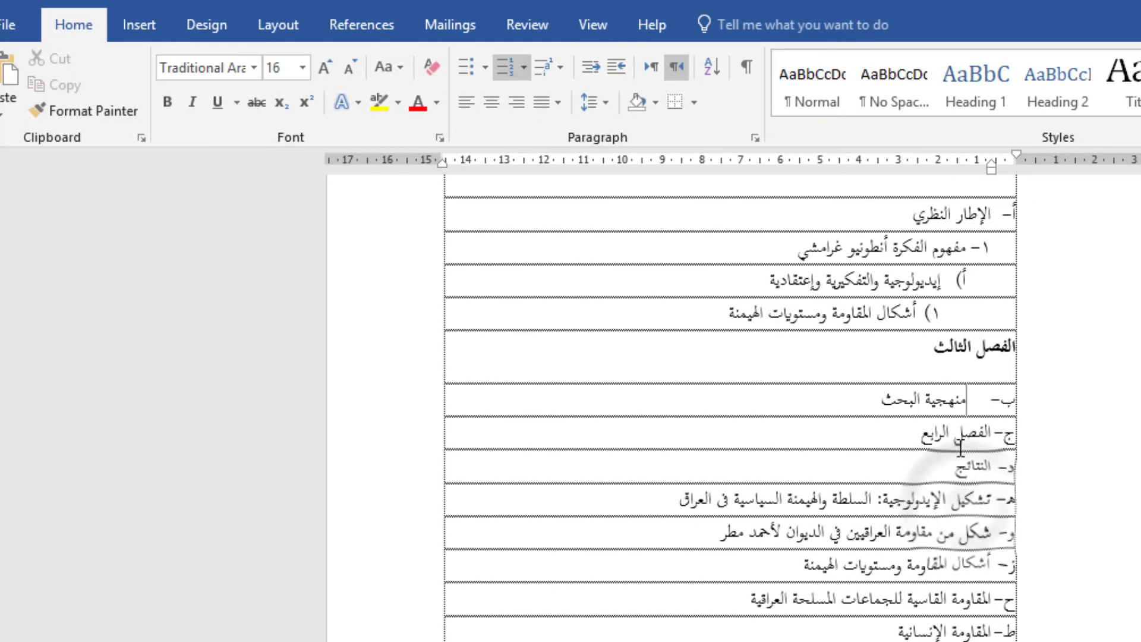
{"action": "right_click", "coordinate": [974, 402]}
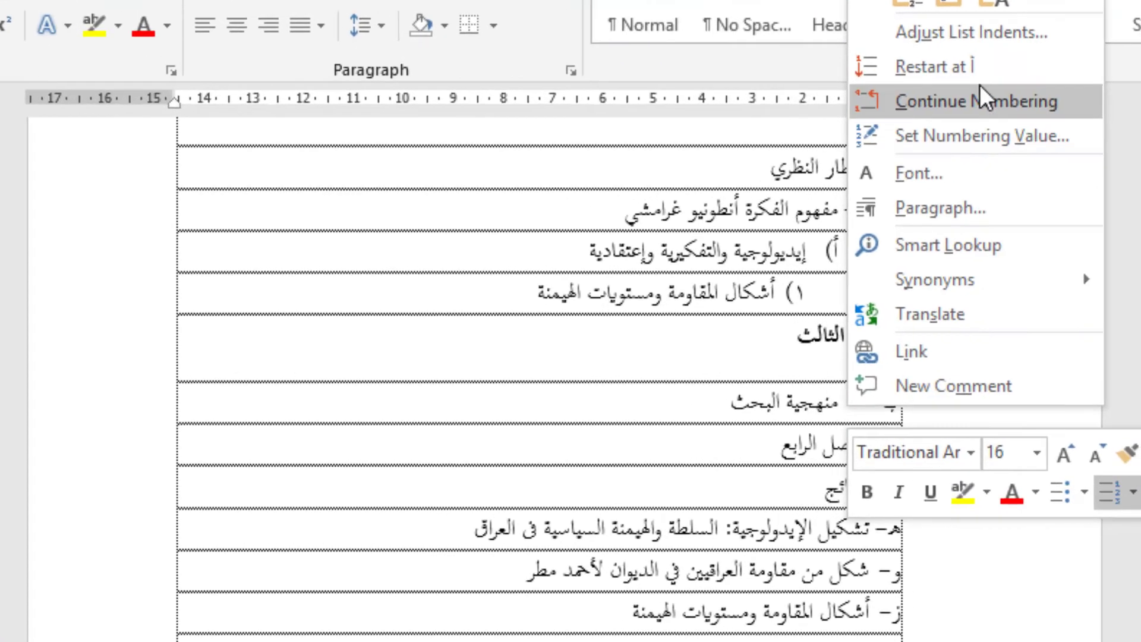
{"action": "left_click", "coordinate": [1136, 137]}
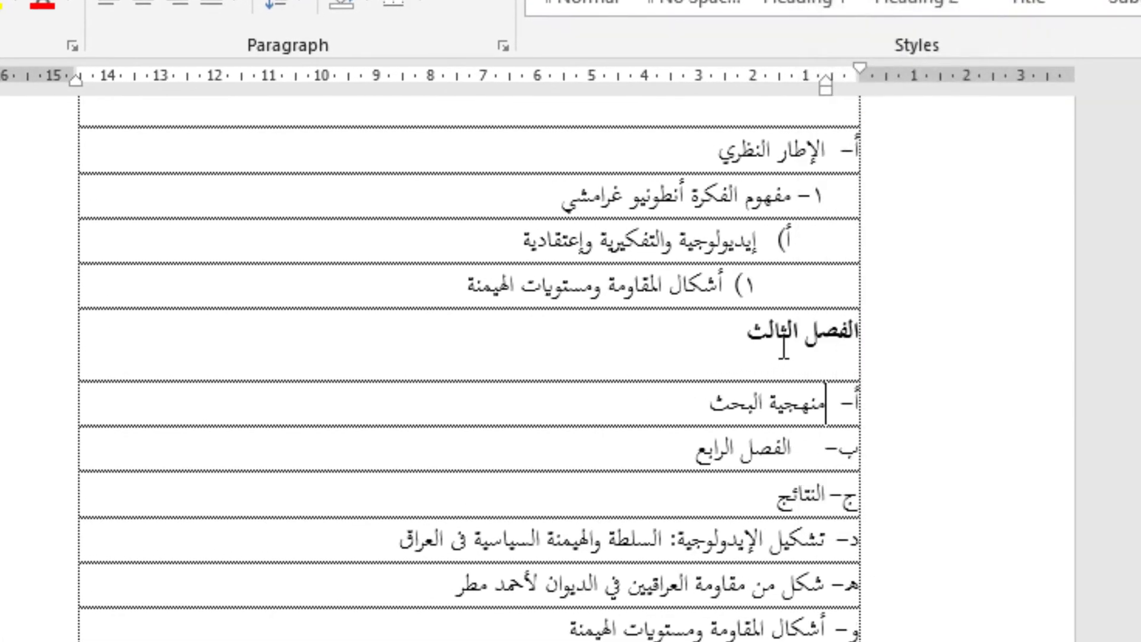
Copy the bold, unnumbered formatting of the الفصل الثالث heading onto the الفصل الرابع heading
{"action": "left_click", "coordinate": [771, 333]}
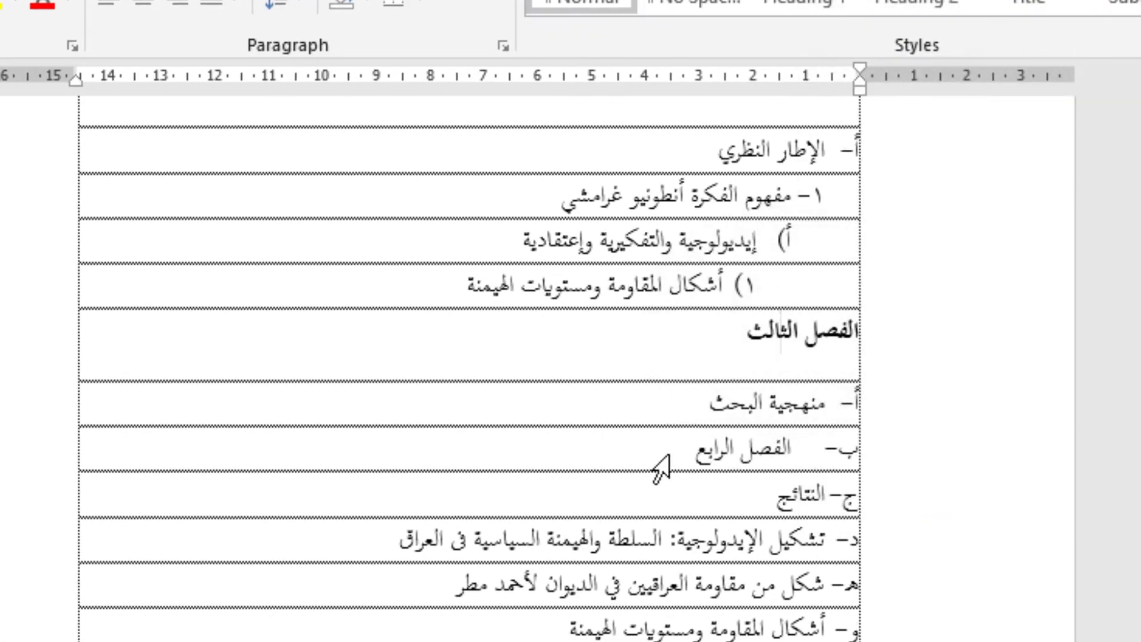
{"action": "left_click_drag", "start_coordinate": [660, 457], "coordinate": [869, 460]}
{"action": "key", "text": "ctrl+shift+v"}
{"action": "left_click", "coordinate": [808, 464]}
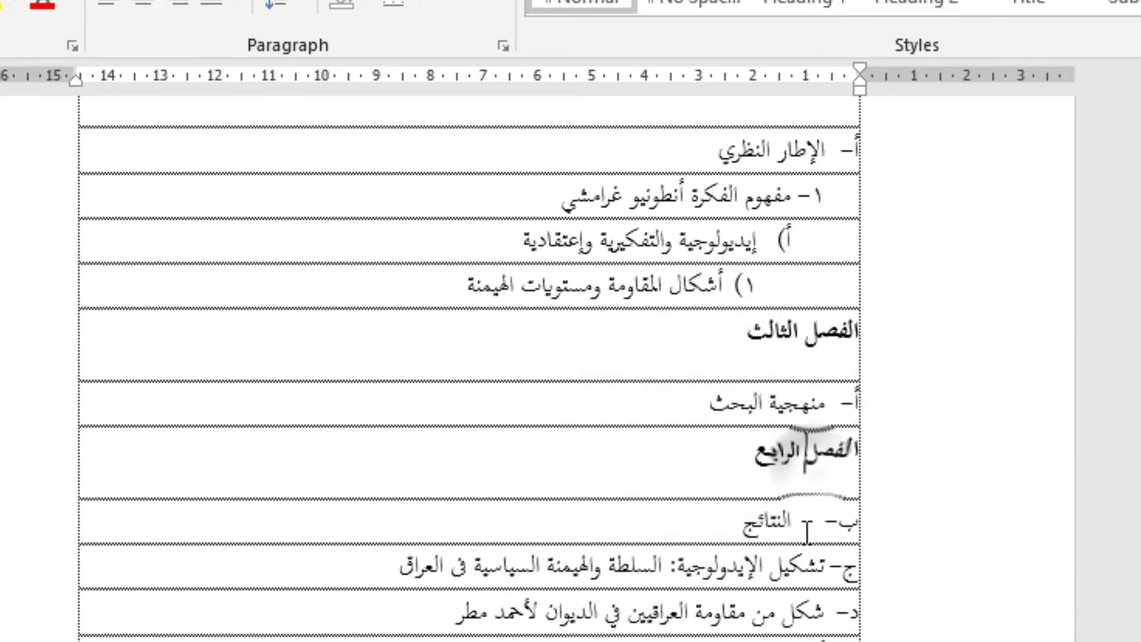
Restart the list numbering at أ from النتائج under الفصل الرابع
{"action": "left_click", "coordinate": [808, 528]}
{"action": "scroll", "coordinate": [820, 476], "scroll_direction": "down", "scroll_amount": 1}
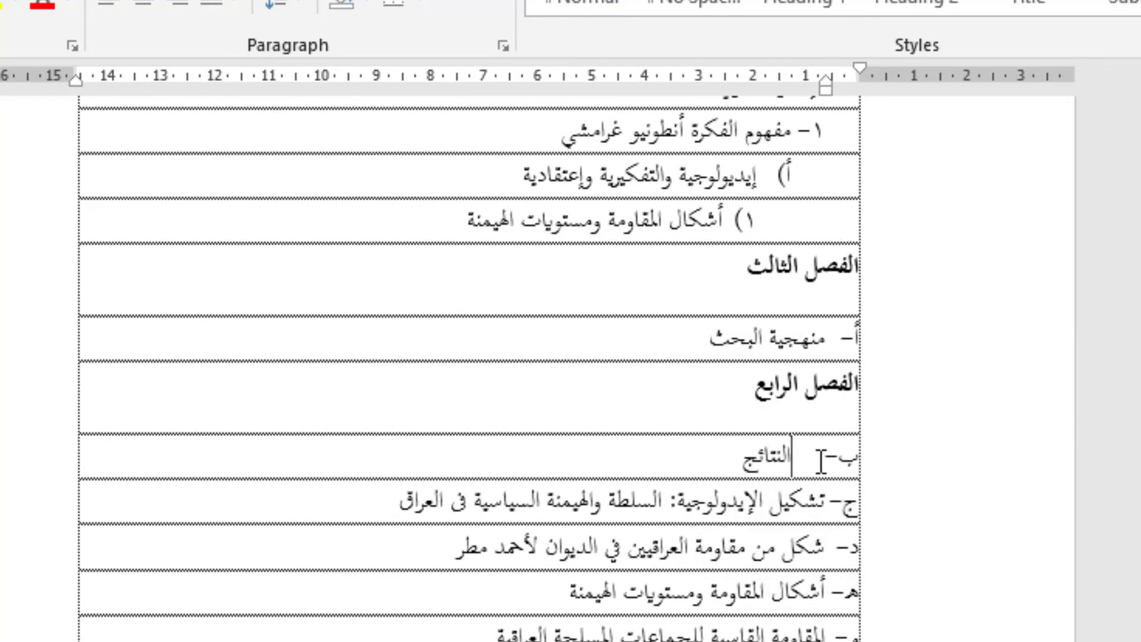
{"action": "right_click", "coordinate": [823, 455]}
{"action": "left_click", "coordinate": [923, 107]}
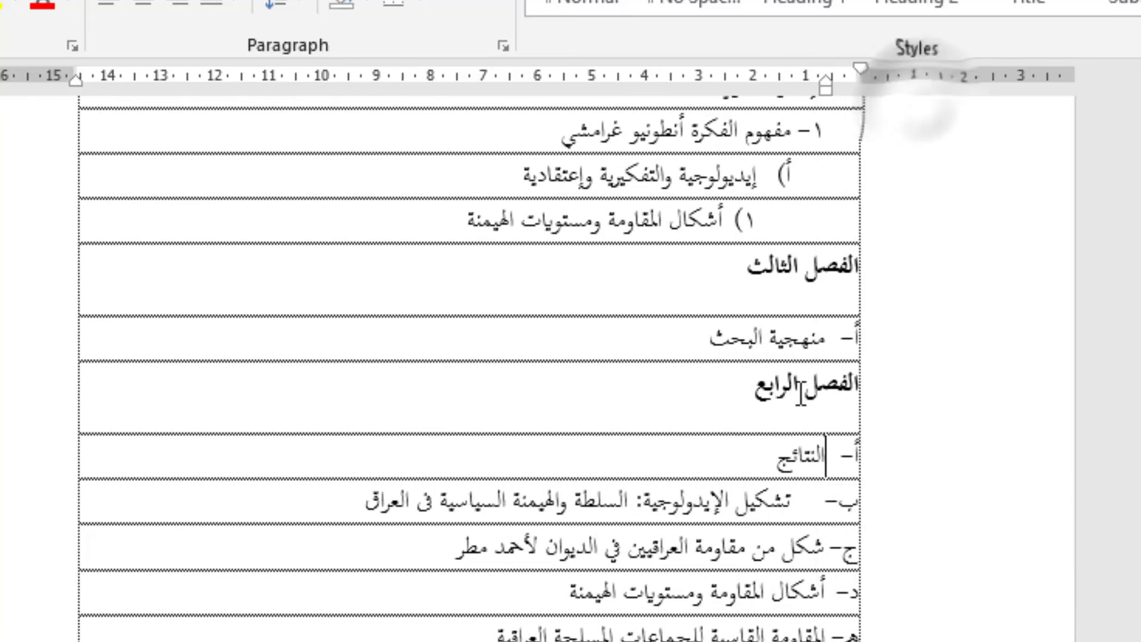
Demote تشكيل الإيدولوجية and شكل من مقاومة العراقيين under النتائج to list level 2
{"action": "scroll", "coordinate": [826, 531], "scroll_direction": "down", "scroll_amount": 2}
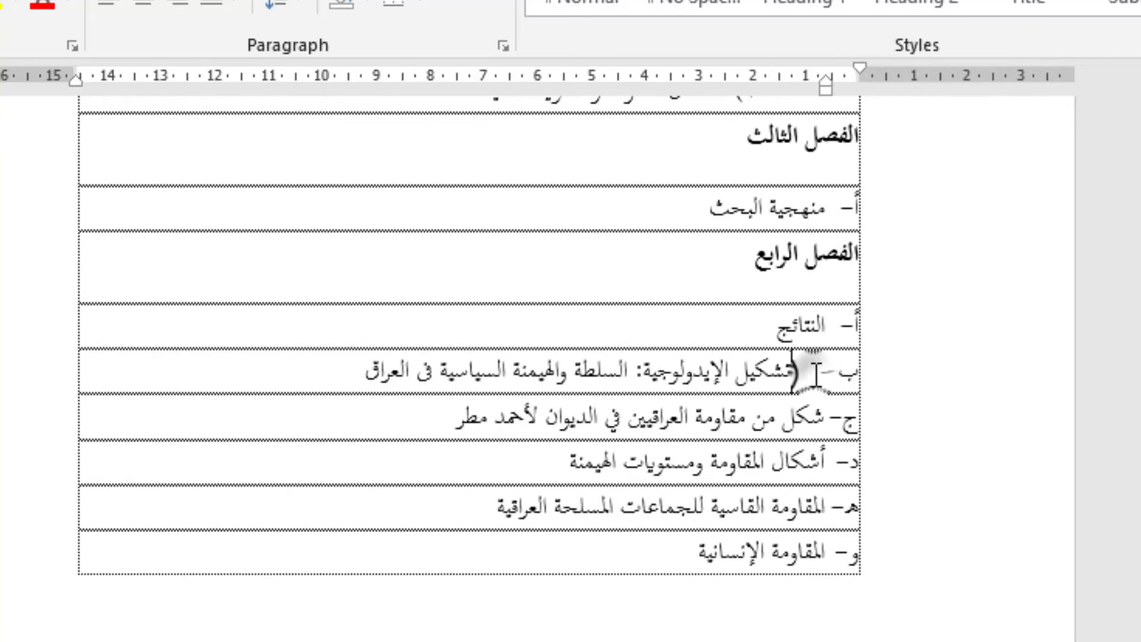
{"action": "left_click", "coordinate": [816, 365]}
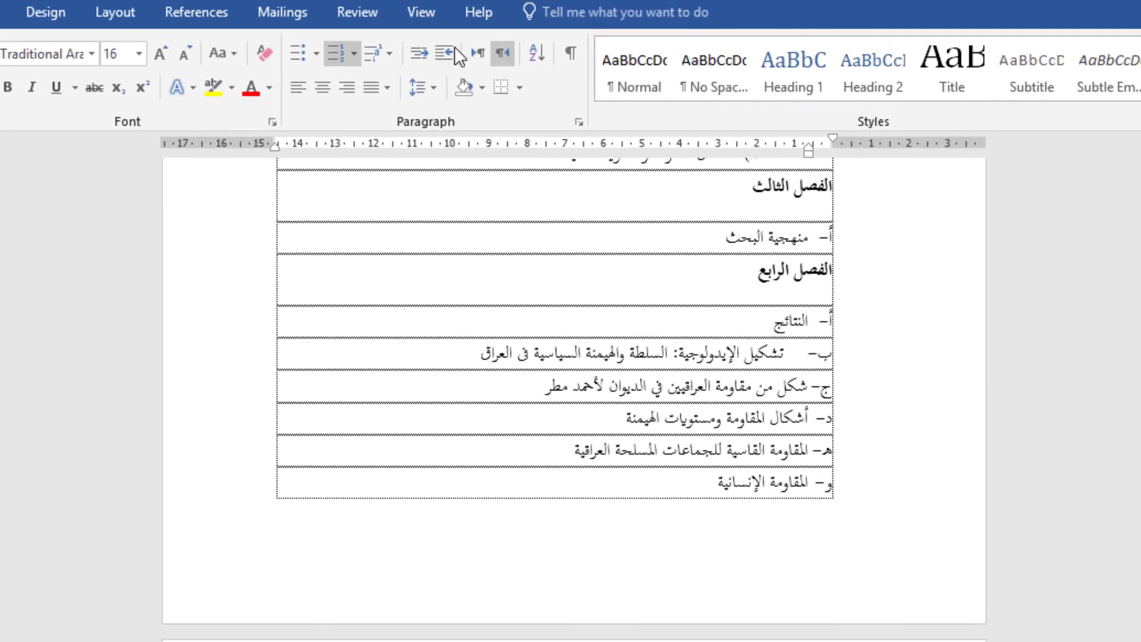
{"action": "left_click", "coordinate": [454, 58]}
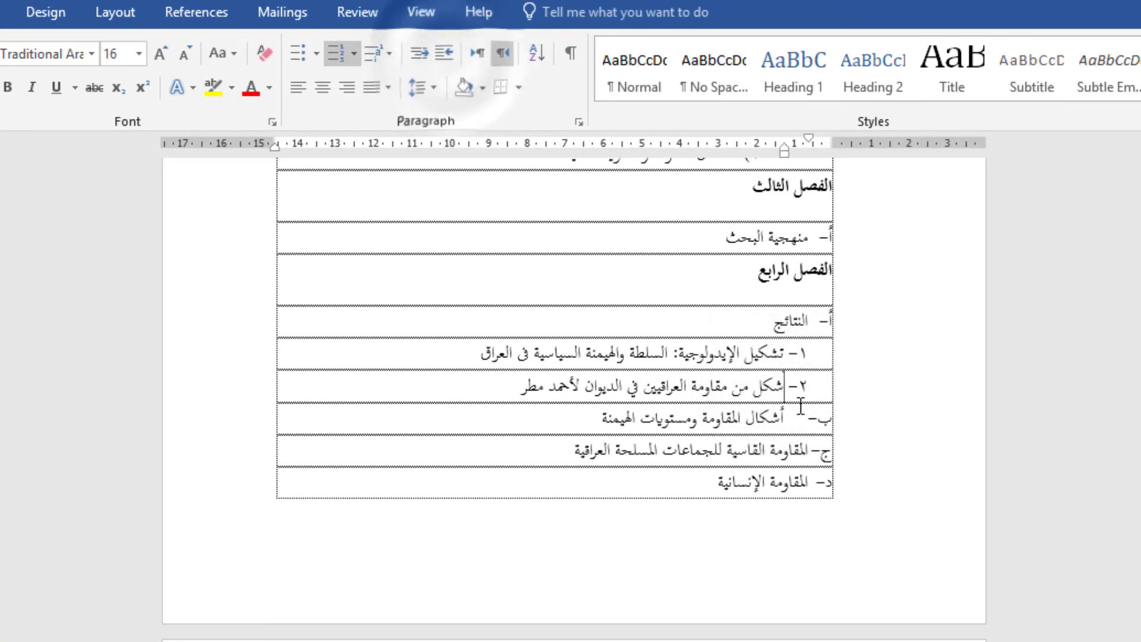
Demote أشكال المقاومة ومستويات الهيمنة, المقاومة القاسية and المقاومة الإنسانية under الفصل الرابع to list level 3
{"action": "left_click", "coordinate": [808, 412]}
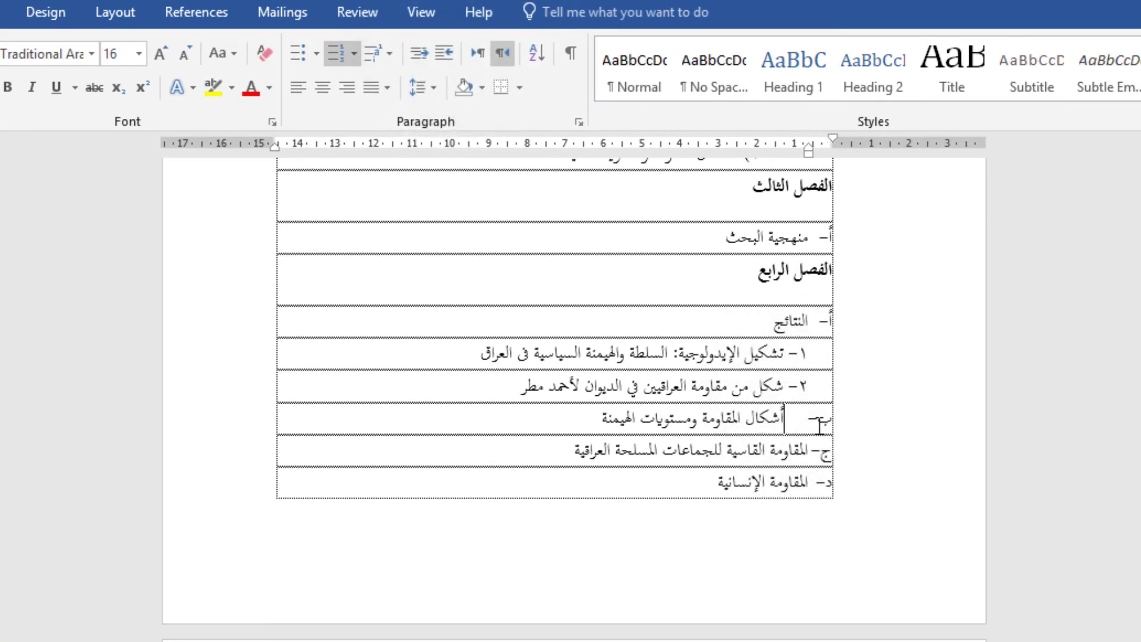
{"action": "left_click", "coordinate": [451, 50]}
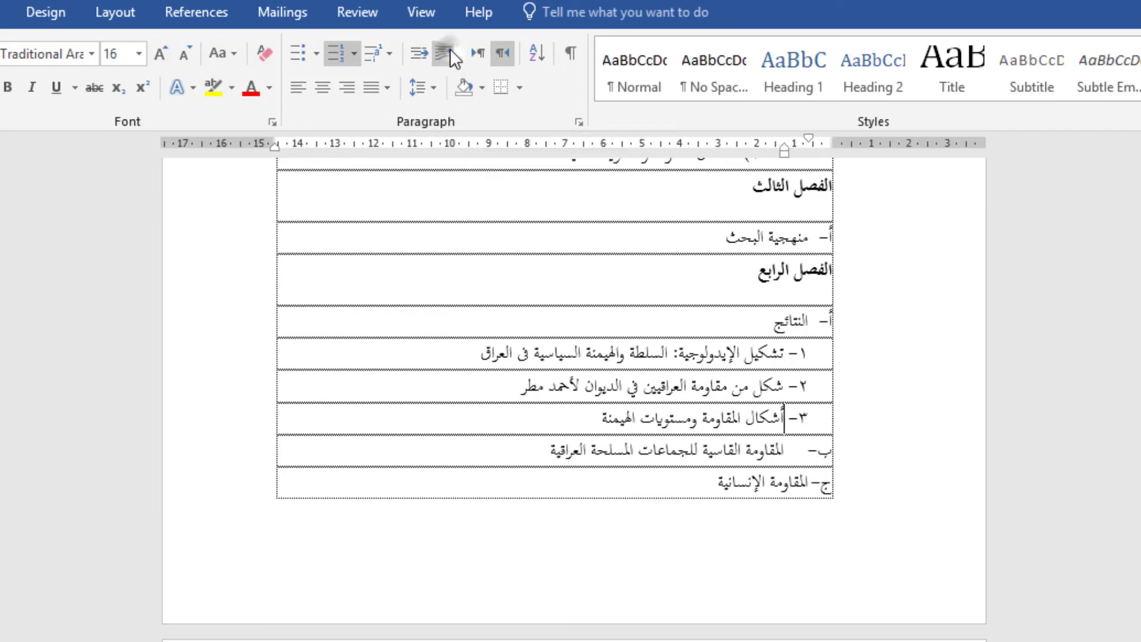
{"action": "left_click", "coordinate": [791, 442]}
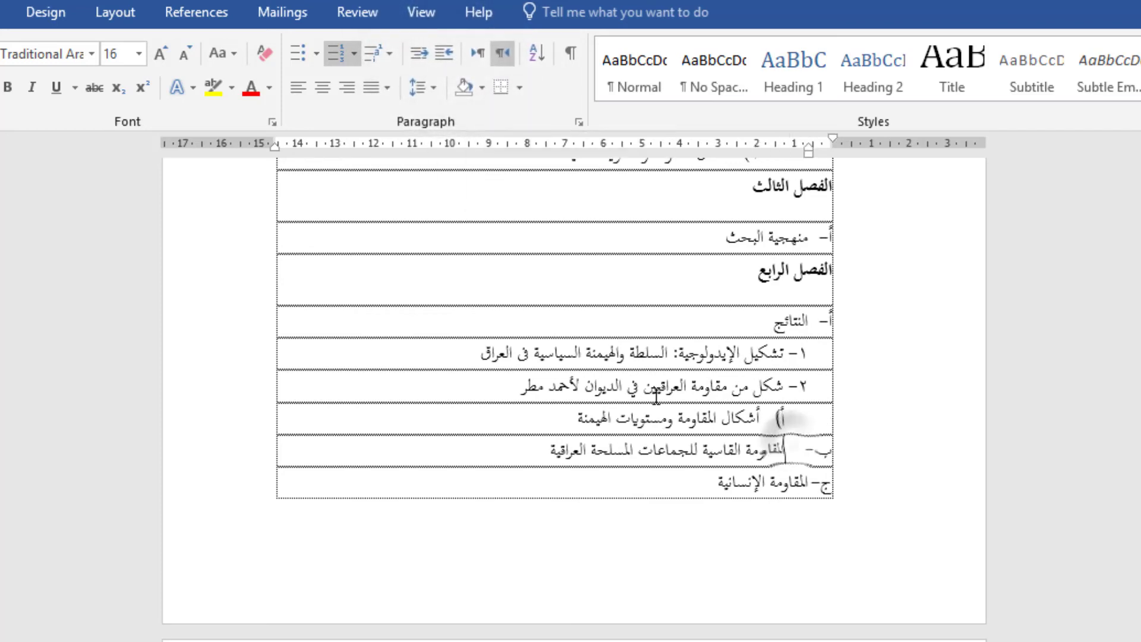
{"action": "left_click", "coordinate": [437, 55]}
{"action": "left_click", "coordinate": [437, 55]}
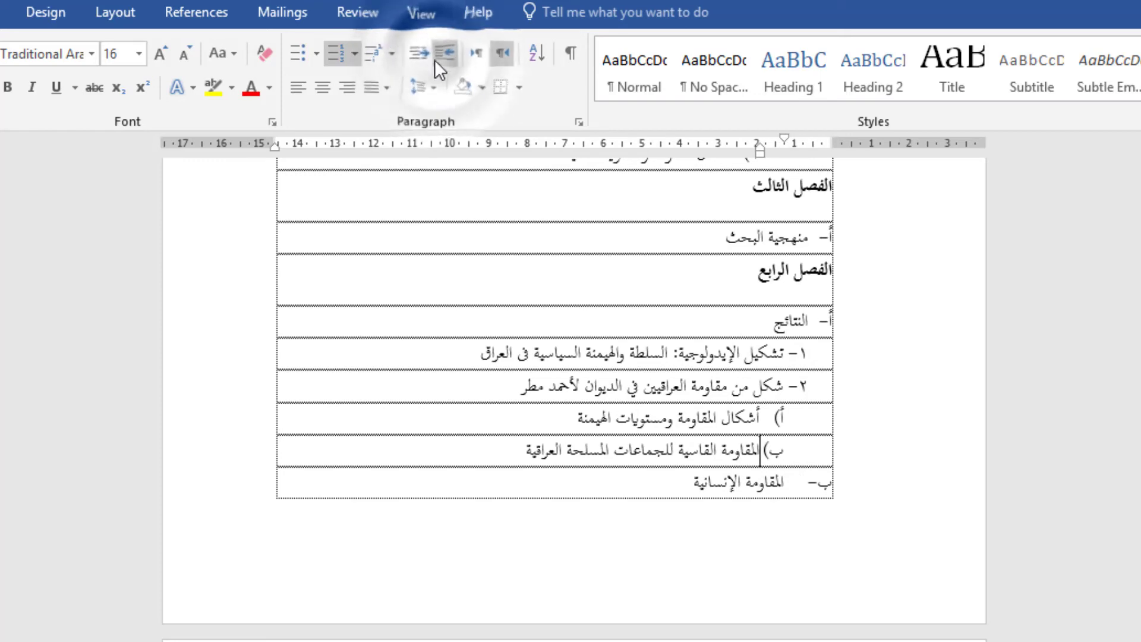
{"action": "left_click", "coordinate": [776, 482]}
{"action": "left_click", "coordinate": [443, 53]}
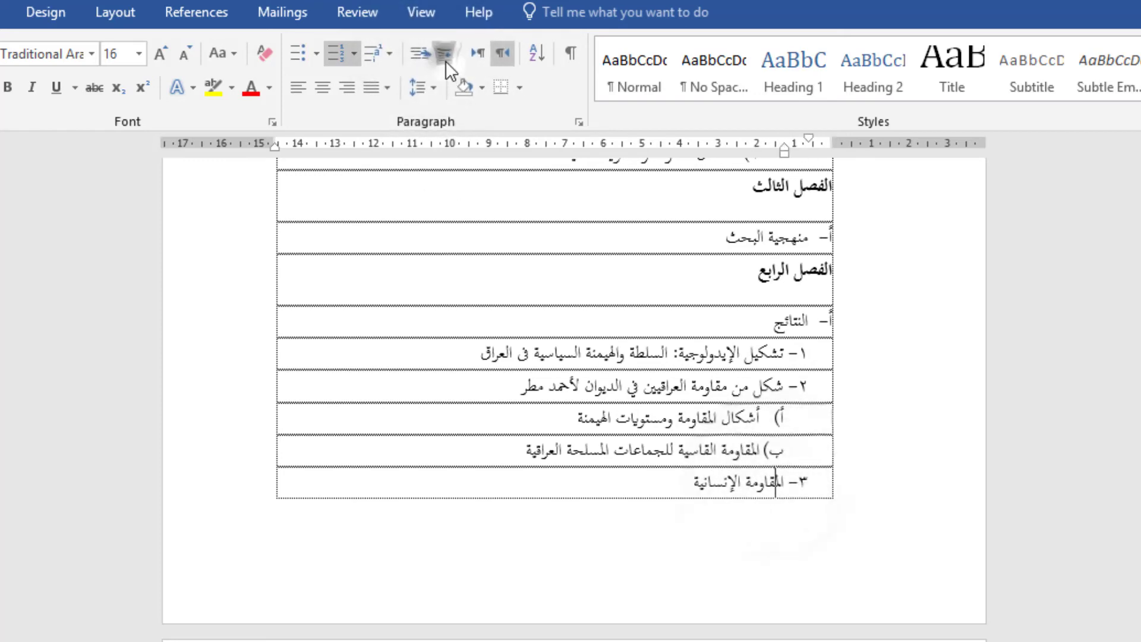
{"action": "left_click", "coordinate": [419, 52]}
{"action": "scroll", "coordinate": [735, 481], "scroll_direction": "down", "scroll_amount": 3}
{"action": "scroll", "coordinate": [716, 475], "scroll_direction": "up", "scroll_amount": 3}
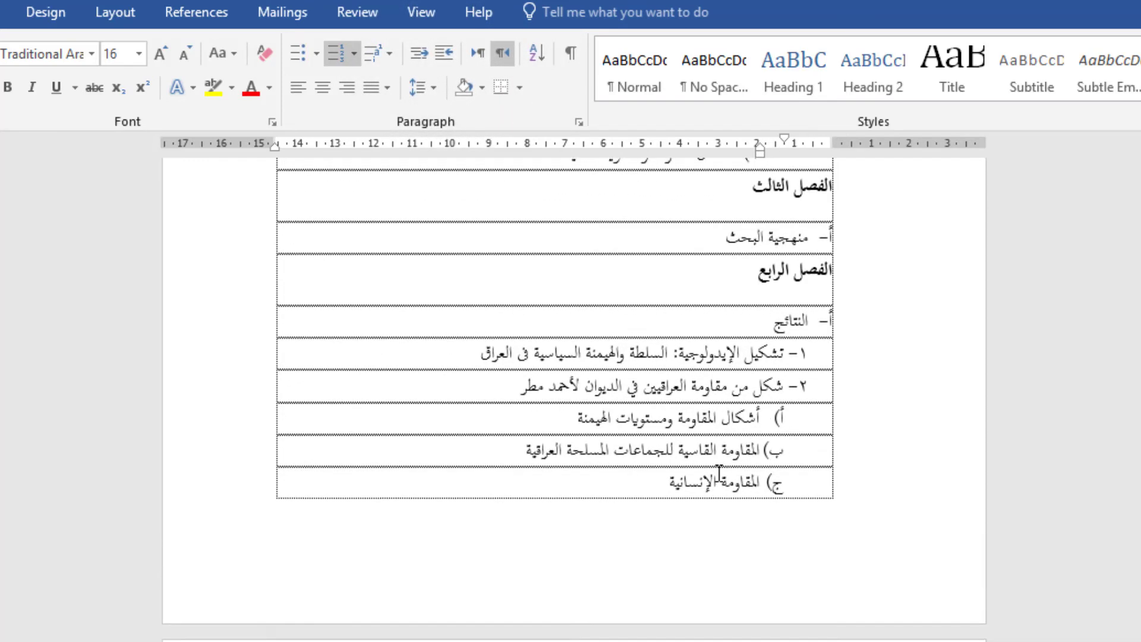
Demote مفاوضة الإيديولوجية at the start of the following page to list level 3
{"action": "scroll", "coordinate": [759, 461], "scroll_direction": "down", "scroll_amount": 7}
{"action": "scroll", "coordinate": [765, 492], "scroll_direction": "up", "scroll_amount": 3}
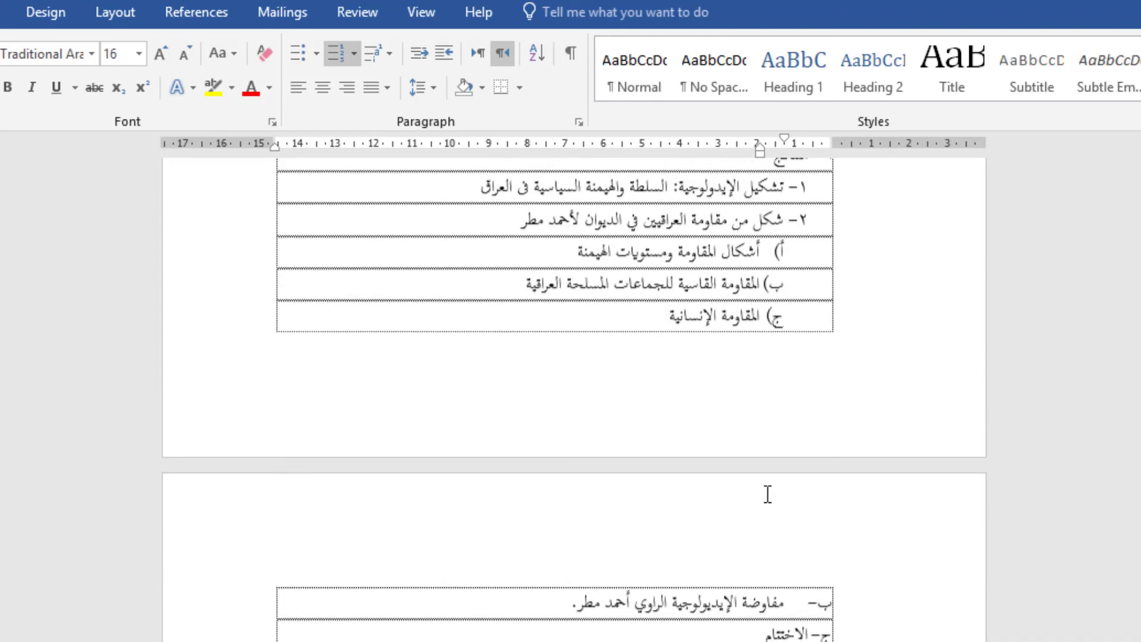
{"action": "left_click", "coordinate": [784, 632]}
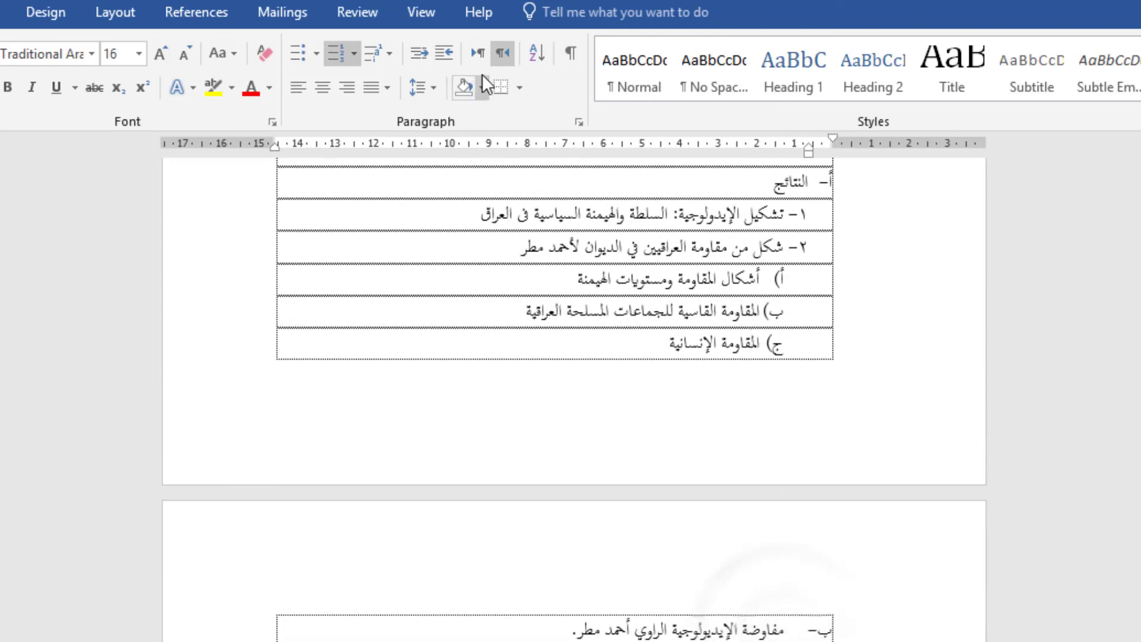
{"action": "left_click", "coordinate": [456, 57]}
{"action": "left_click", "coordinate": [454, 52]}
Add a new numbered item تحديد البحث after السؤال الثاني in الفصل الأول
{"action": "scroll", "coordinate": [815, 489], "scroll_direction": "up", "scroll_amount": 15}
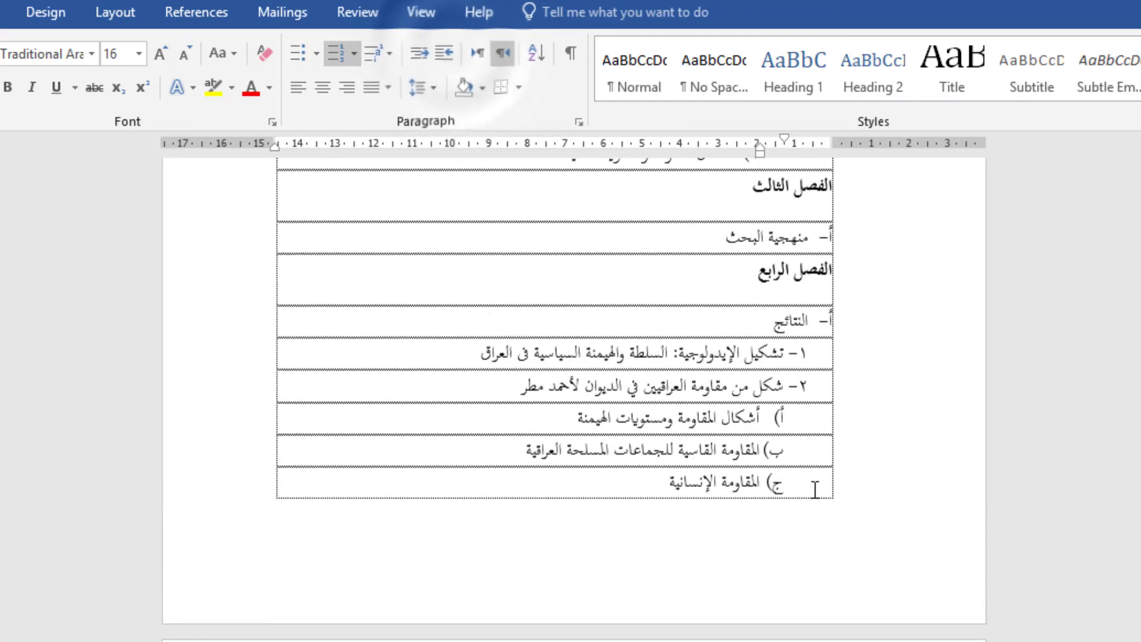
{"action": "scroll", "coordinate": [797, 483], "scroll_direction": "up", "scroll_amount": 5}
{"action": "scroll", "coordinate": [796, 482], "scroll_direction": "down", "scroll_amount": 5}
{"action": "scroll", "coordinate": [797, 483], "scroll_direction": "up", "scroll_amount": 4}
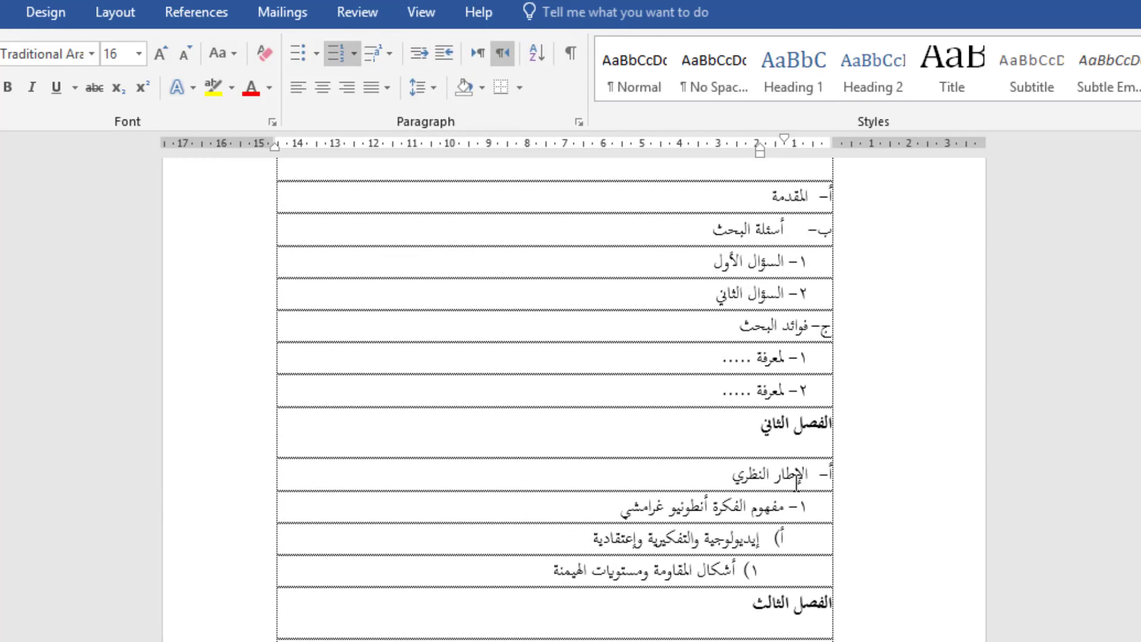
{"action": "scroll", "coordinate": [797, 482], "scroll_direction": "down", "scroll_amount": 2}
{"action": "scroll", "coordinate": [721, 469], "scroll_direction": "up", "scroll_amount": 4}
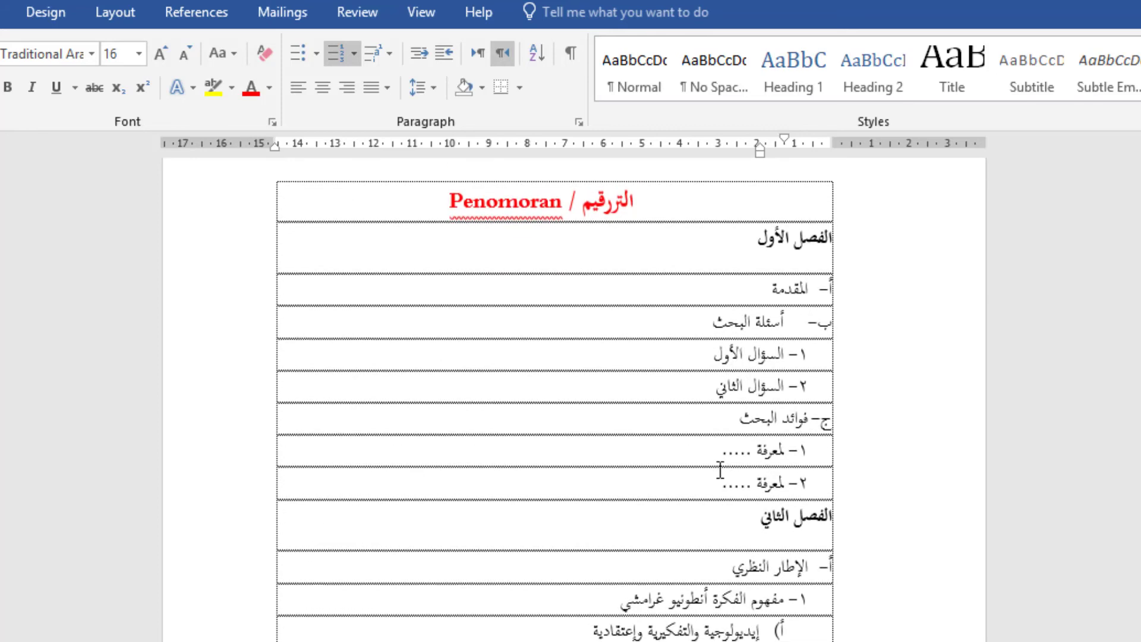
{"action": "left_click", "coordinate": [796, 323]}
{"action": "scroll", "coordinate": [660, 505], "scroll_direction": "down", "scroll_amount": 2}
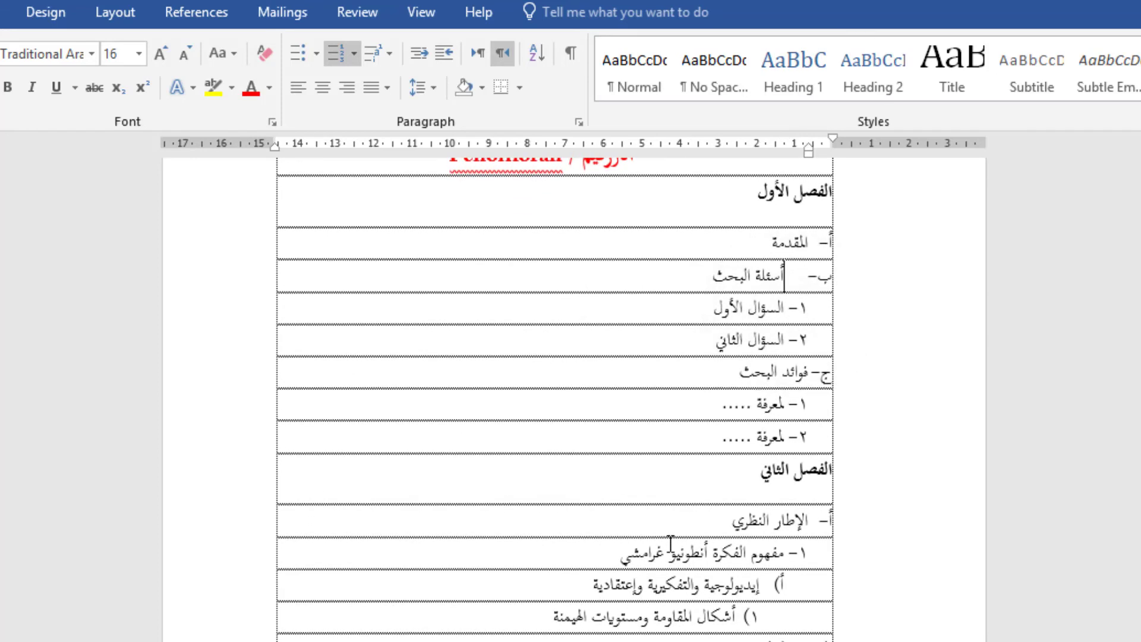
{"action": "left_click", "coordinate": [708, 315]}
{"action": "left_click", "coordinate": [701, 354]}
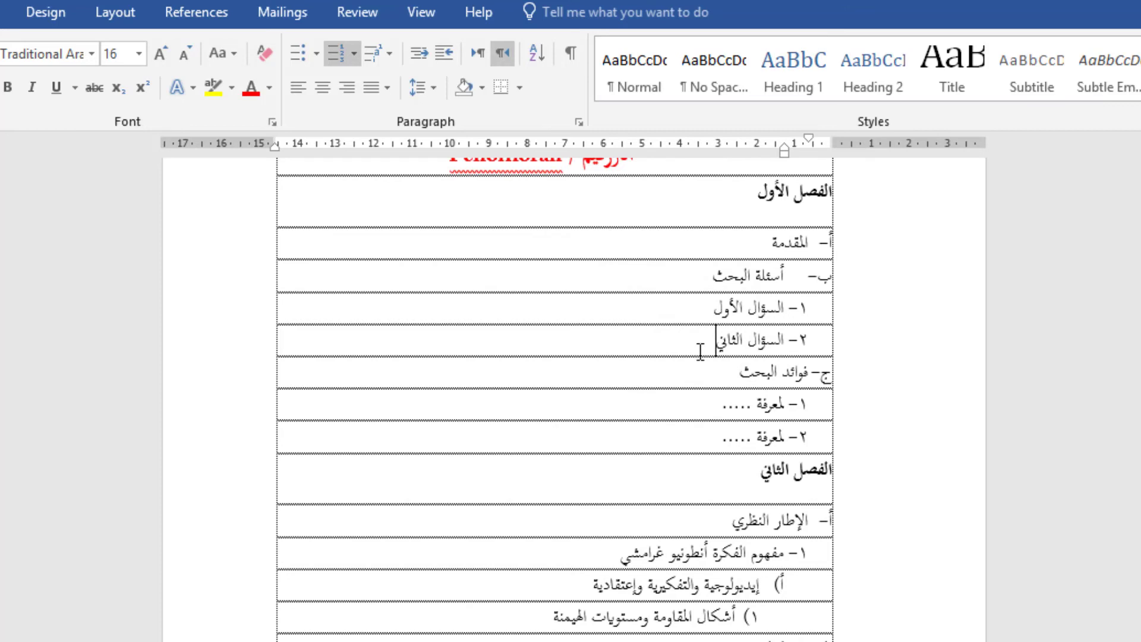
{"action": "key", "text": "Return"}
Promote the تحديد البحث item in الفصل الأول to list level 1
{"action": "scroll", "coordinate": [686, 419], "scroll_direction": "up", "scroll_amount": 2}
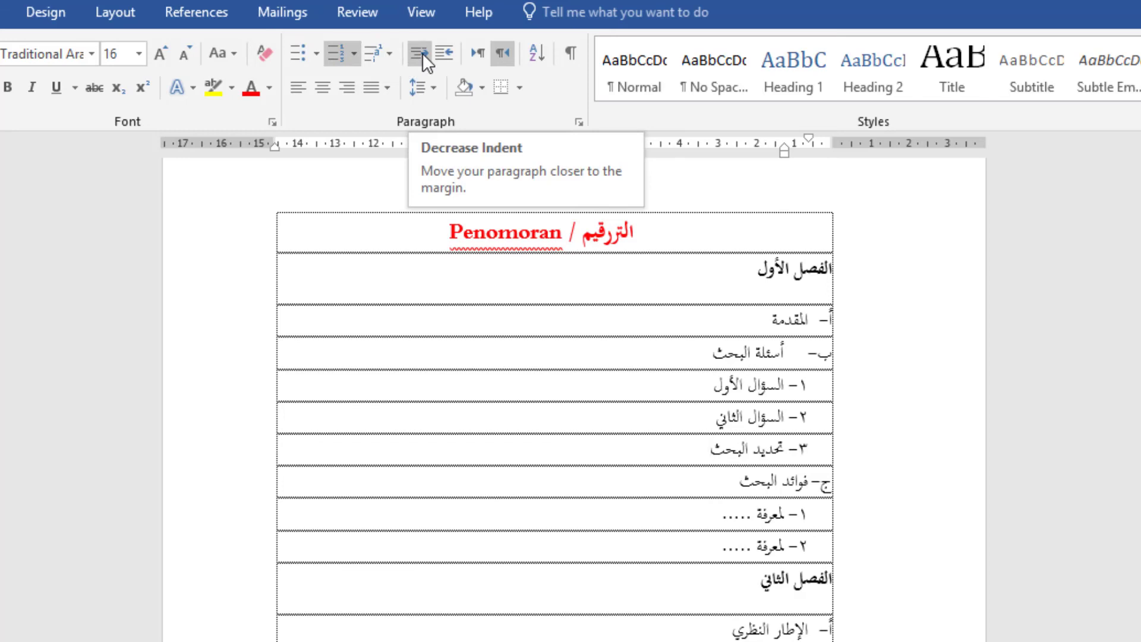
{"action": "left_click", "coordinate": [802, 484]}
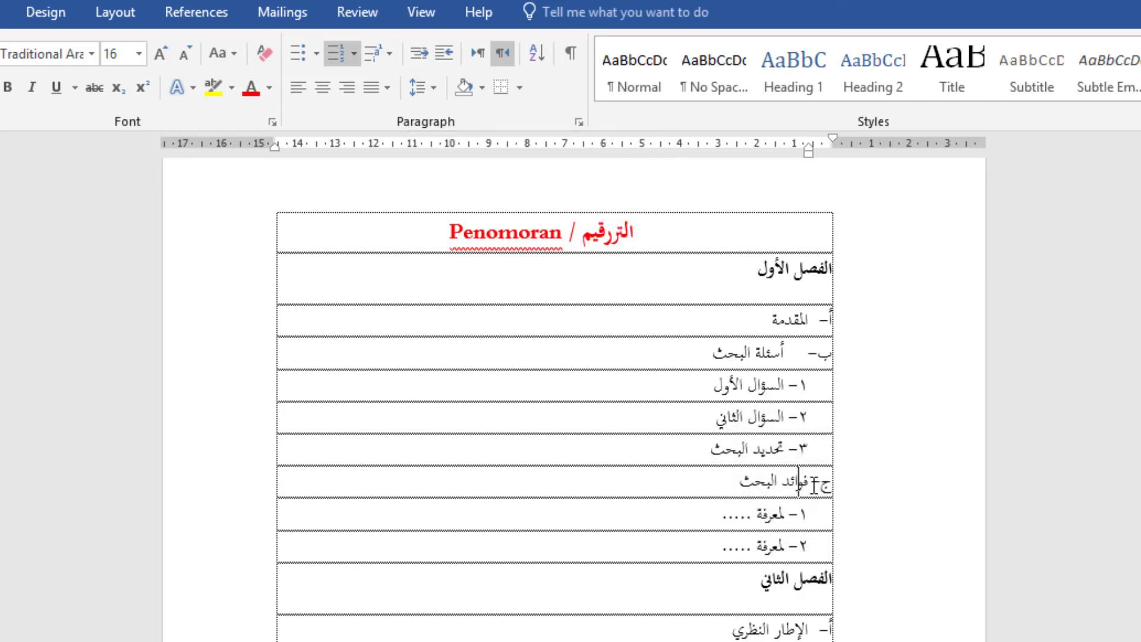
{"action": "left_click", "coordinate": [808, 481]}
{"action": "left_click", "coordinate": [787, 448]}
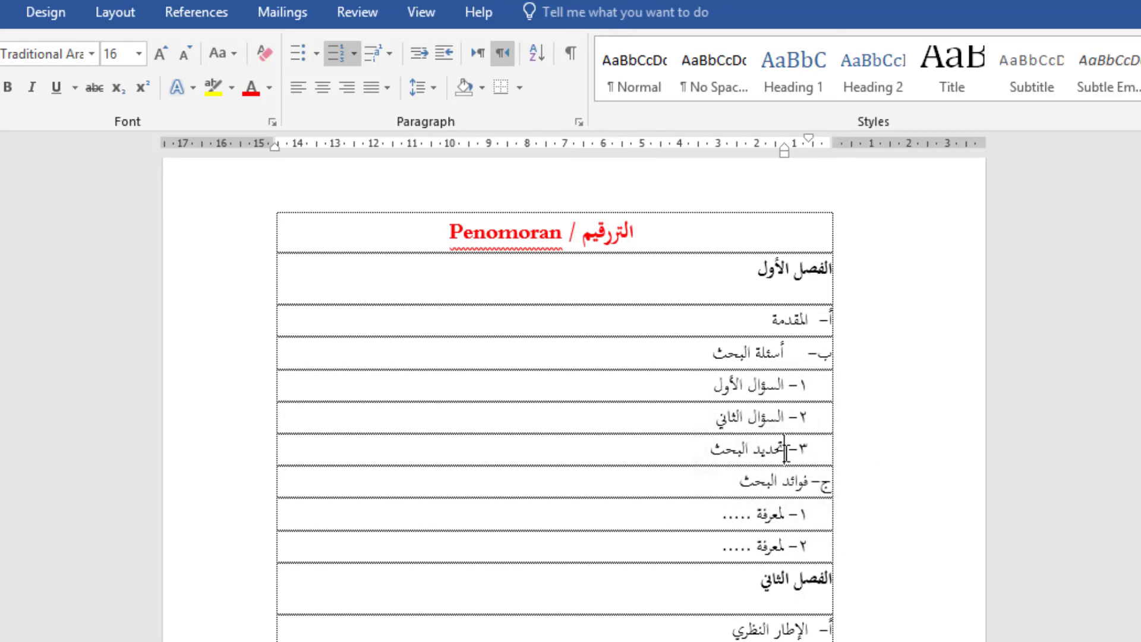
{"action": "left_click", "coordinate": [422, 51]}
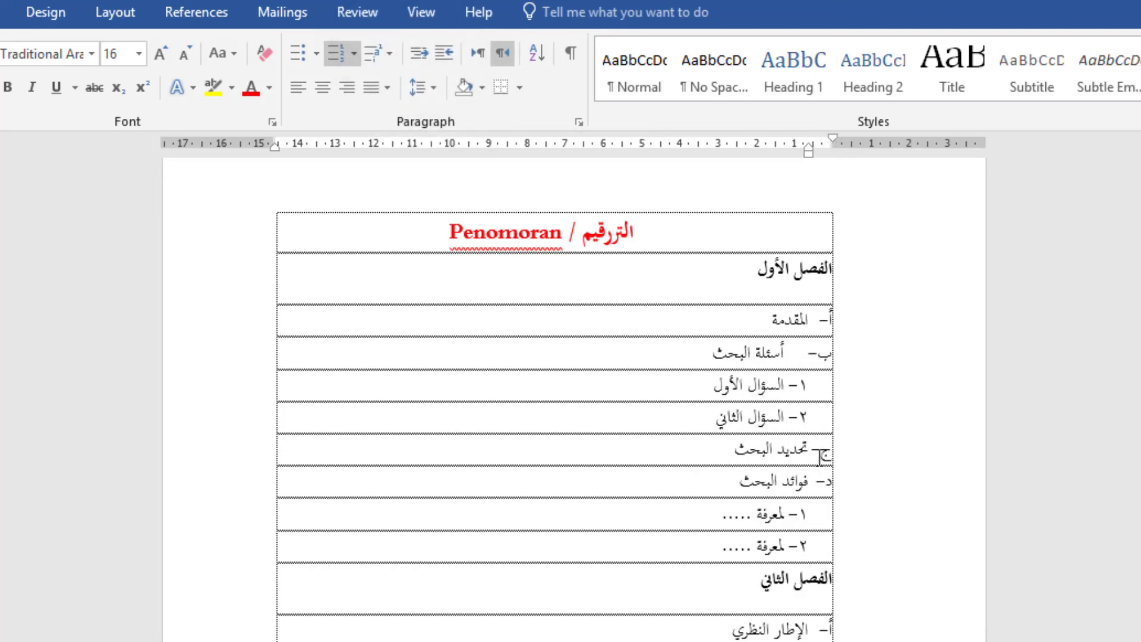
Delete the تحديد البحث item from الفصل الأول
{"action": "left_click", "coordinate": [811, 480]}
{"action": "scroll", "coordinate": [726, 464], "scroll_direction": "down", "scroll_amount": 1}
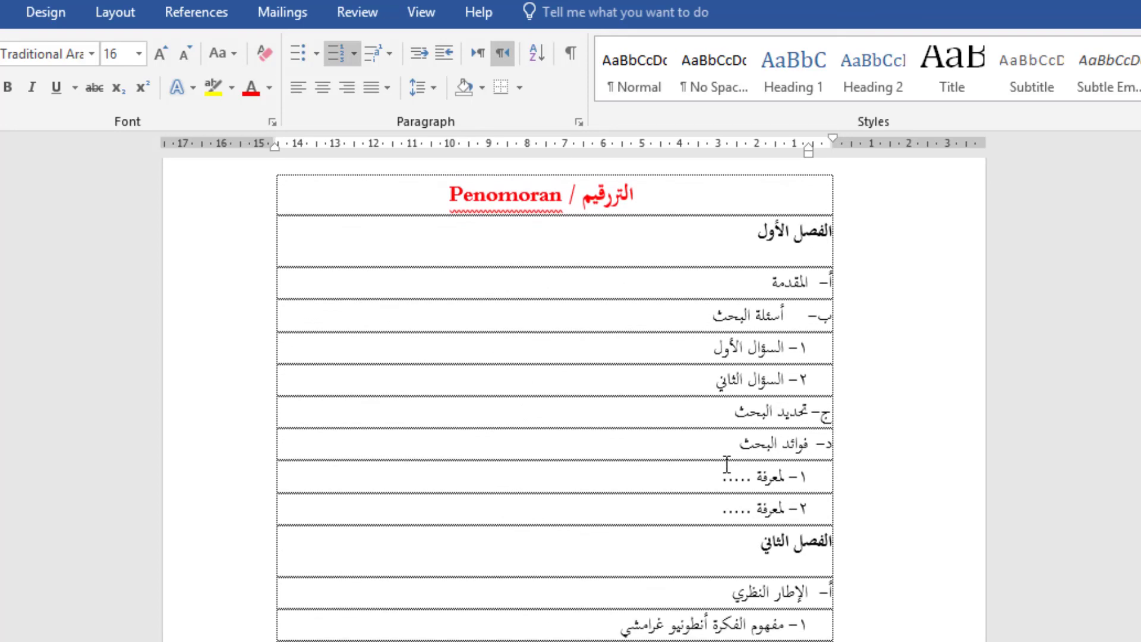
{"action": "left_click", "coordinate": [724, 404]}
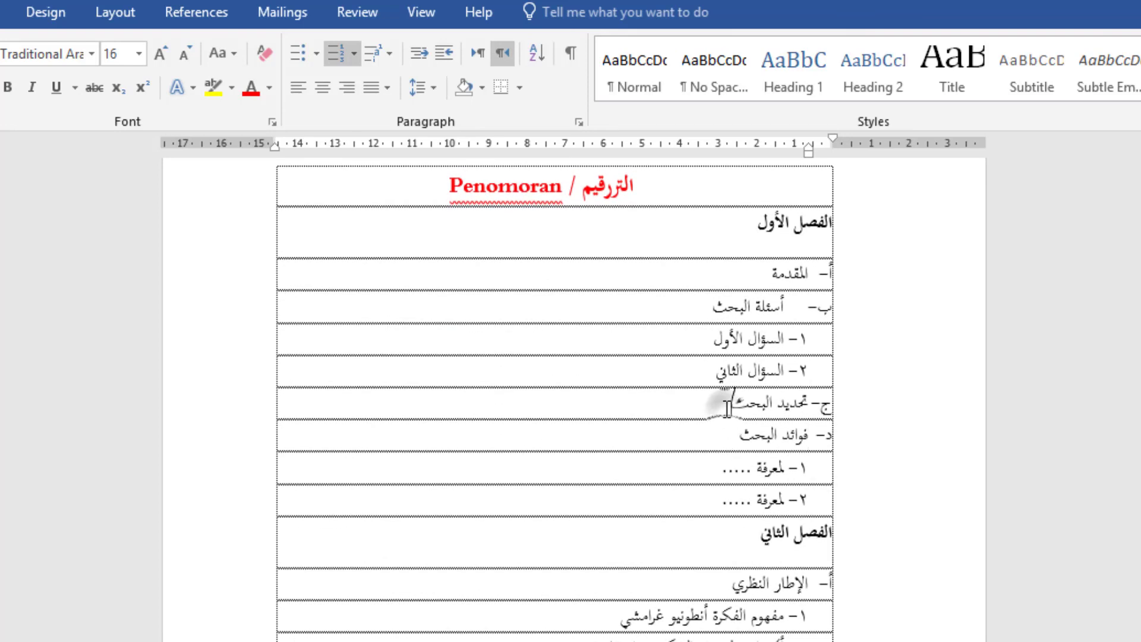
{"action": "triple_click", "coordinate": [685, 404]}
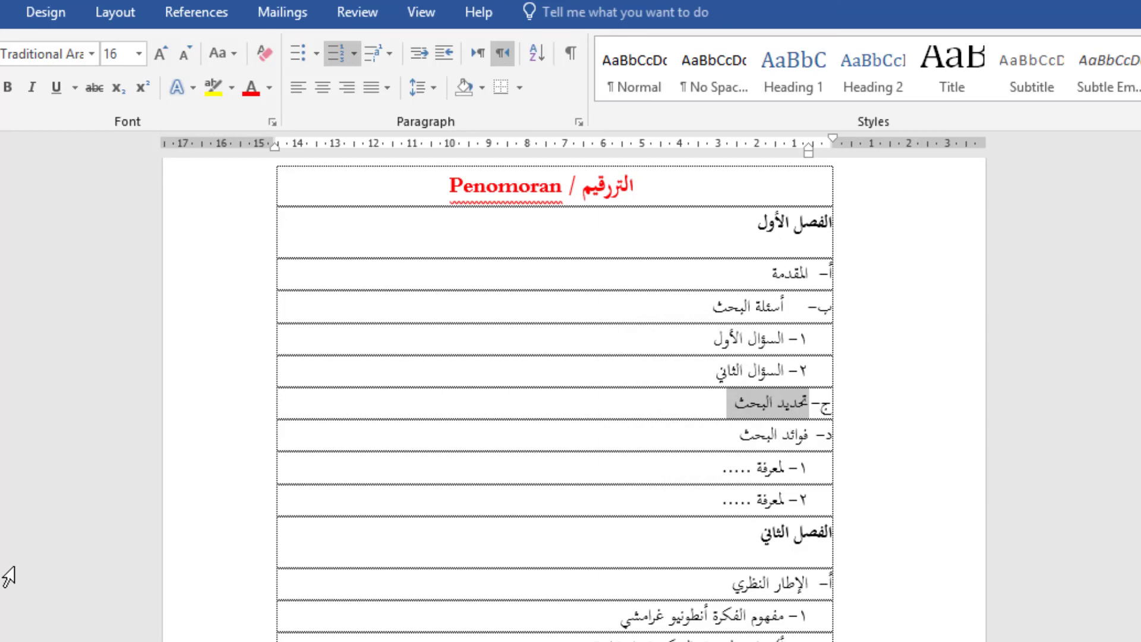
{"action": "key", "text": "Delete"}
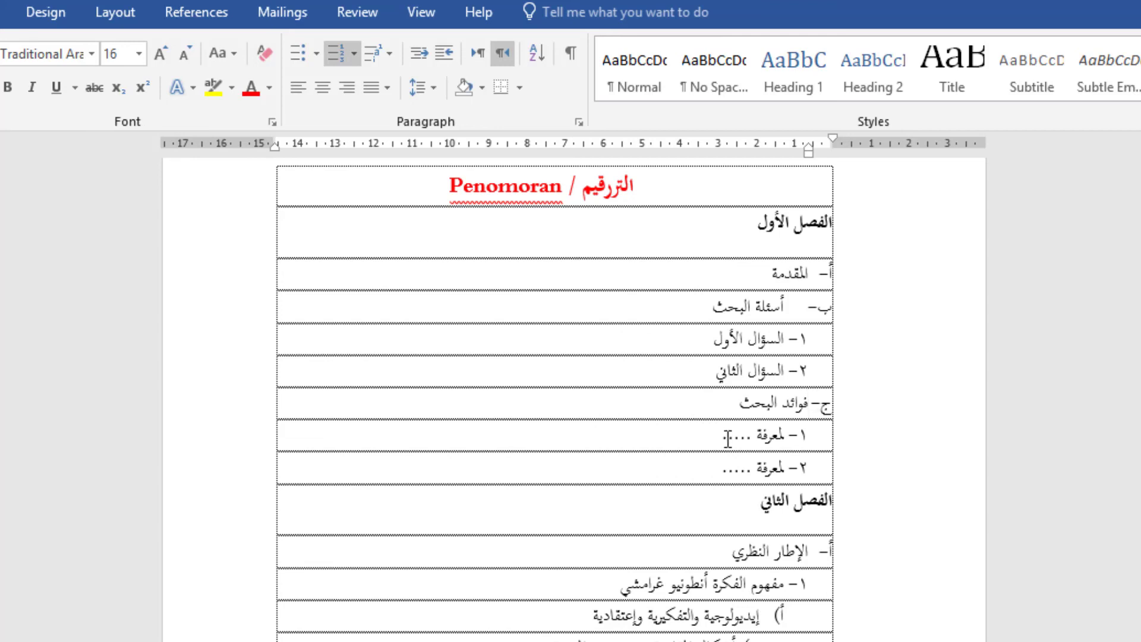
Review the numbering levels across the outline's chapters, examining the فوائد البحث and أسئلة البحث items in الفصل الأول
{"action": "left_click", "coordinate": [740, 404]}
{"action": "left_click_drag", "start_coordinate": [720, 397], "coordinate": [799, 413]}
{"action": "left_click", "coordinate": [789, 406]}
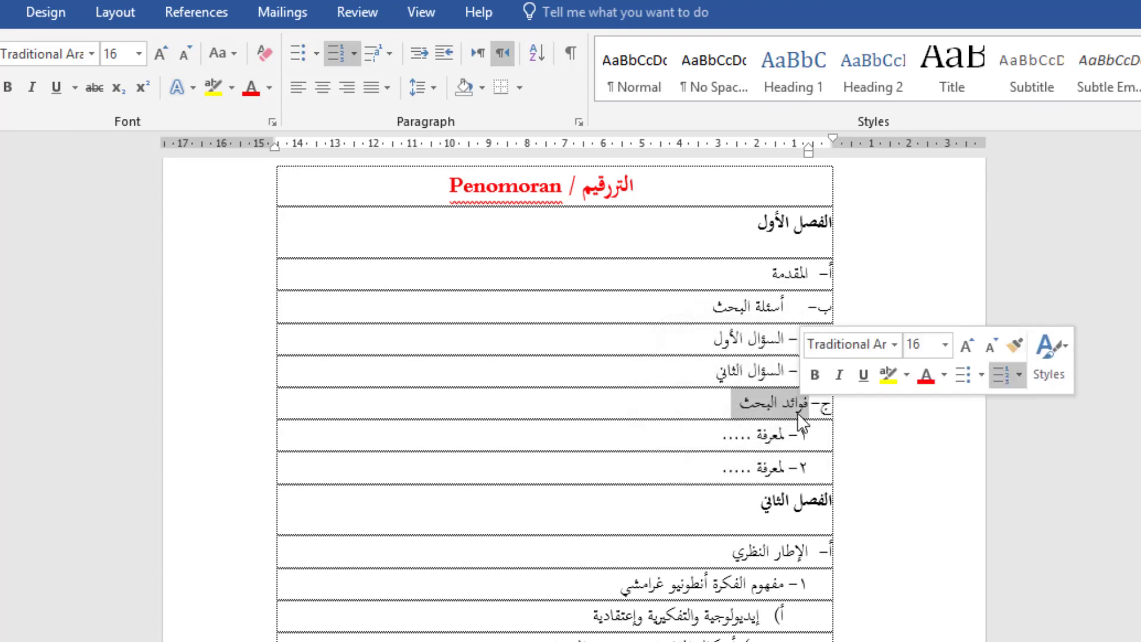
{"action": "left_click", "coordinate": [726, 405]}
{"action": "scroll", "coordinate": [812, 580], "scroll_direction": "down", "scroll_amount": 4}
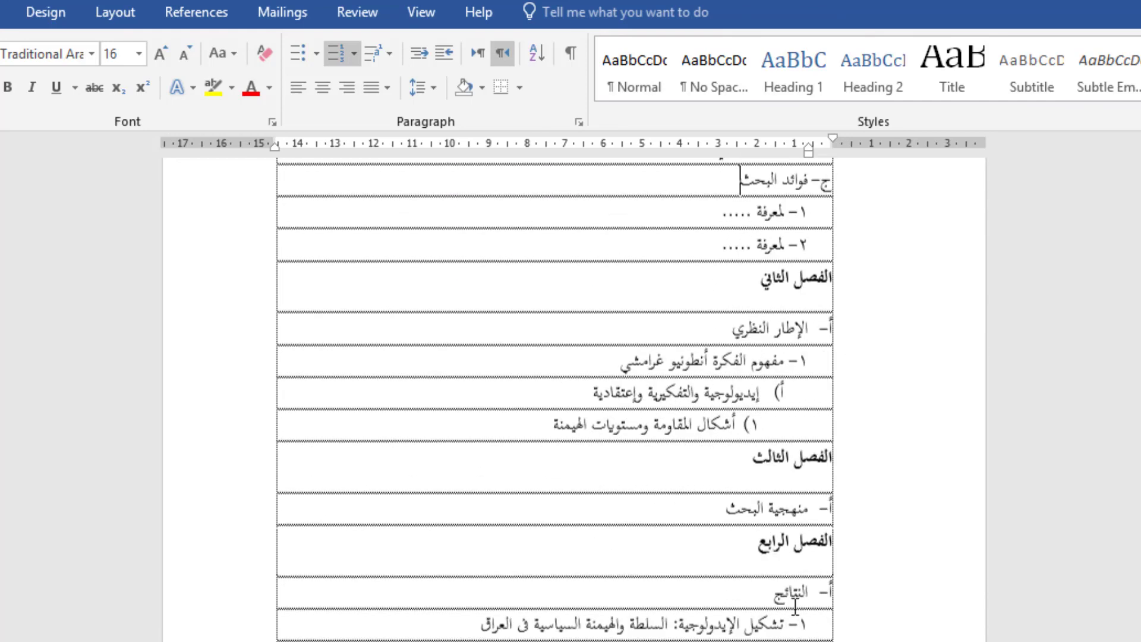
{"action": "scroll", "coordinate": [797, 618], "scroll_direction": "down", "scroll_amount": 5}
{"action": "scroll", "coordinate": [797, 625], "scroll_direction": "up", "scroll_amount": 7}
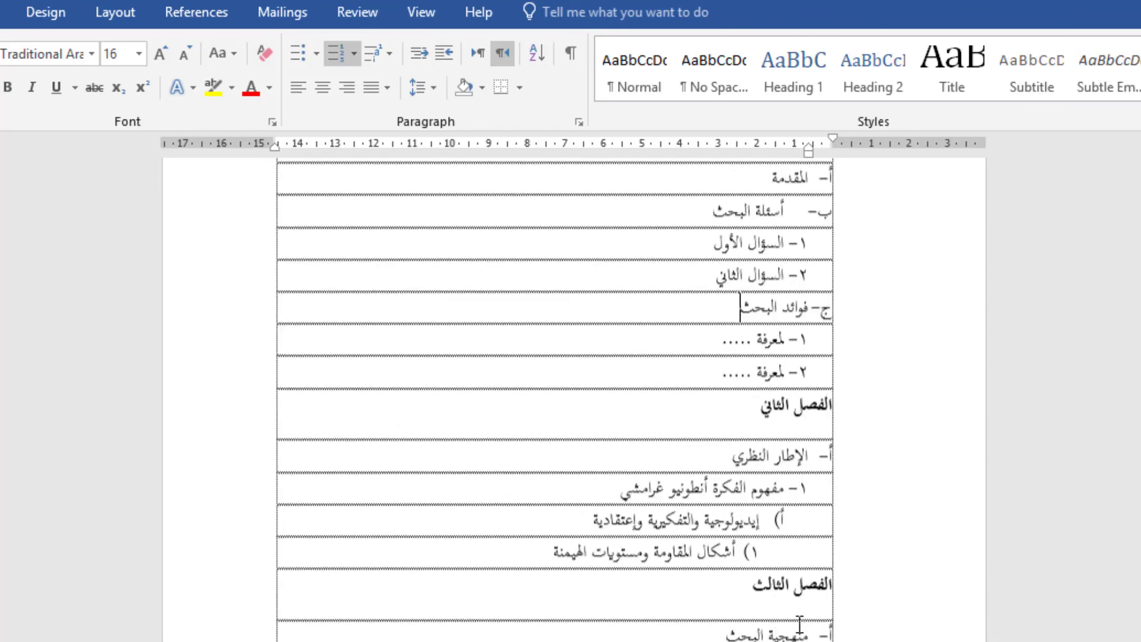
{"action": "scroll", "coordinate": [800, 624], "scroll_direction": "up", "scroll_amount": 4}
{"action": "scroll", "coordinate": [755, 533], "scroll_direction": "down", "scroll_amount": 3}
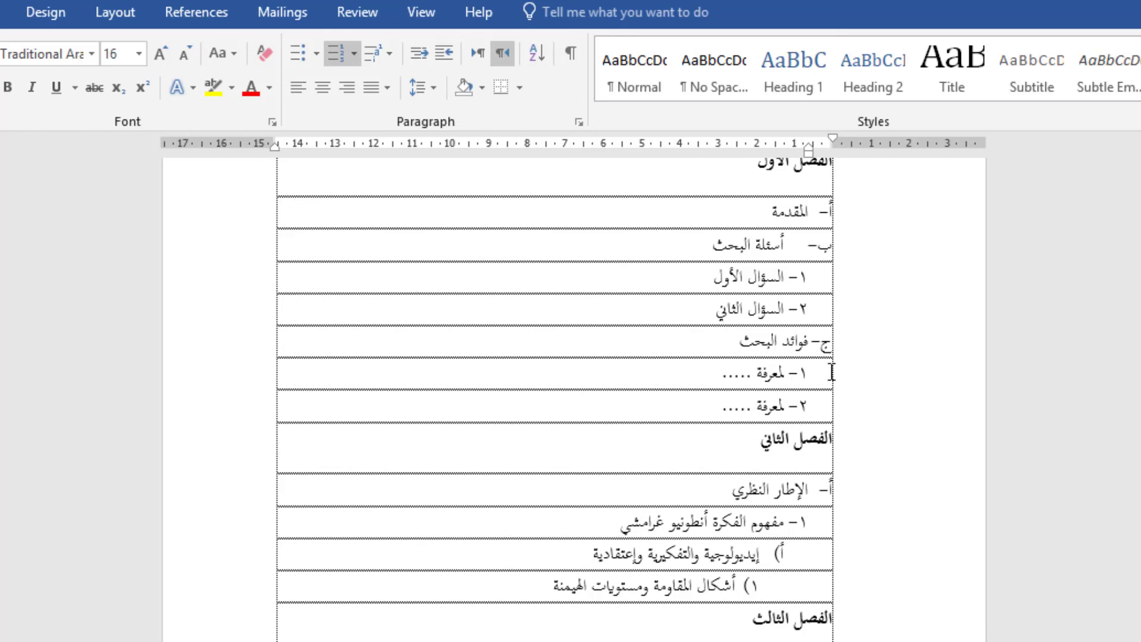
{"action": "scroll", "coordinate": [830, 372], "scroll_direction": "up", "scroll_amount": 2}
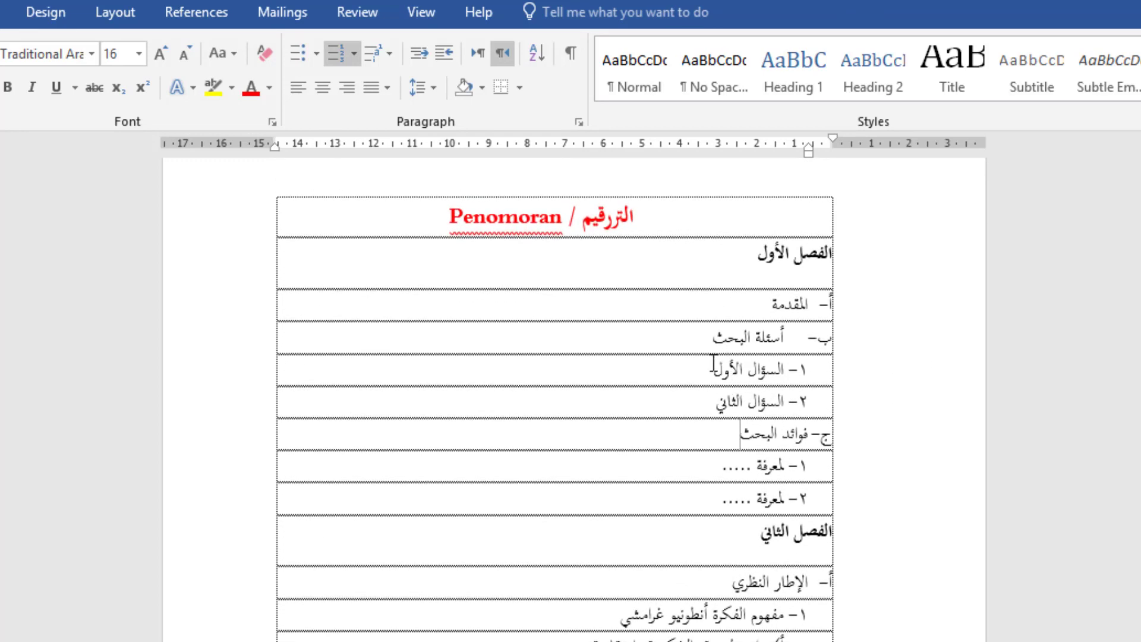
{"action": "left_click_drag", "start_coordinate": [708, 337], "coordinate": [794, 353]}
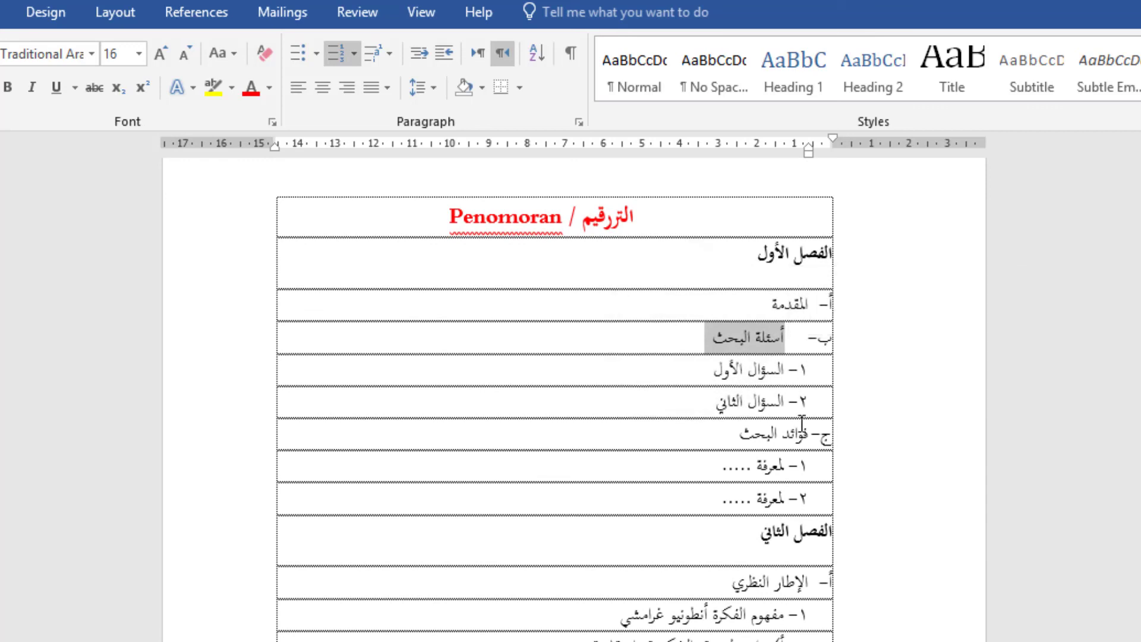